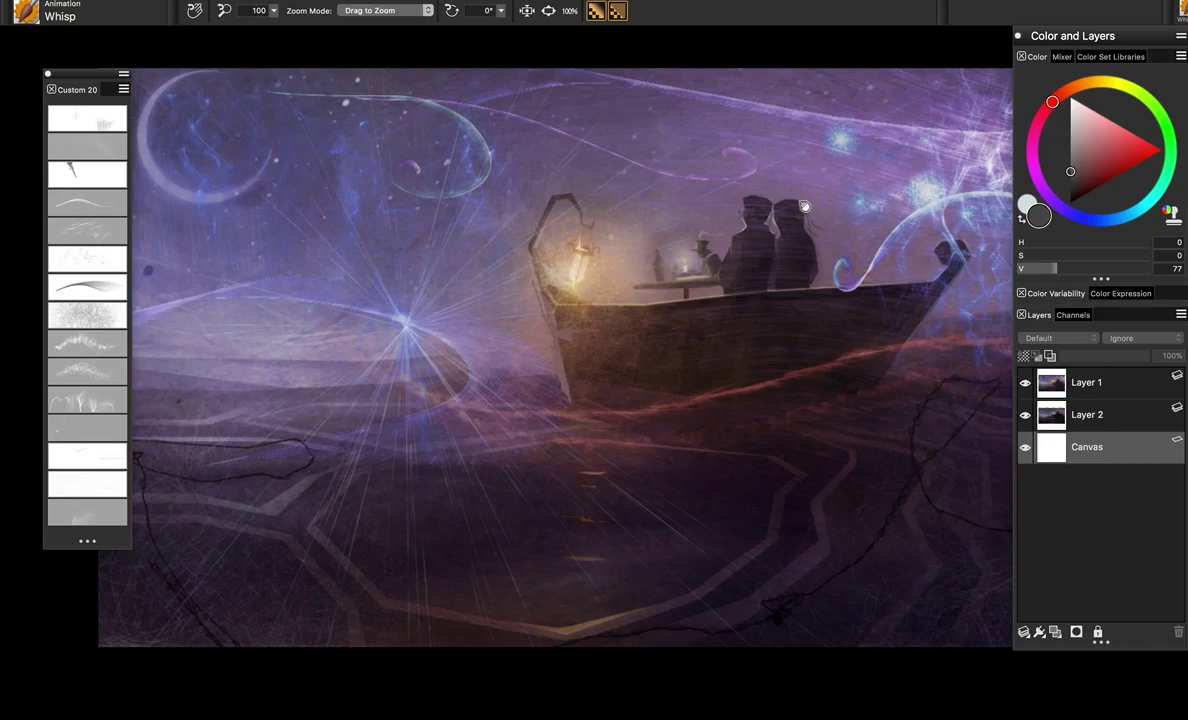
Hide and delete Layer 1, the effects layer above the boat painting
key(b)
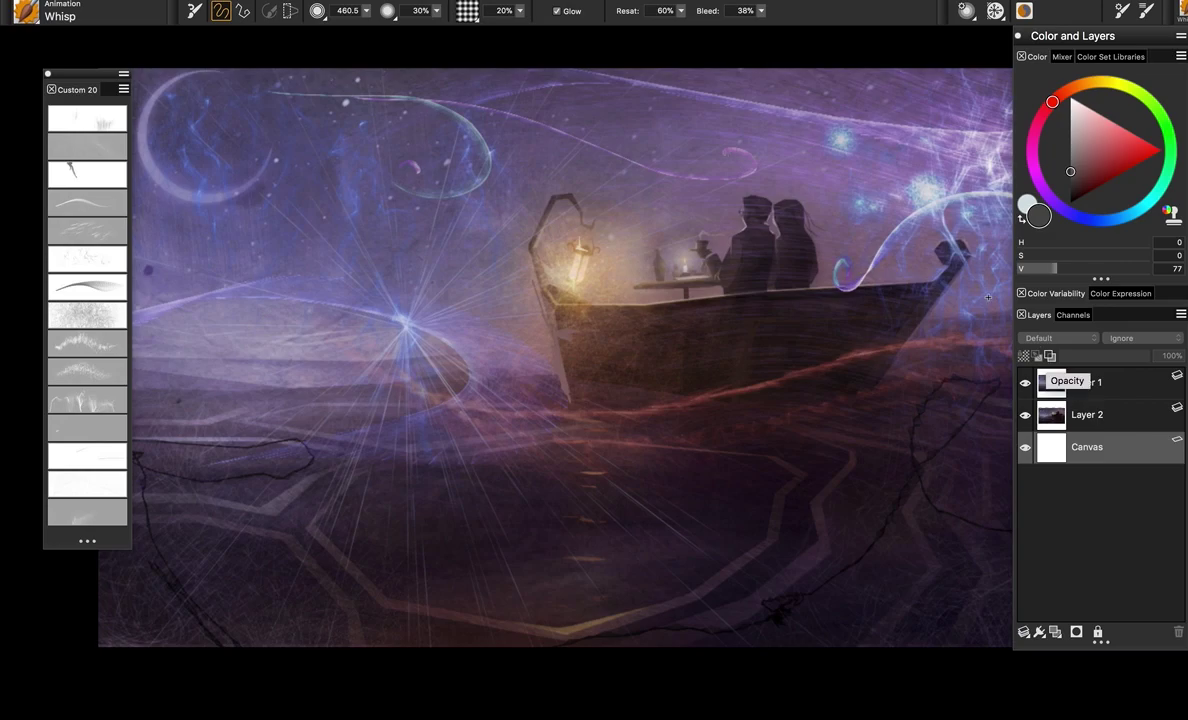
click(1060, 382)
click(1025, 382)
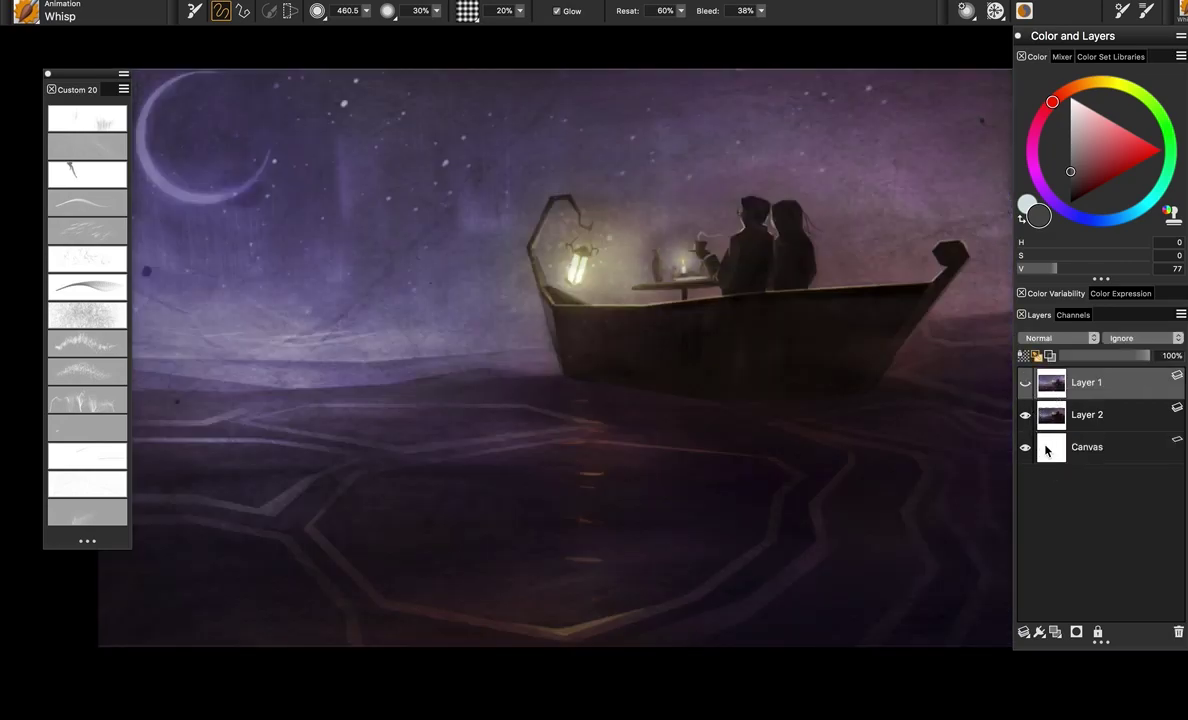
click(1177, 632)
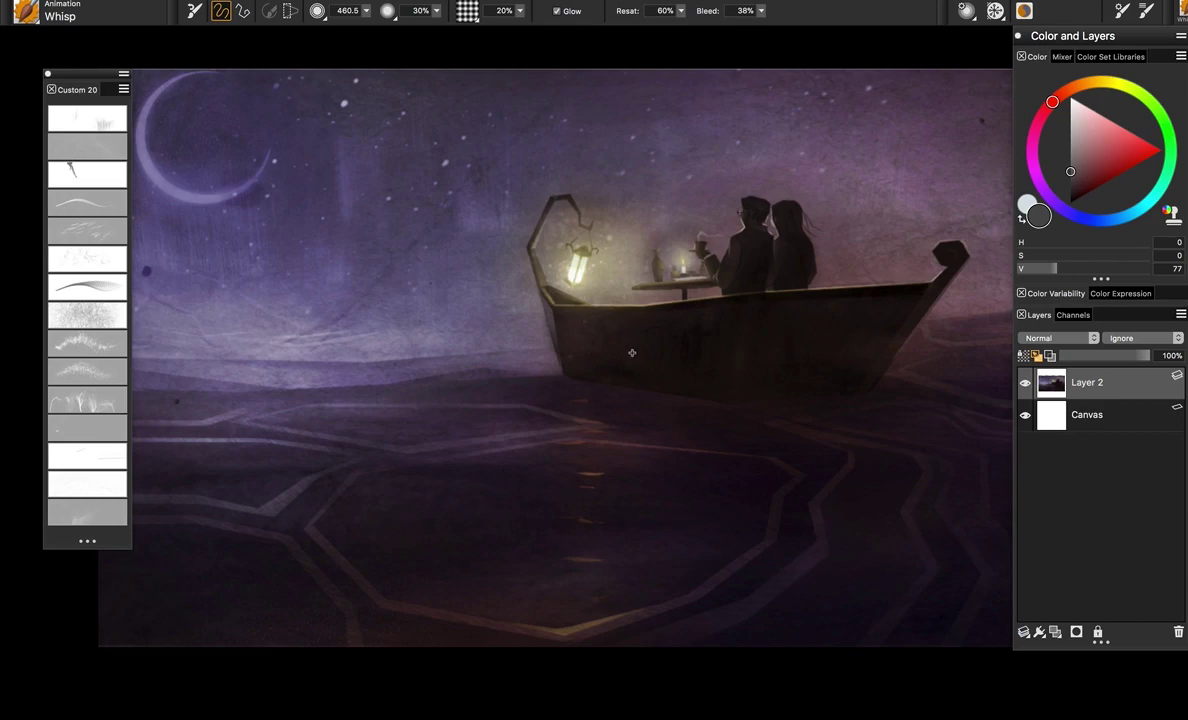
Choose the Drips brush and move the custom brush palette farther off the painting
key(space)
mouse_move(589, 371)
mouse_down()
mouse_move(623, 360)
mouse_move(575, 365)
mouse_move(573, 339)
mouse_up()
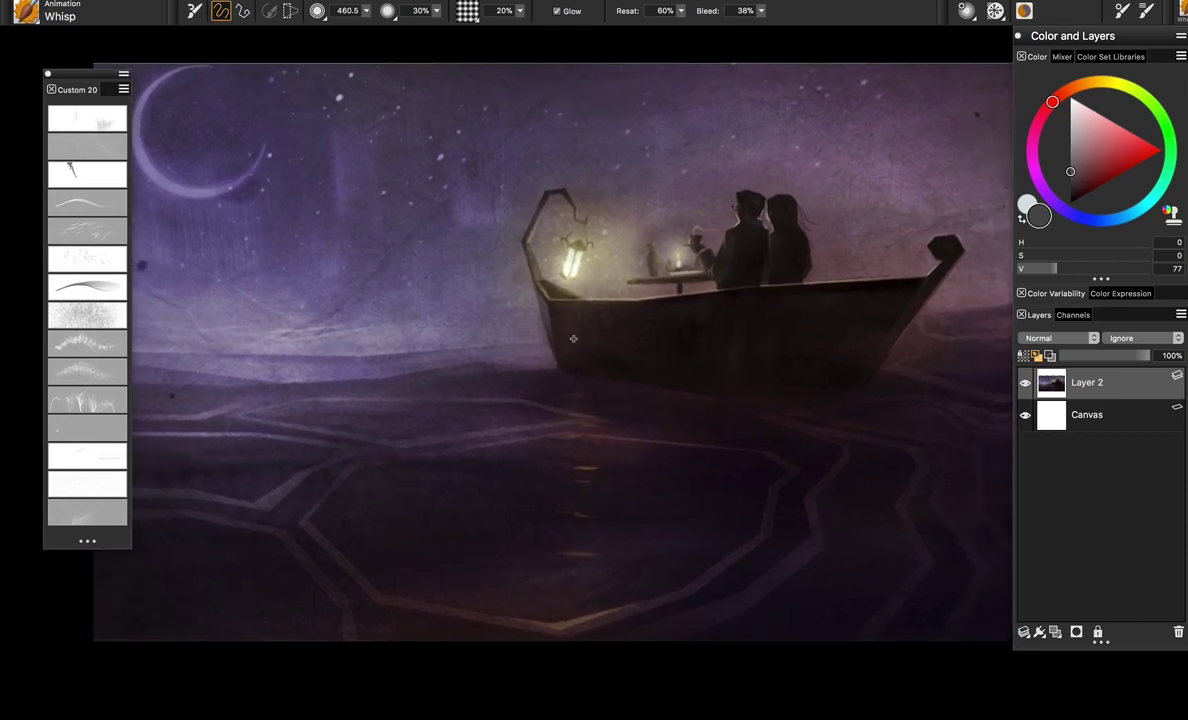
click(103, 122)
drag(91, 77, 71, 71)
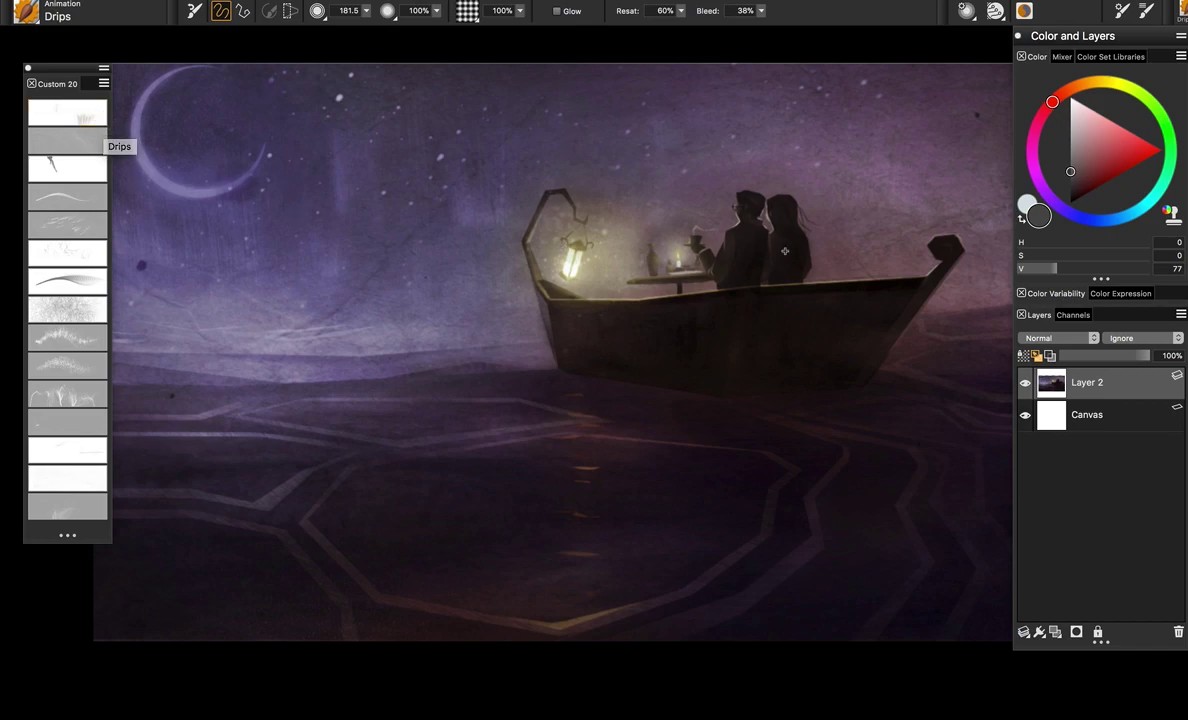
On a new layer, paint mid-grey Drips strokes across the night sky with the brush grain at 0%
click(1055, 632)
click(1070, 140)
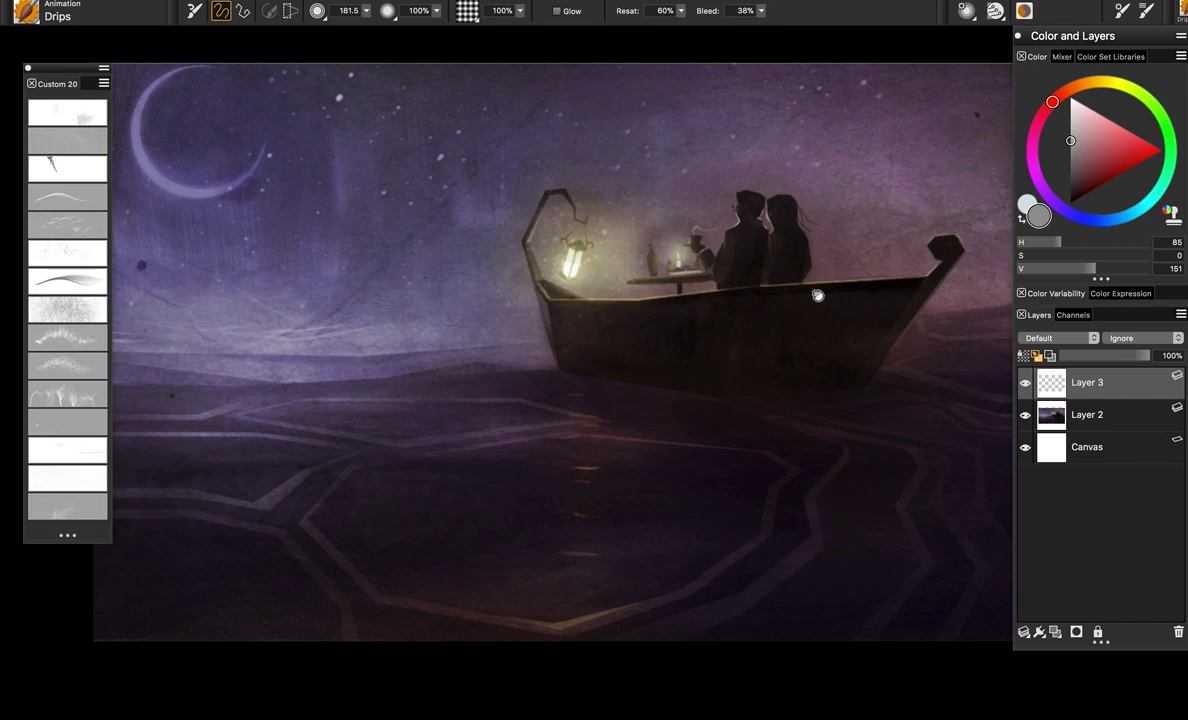
mouse_move(814, 296)
mouse_down()
mouse_move(768, 295)
mouse_move(855, 291)
mouse_up()
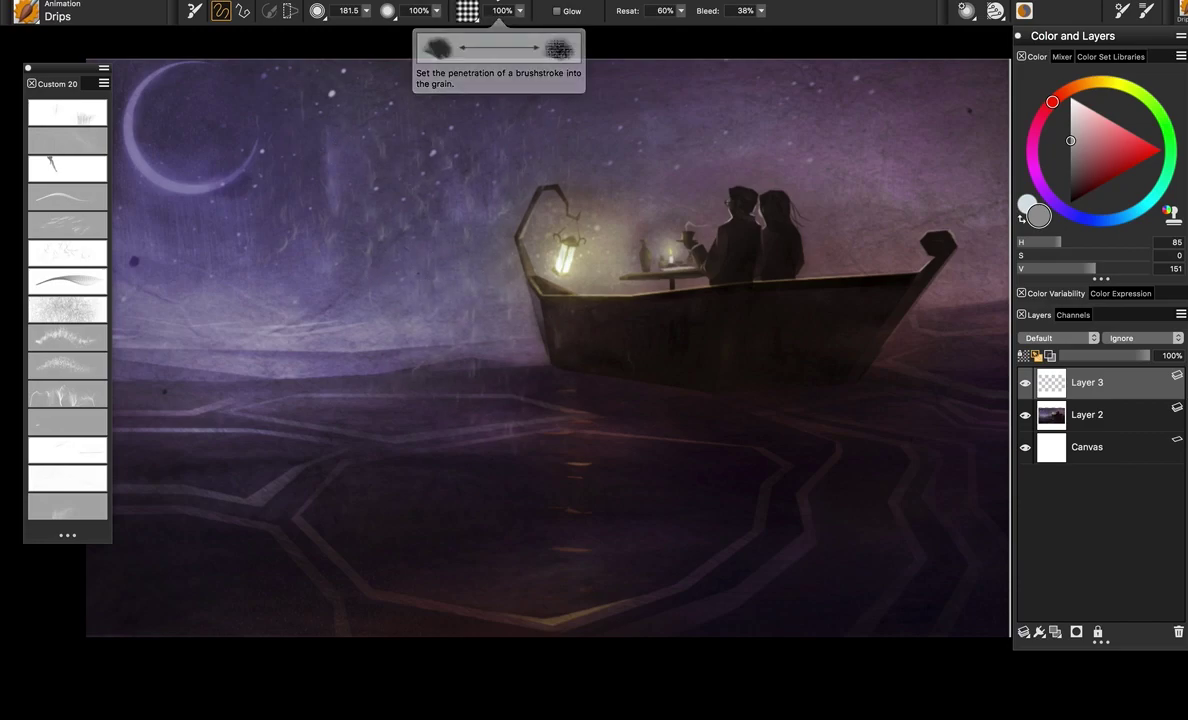
drag(519, 11, 436, 22)
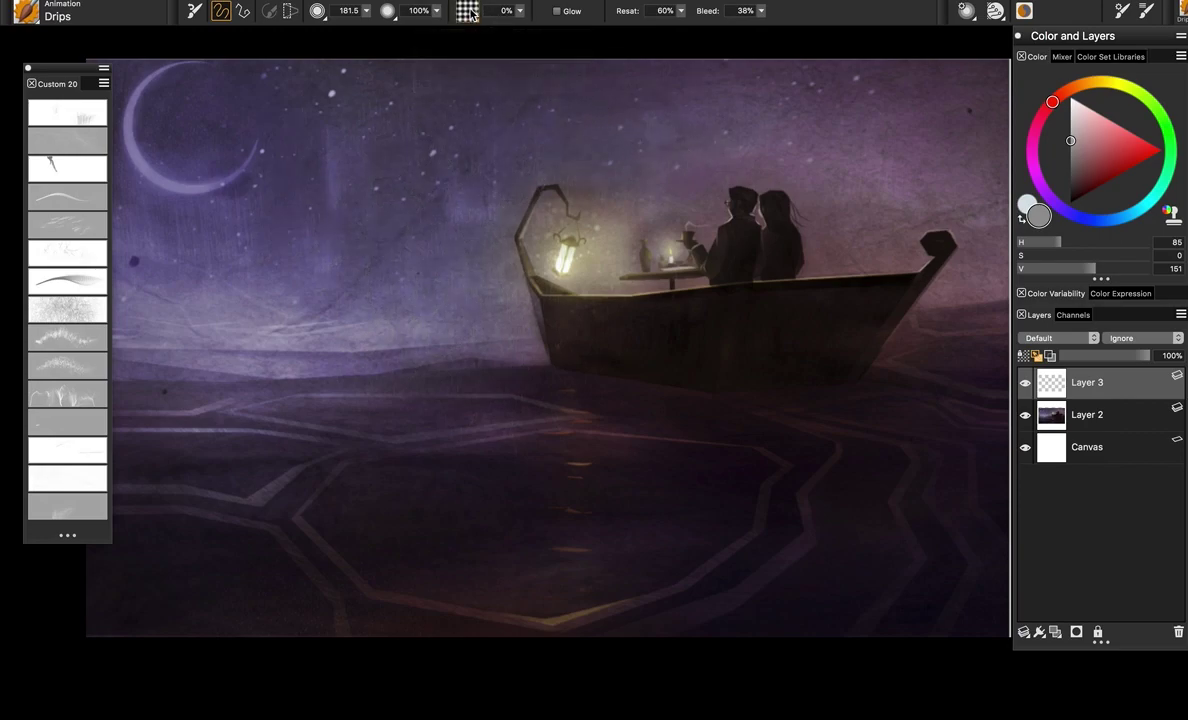
drag(521, 12, 432, 26)
mouse_move(481, 148)
mouse_down()
mouse_move(386, 106)
mouse_move(609, 108)
mouse_move(426, 185)
mouse_move(484, 242)
mouse_up()
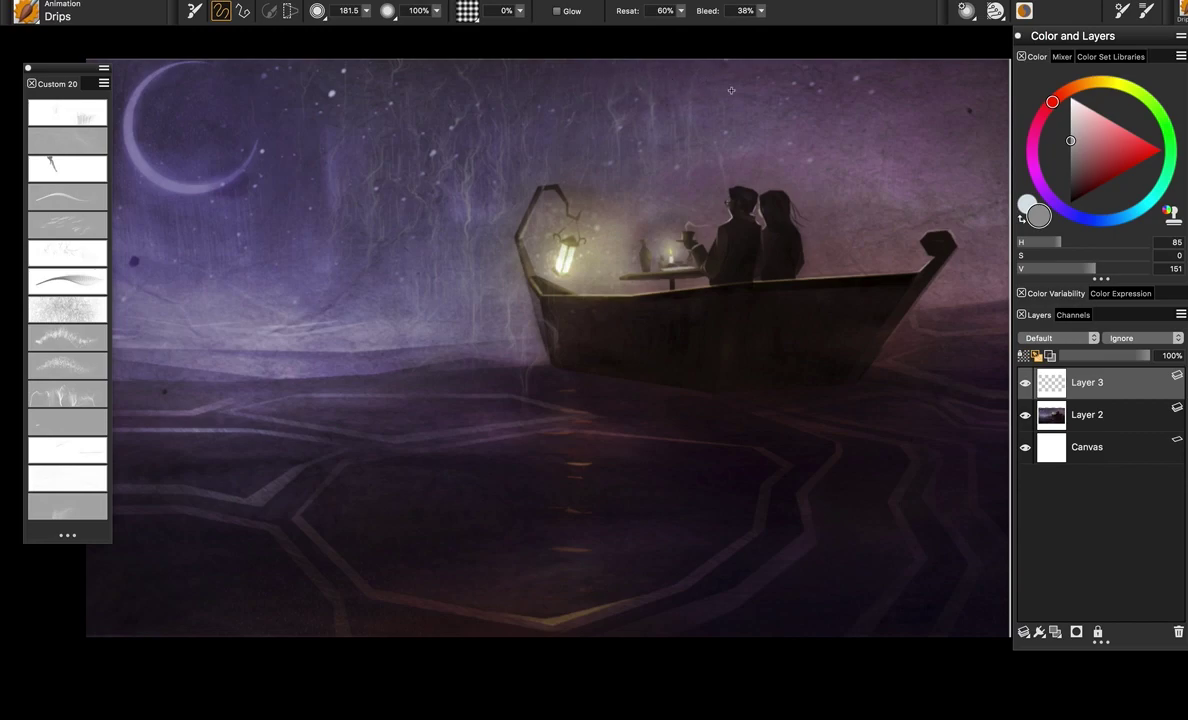
scroll(736, 142, right, 2)
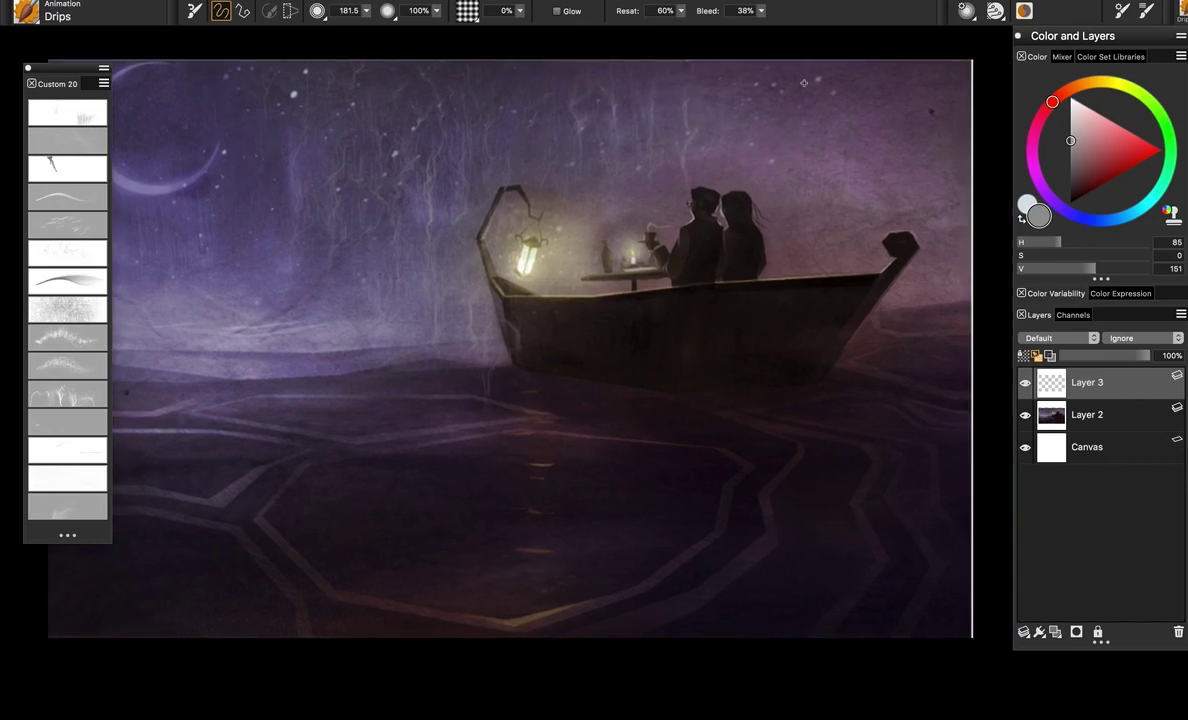
scroll(440, 196, left, 8)
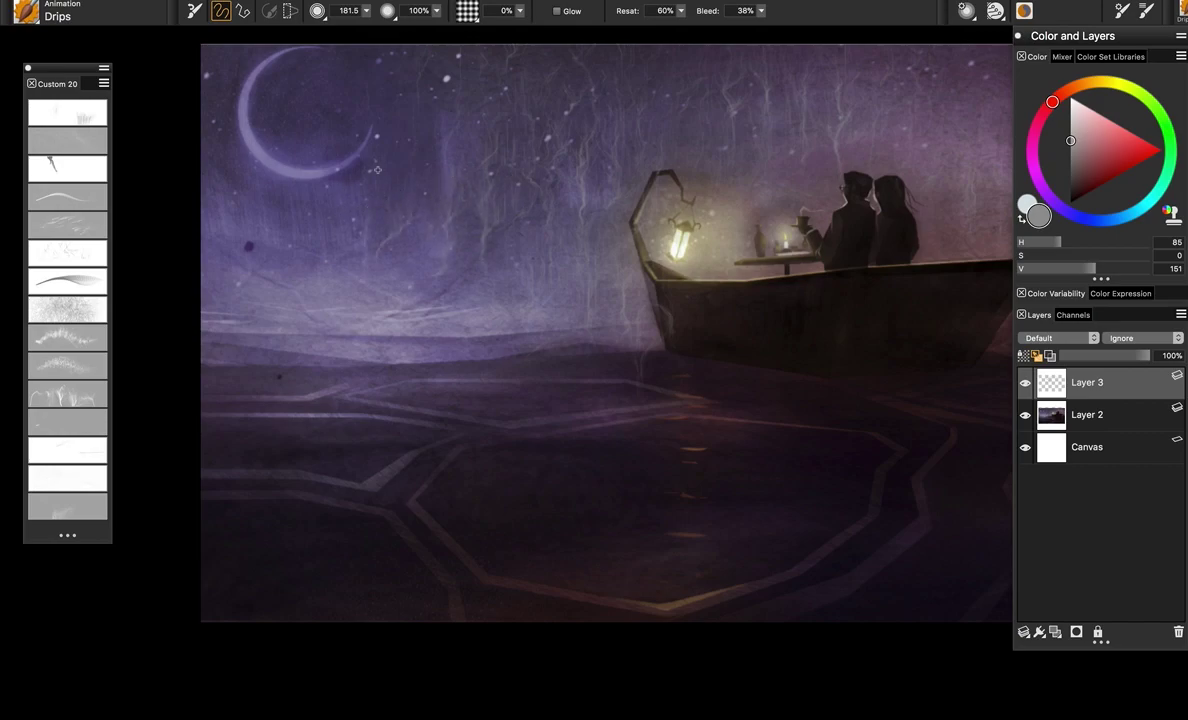
scroll(560, 173, right, 4)
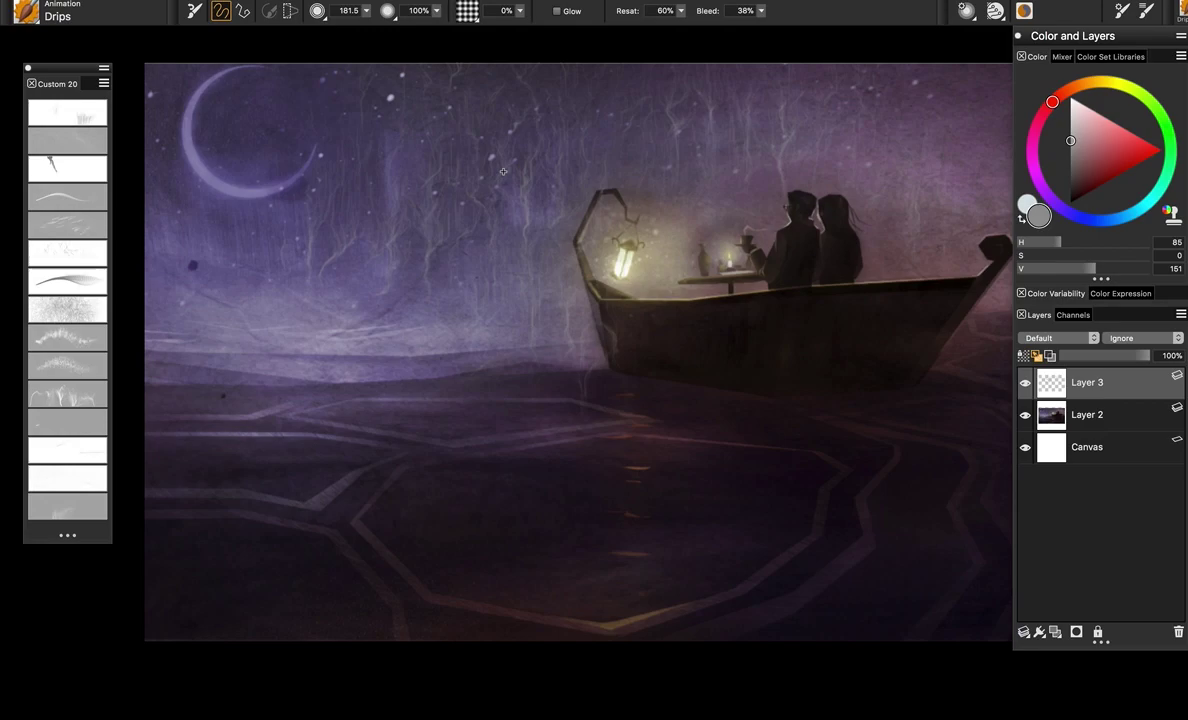
Sample a dark colour from the water, paint dark drips above the horizon below the moon, and delete the drip layer
alt+click(687, 448)
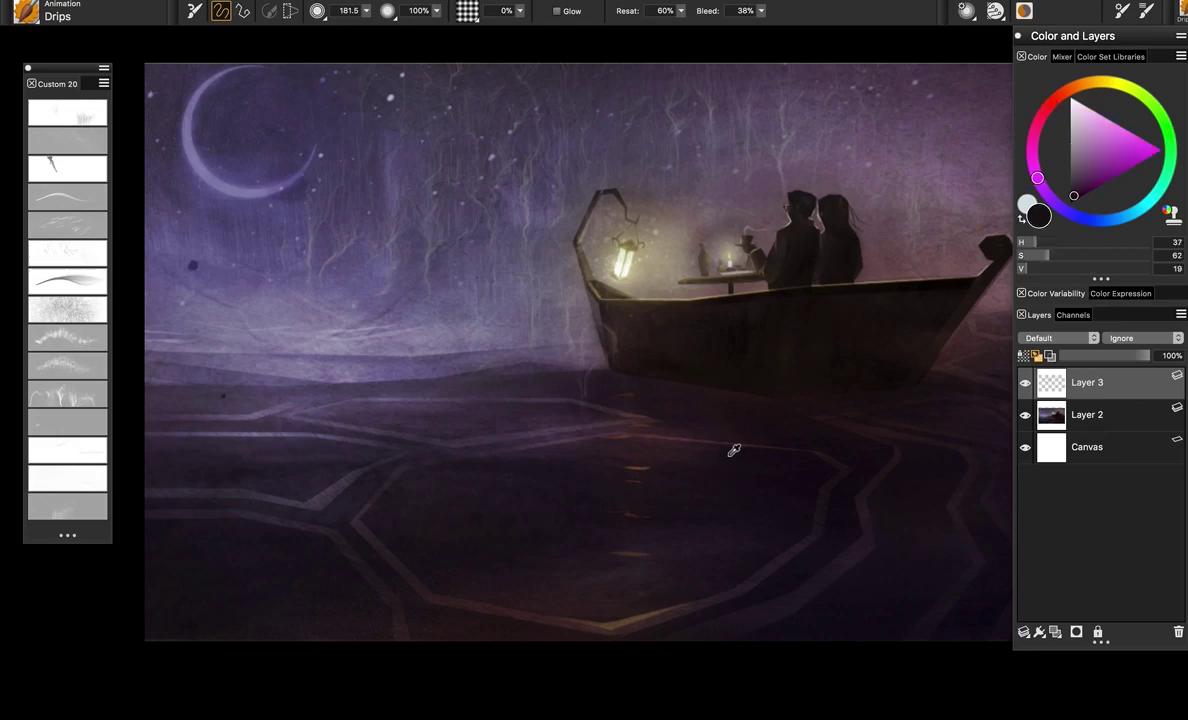
mouse_move(292, 266)
mouse_down()
mouse_move(337, 266)
mouse_move(250, 321)
mouse_move(334, 303)
mouse_up()
scroll(846, 307, right, 6)
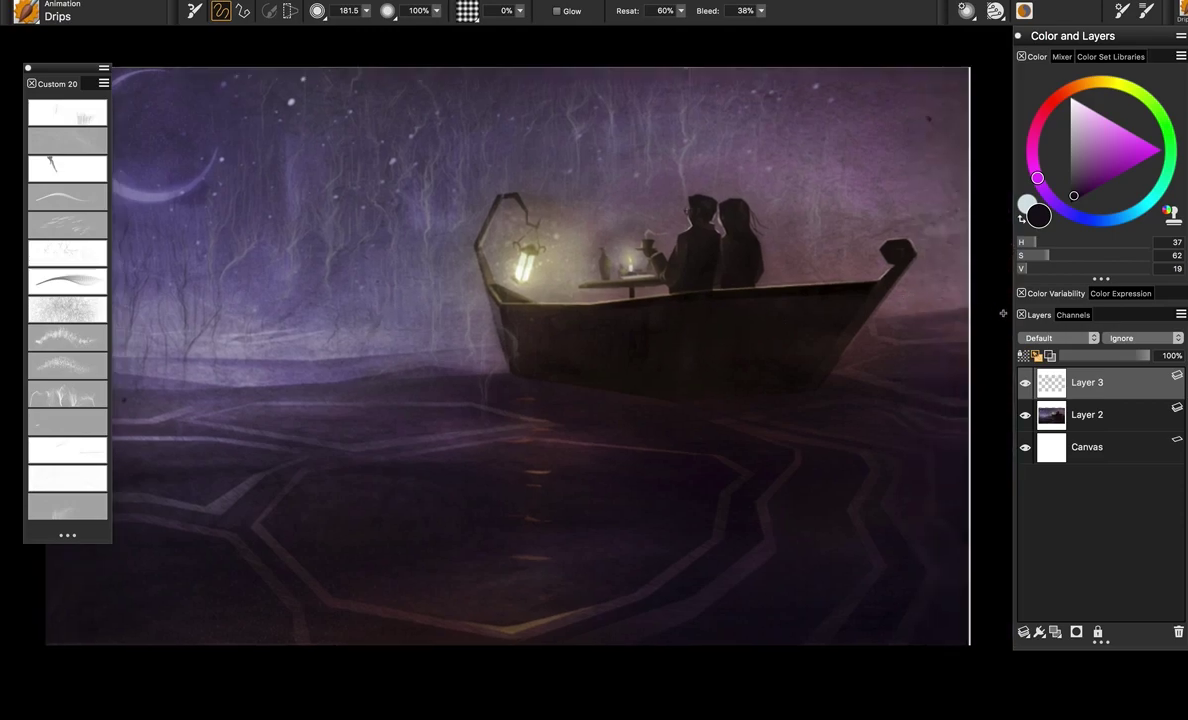
scroll(746, 356, left, 4)
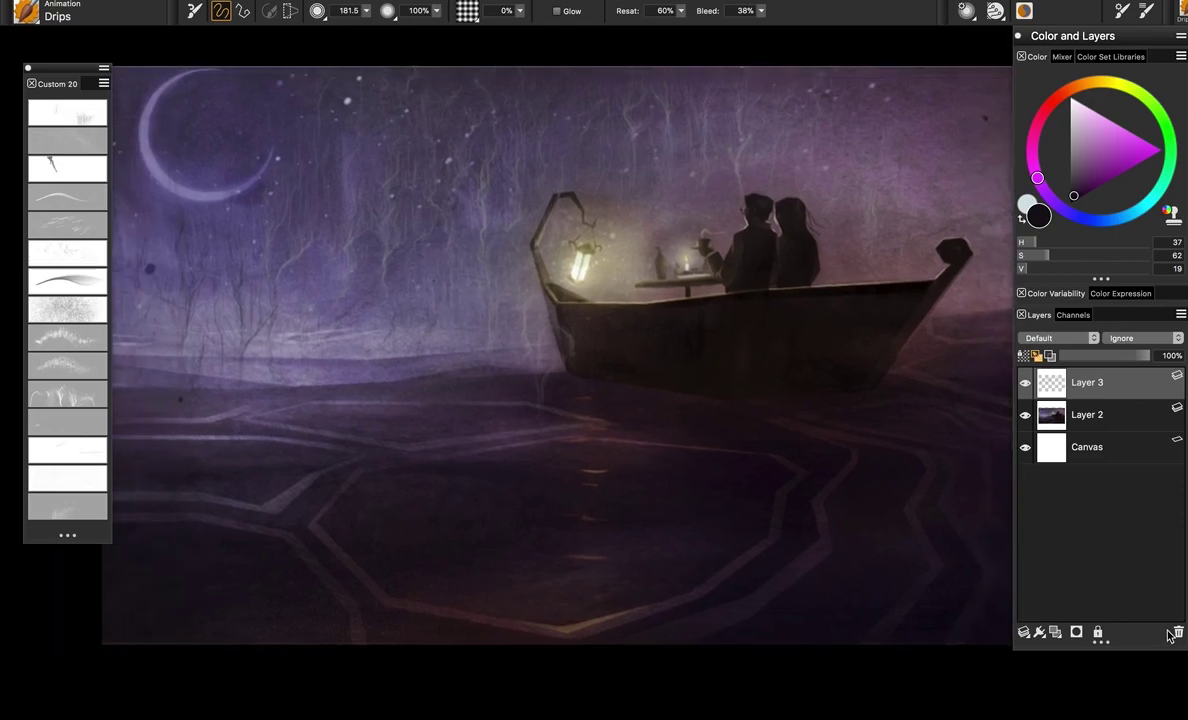
click(1177, 632)
Add a new layer above Layer 2 and choose the Glow brush
click(1055, 632)
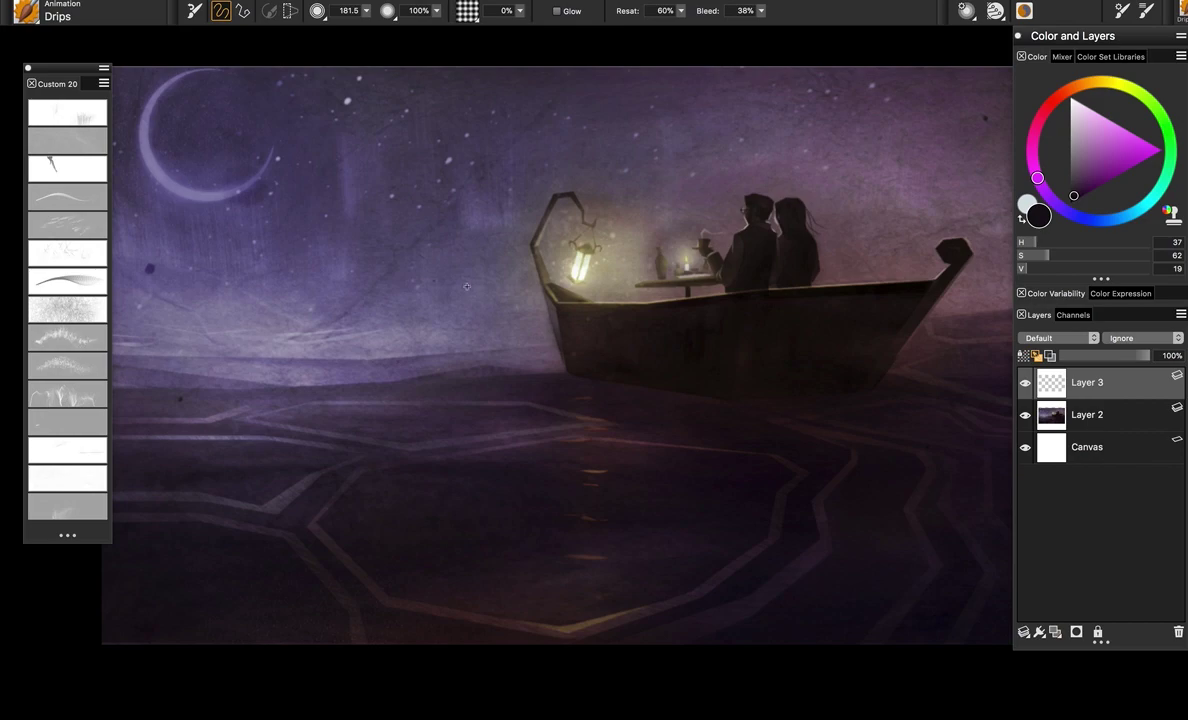
click(89, 148)
click(80, 130)
Try Glow brush strokes over the sky around the lantern and the couple, changing the colour to a muted orange
drag(358, 264, 664, 233)
key(super+z)
click(1093, 129)
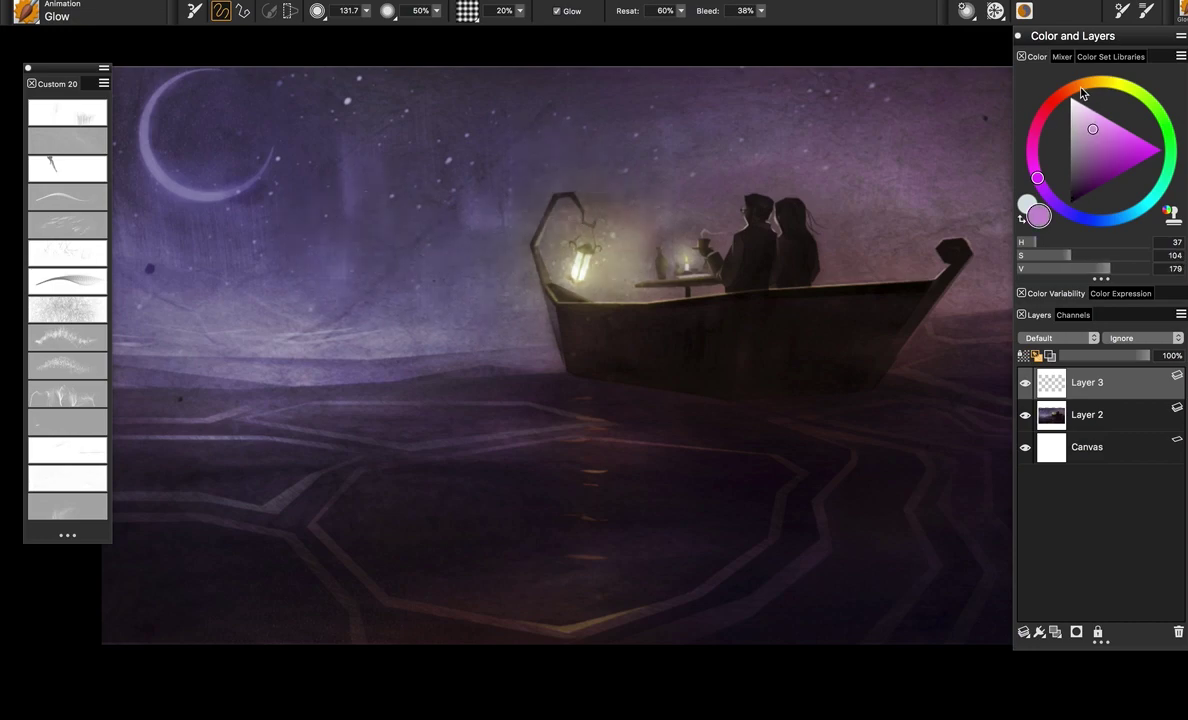
click(1080, 88)
drag(560, 210, 802, 252)
key(super+z)
mouse_move(543, 171)
mouse_down()
mouse_move(640, 270)
mouse_move(668, 280)
mouse_up()
key(super+z)
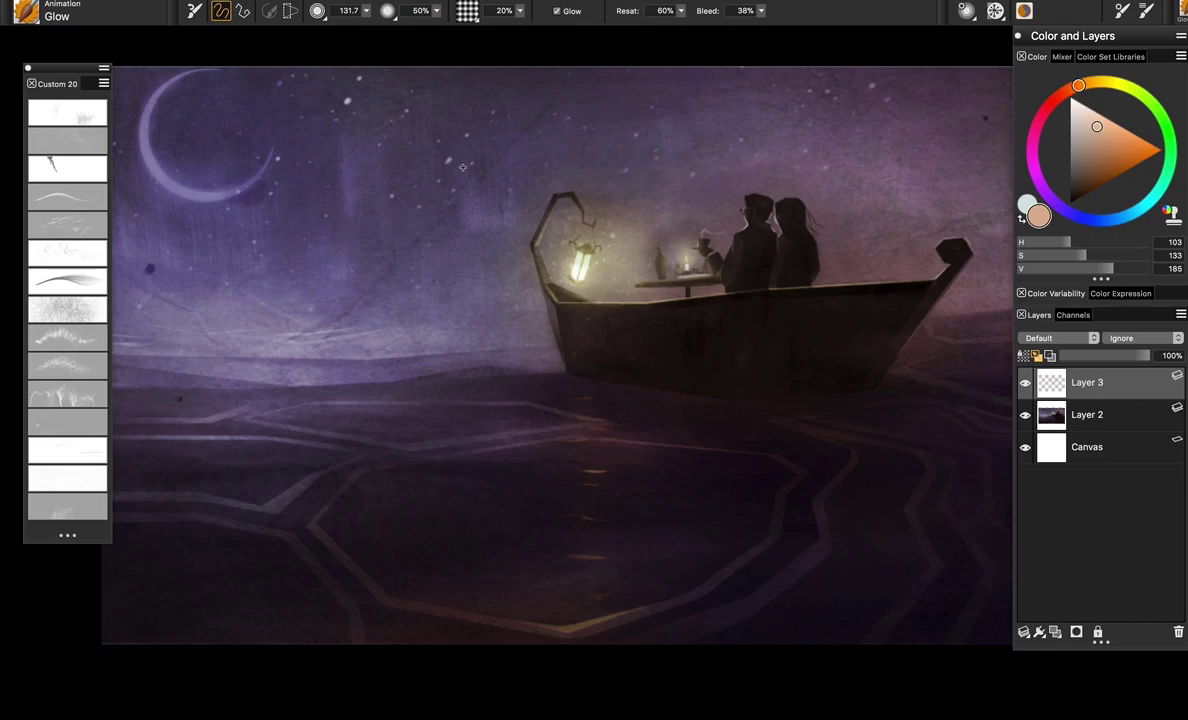
drag(470, 169, 781, 176)
key(ctrl+z)
drag(592, 190, 762, 203)
key(super+z)
Try Glow strokes around the lantern in a more saturated orange with the brush opacity at 80%
drag(1106, 135, 1109, 127)
key(8)
mouse_move(565, 250)
mouse_down()
mouse_move(550, 202)
mouse_move(570, 205)
mouse_move(548, 160)
mouse_up()
key(super+z)
key(super+z)
key(super+z)
mouse_move(564, 292)
mouse_down()
mouse_move(538, 251)
mouse_move(569, 224)
mouse_up()
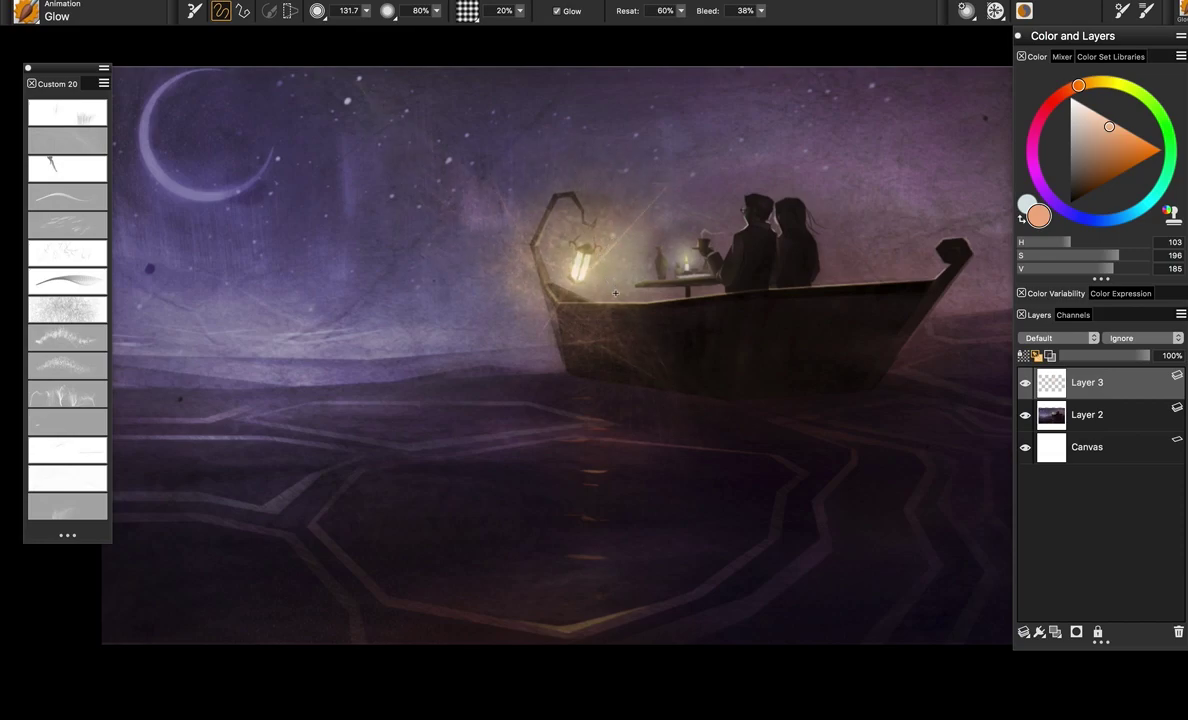
key(ctrl+z)
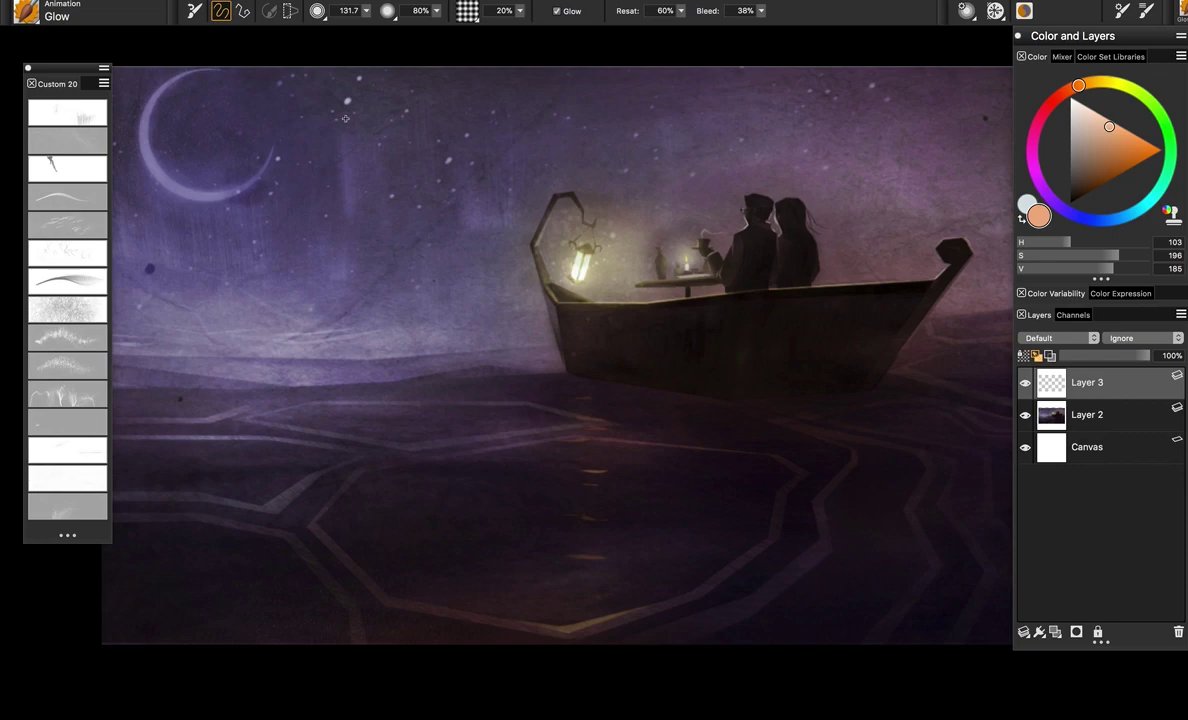
Try thin black vine strokes with the Ink brush over the water beside the boat
click(73, 162)
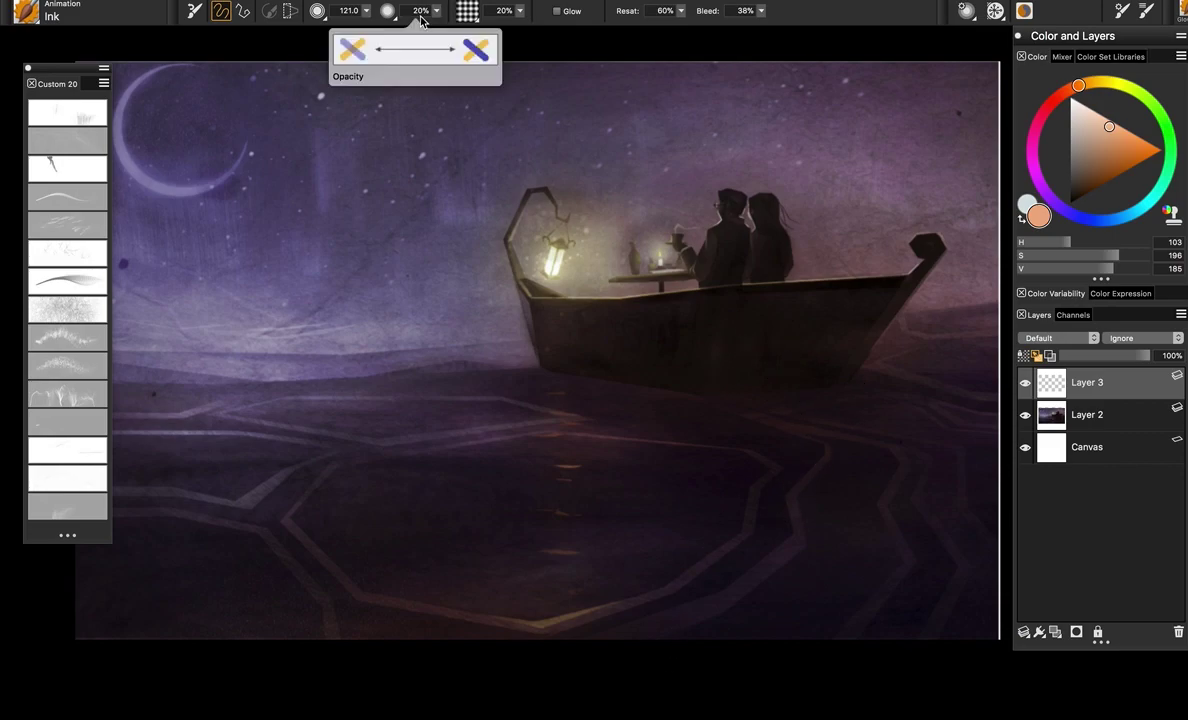
drag(1079, 172, 1032, 264)
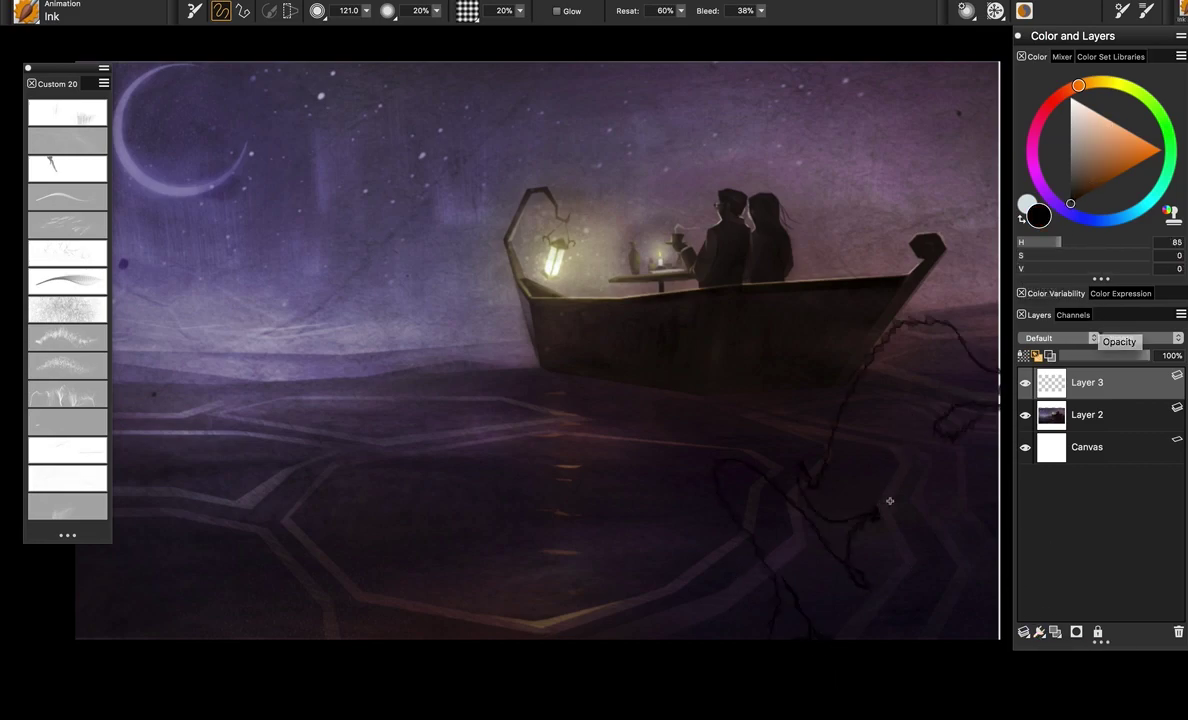
key(super+z)
drag(632, 639, 925, 457)
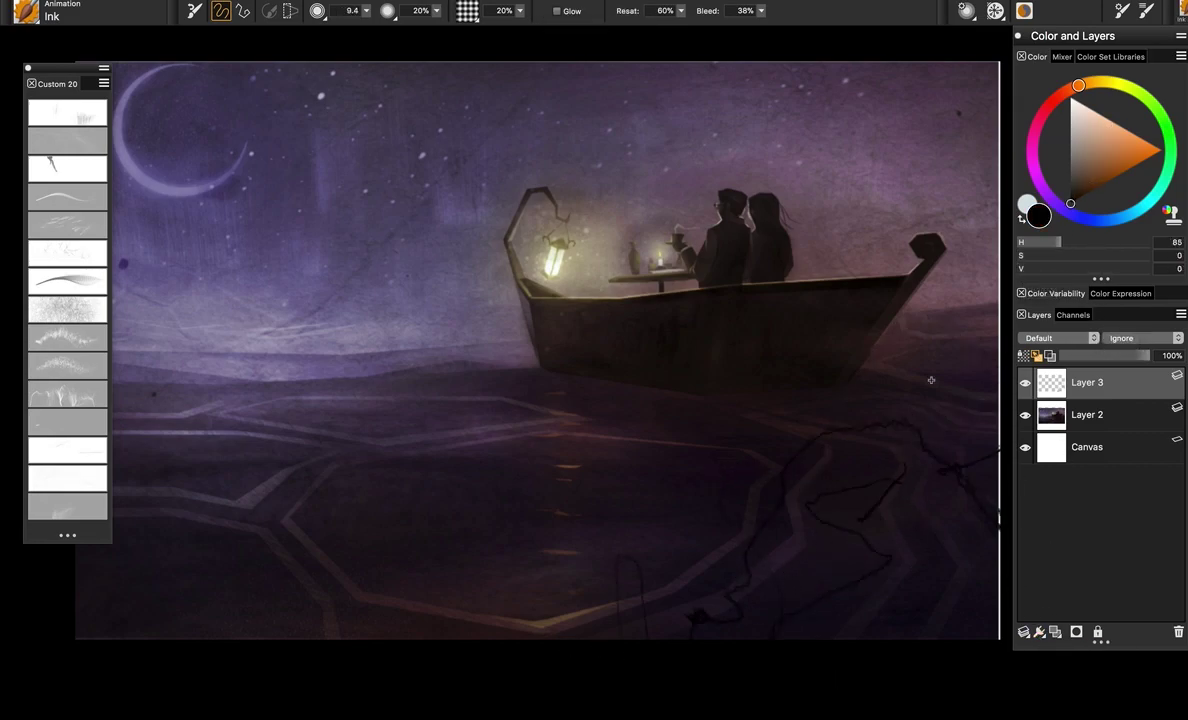
mouse_move(962, 361)
mouse_down()
mouse_move(1007, 424)
mouse_move(917, 477)
mouse_move(957, 456)
mouse_move(1008, 527)
mouse_up()
key(super+z)
key(super+z)
Draw tangled black Ink vines along the painting's right edge and lower-right water, undoing unwanted strokes
drag(922, 378, 733, 547)
key(super+z)
drag(815, 583, 935, 225)
key(space)
drag(923, 436, 849, 432)
key(super+z)
drag(787, 476, 922, 220)
key(super+z)
mouse_move(941, 313)
mouse_down()
mouse_move(873, 312)
mouse_move(597, 705)
mouse_up()
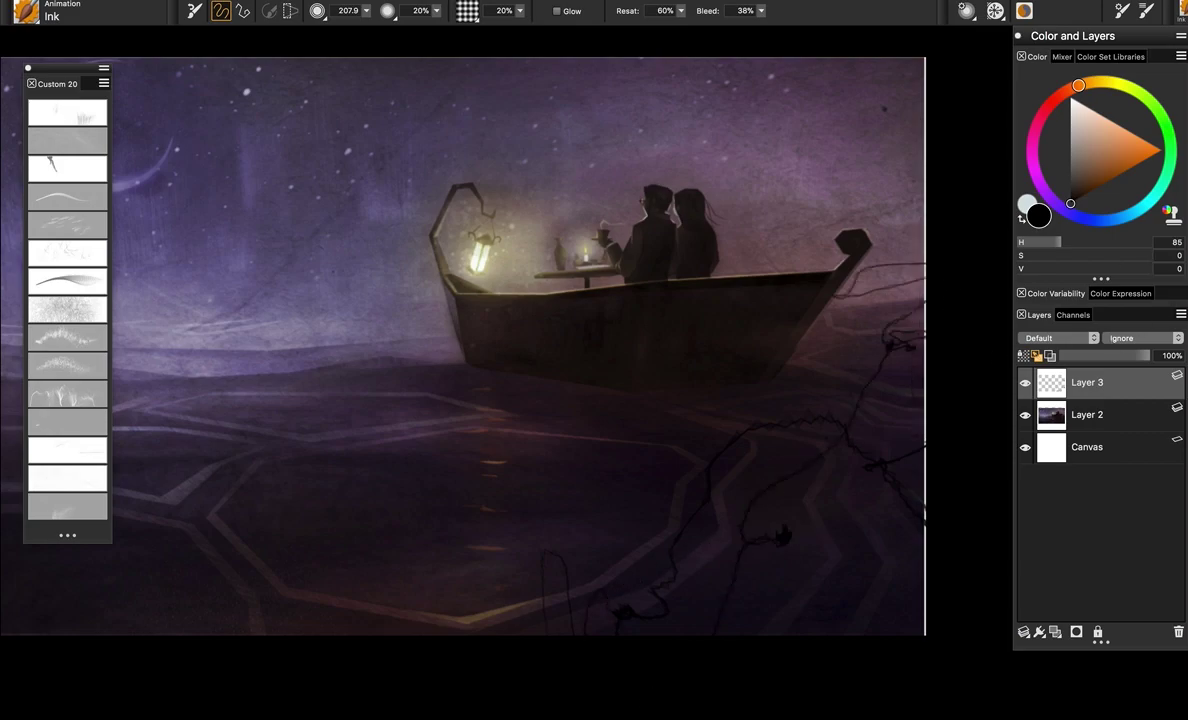
Shift the ink vines toward the painting's lower-right corner, and delete their layer
key(f)
mouse_move(798, 483)
mouse_down()
mouse_move(806, 567)
mouse_move(667, 462)
mouse_move(791, 461)
mouse_move(875, 392)
mouse_move(880, 484)
mouse_move(867, 535)
mouse_up()
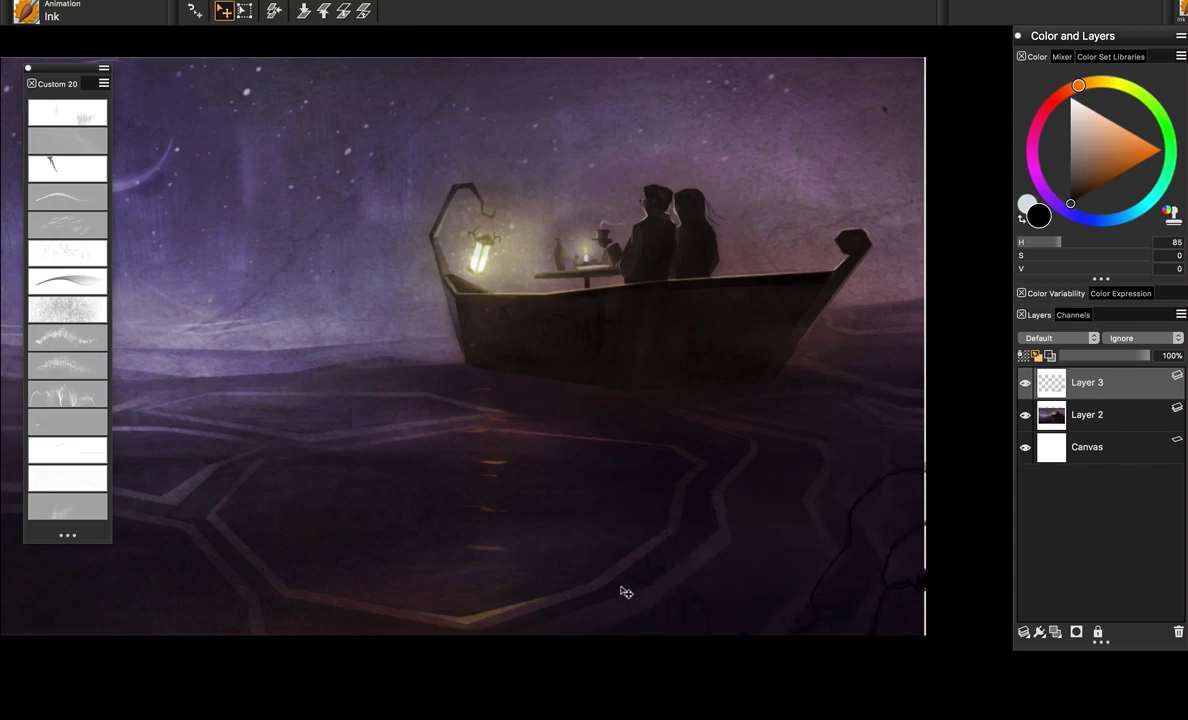
key(space)
drag(562, 551, 642, 554)
click(1172, 636)
Choose the Magic brush and try a muted orange-brown stroke along the horizon beside the boat
drag(607, 488, 595, 488)
click(76, 204)
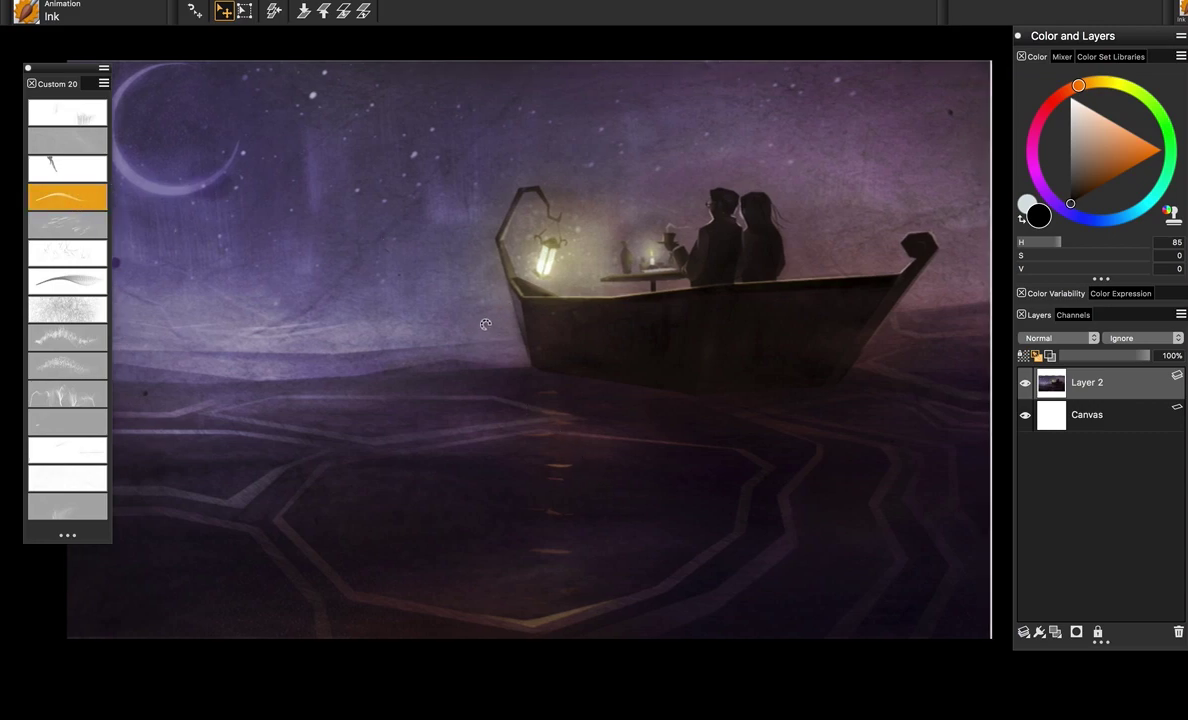
click(1093, 154)
drag(358, 340, 592, 336)
key(ctrl+z)
On a new layer, paint long teal Magic strokes curving from the horizon across the boat's hull into the lower-right water
click(1055, 632)
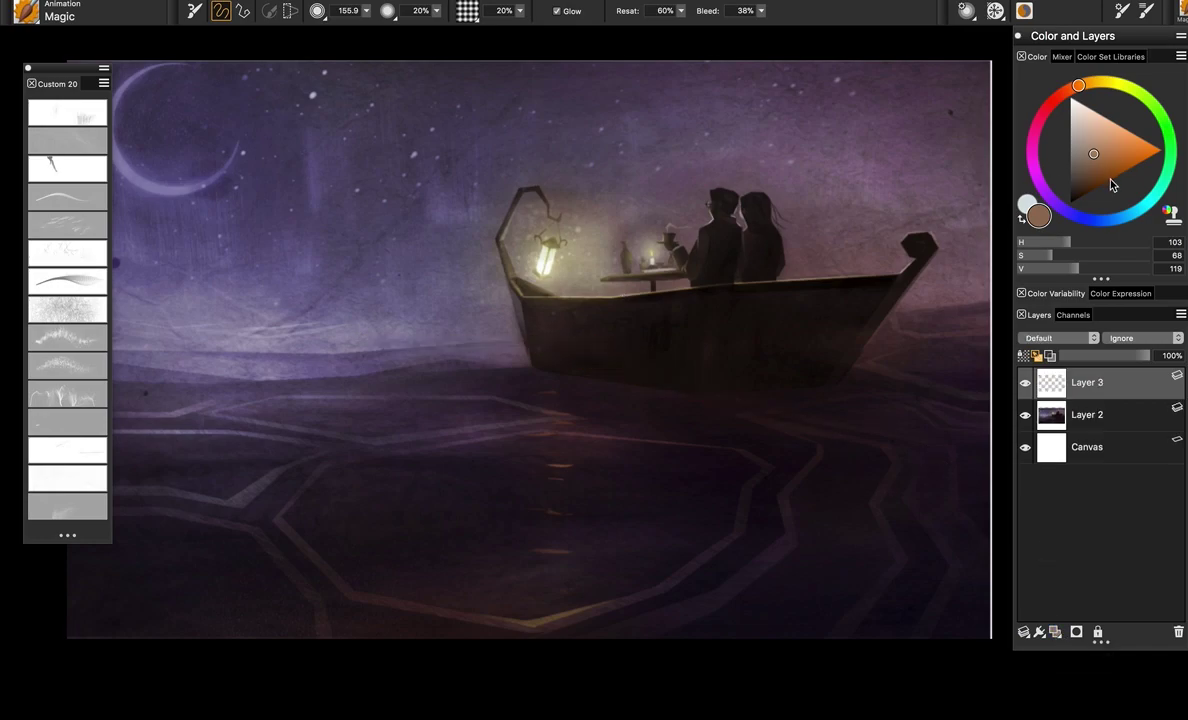
click(1153, 197)
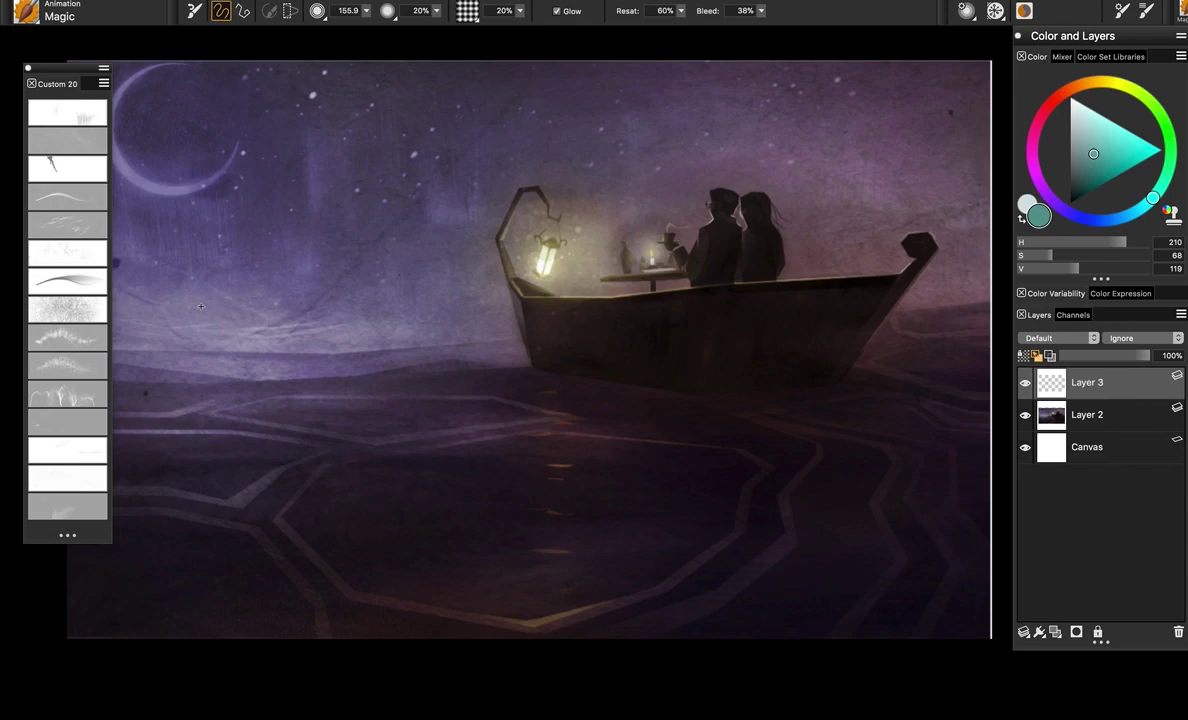
drag(440, 318, 835, 440)
key(super+z)
drag(251, 285, 832, 428)
key(ctrl+z)
mouse_move(275, 345)
mouse_down()
mouse_move(662, 318)
mouse_move(900, 420)
mouse_up()
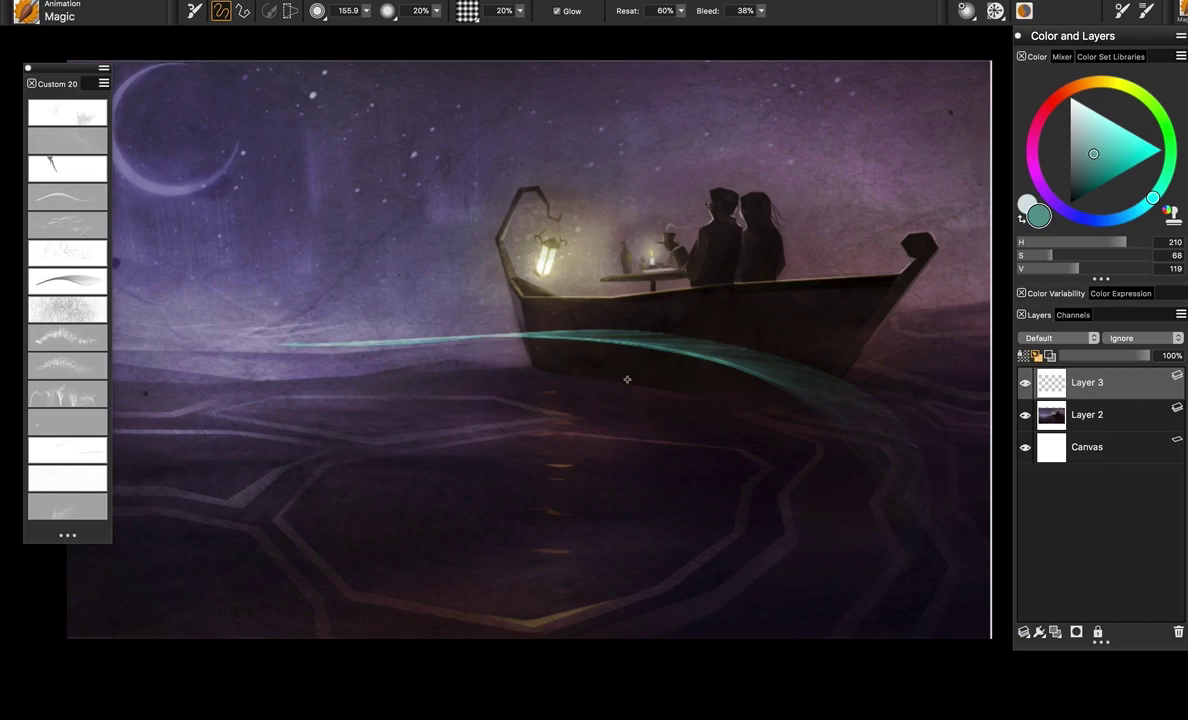
mouse_move(290, 345)
mouse_down()
mouse_move(840, 480)
mouse_move(810, 525)
mouse_up()
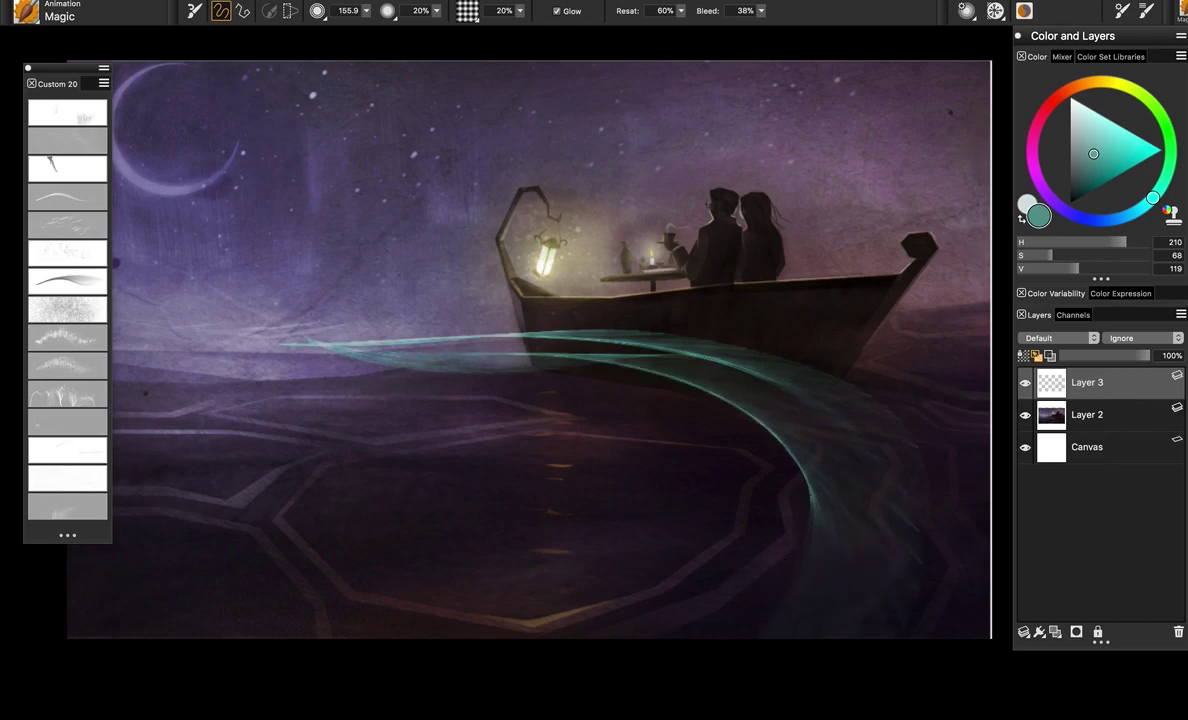
key(z)
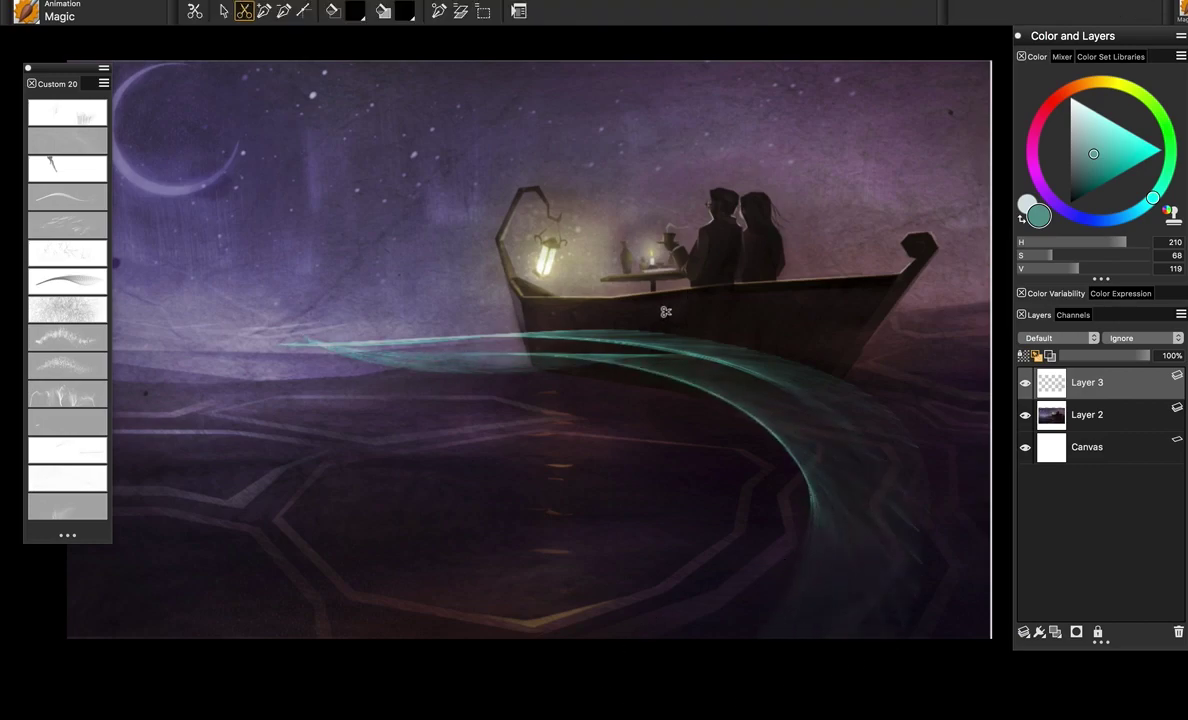
key(b)
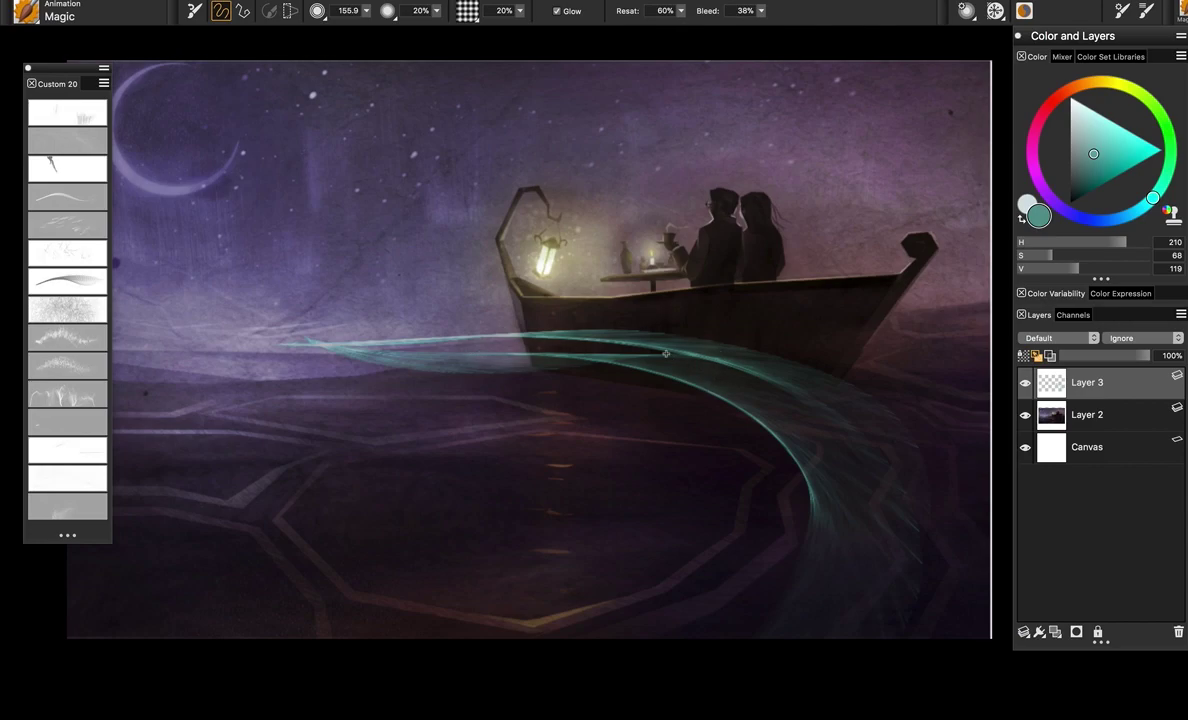
Fade the teal trail over the horizon, hull and water using the eraser at 10% opacity and a size of about 110
key(n)
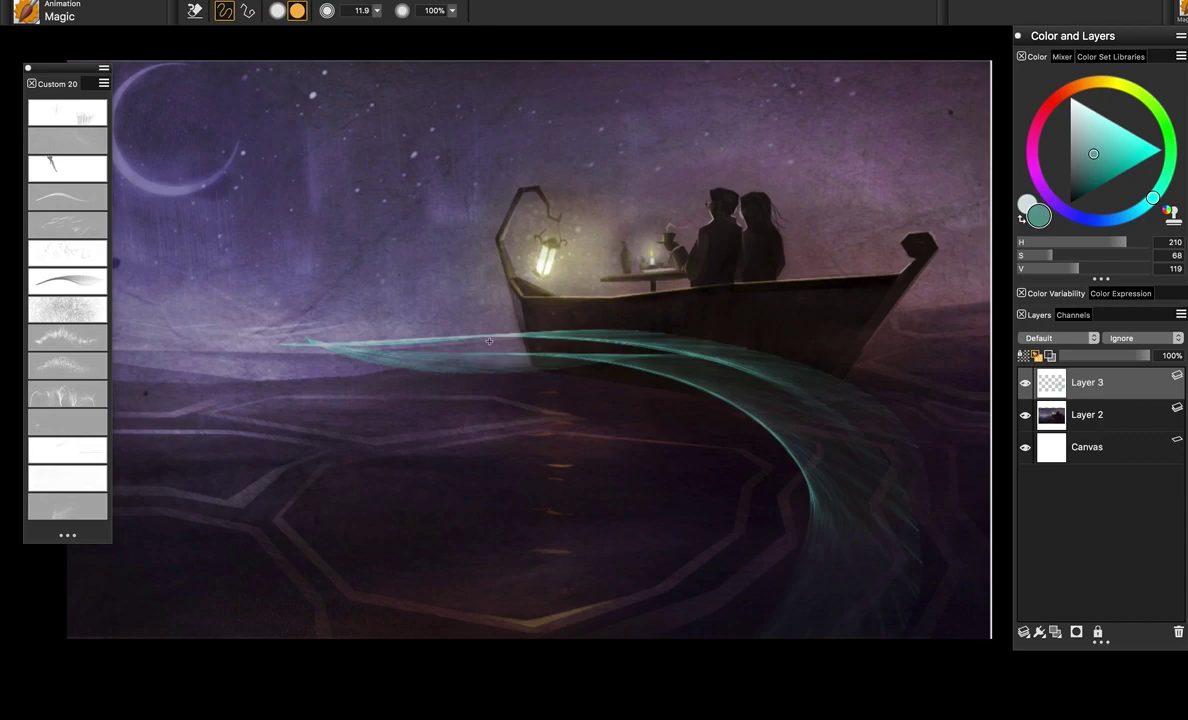
key(1)
drag(285, 342, 435, 330)
key(super+z)
drag(340, 338, 428, 360)
mouse_move(265, 338)
mouse_down()
mouse_move(455, 330)
mouse_move(577, 341)
mouse_move(732, 419)
mouse_up()
drag(687, 350, 793, 441)
mouse_move(403, 352)
mouse_down()
mouse_move(737, 369)
mouse_move(890, 457)
mouse_up()
drag(741, 372, 800, 510)
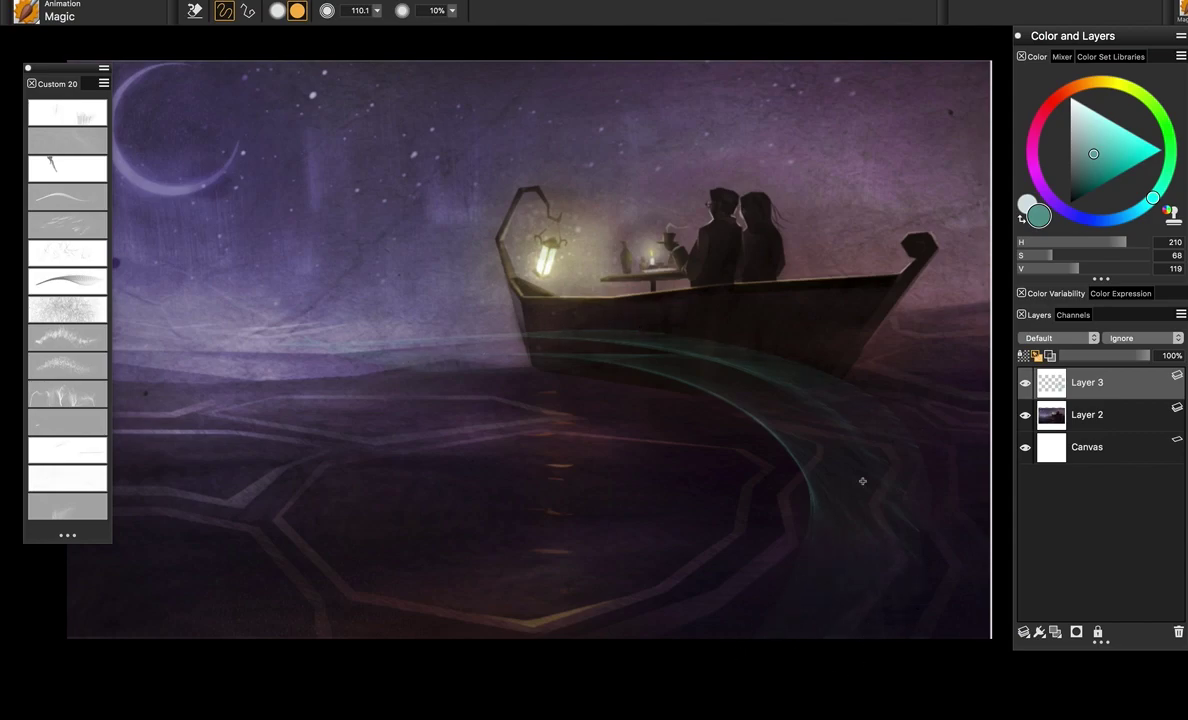
mouse_move(856, 488)
mouse_down()
mouse_move(822, 498)
mouse_move(841, 509)
mouse_up()
Move the teal trail down onto the water below the boat's hull, and delete its layer
key(f)
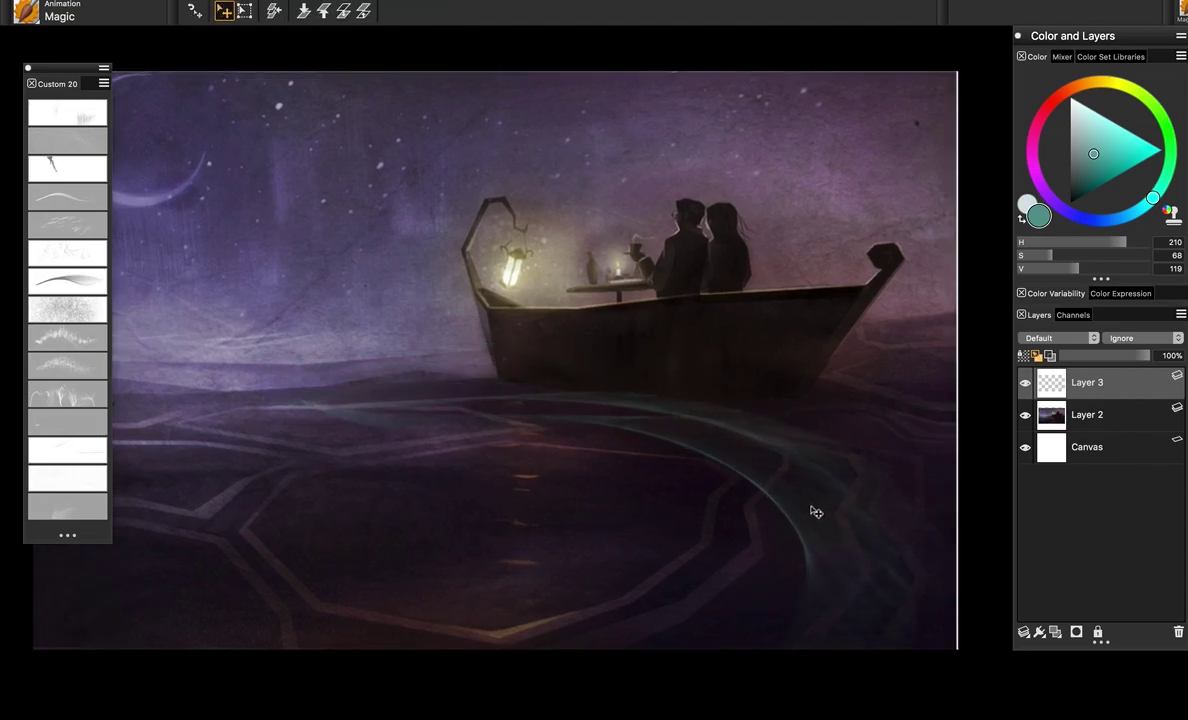
key(b)
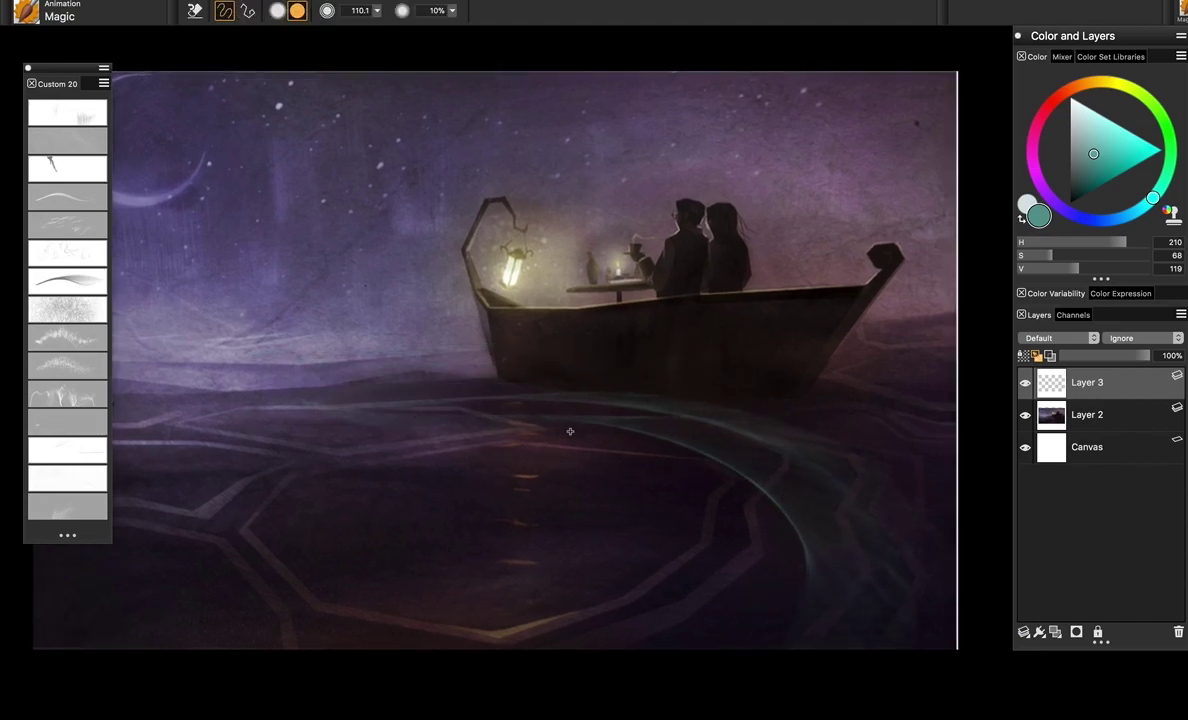
key(m)
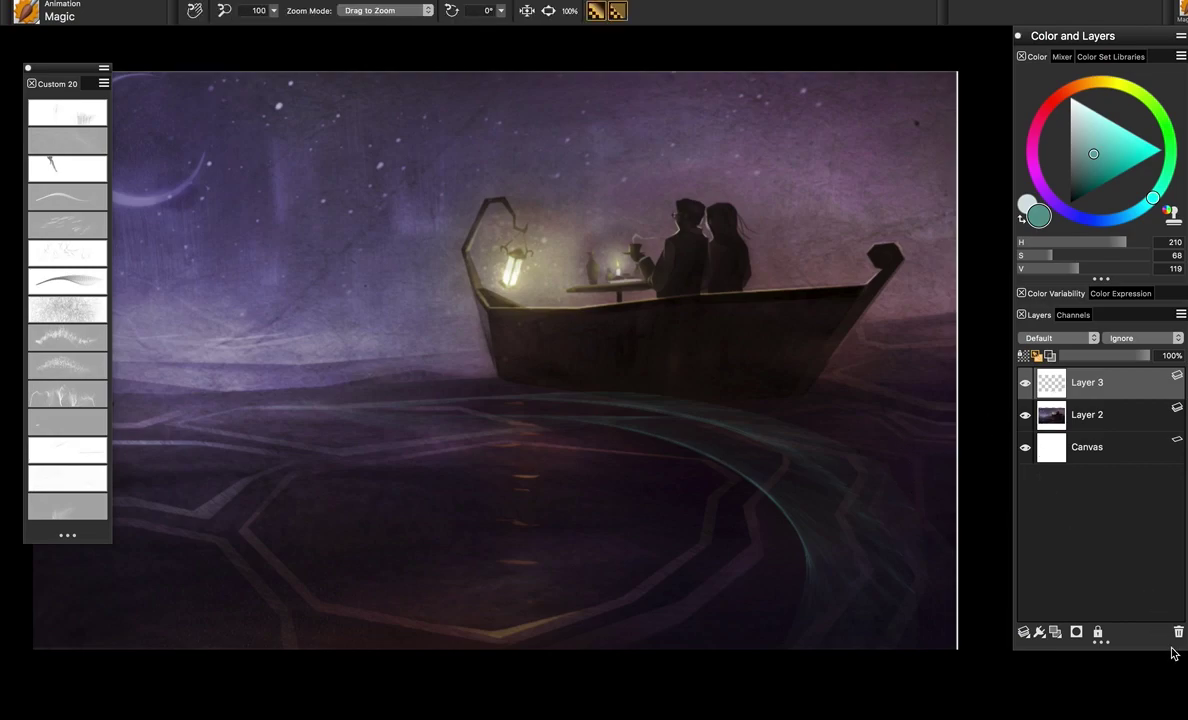
click(1178, 631)
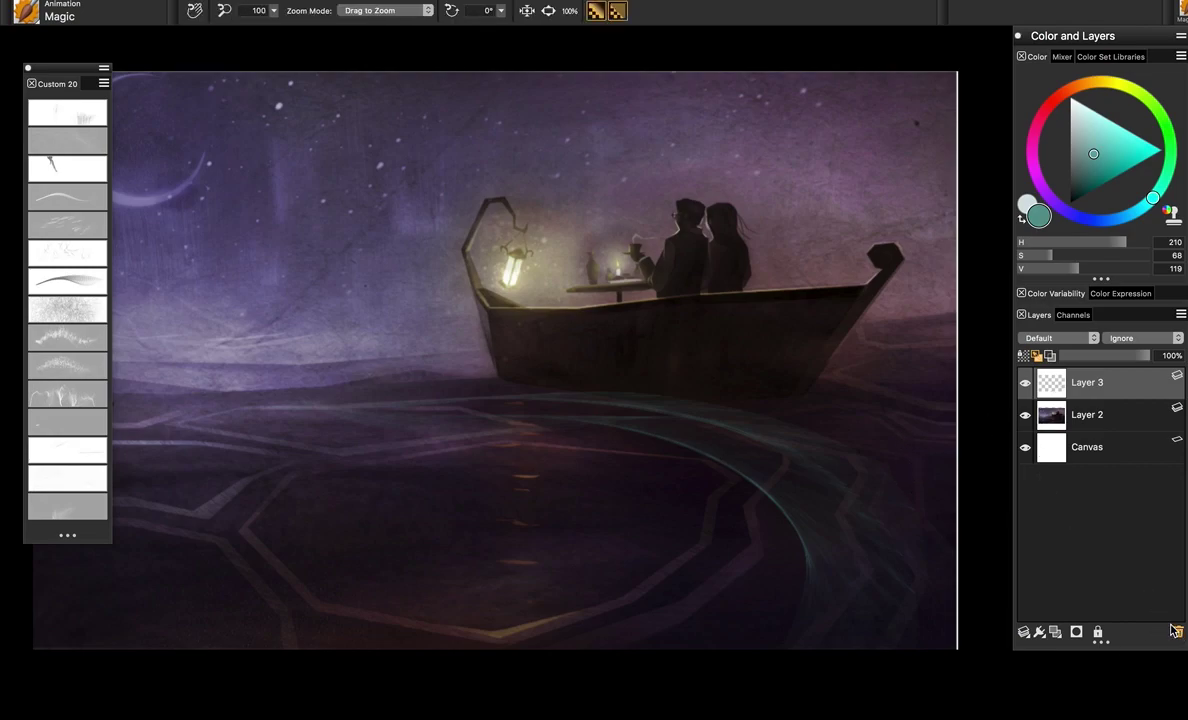
Choose the Nightsky brush on a new layer and set a medium violet colour based on the sky's hue
click(72, 225)
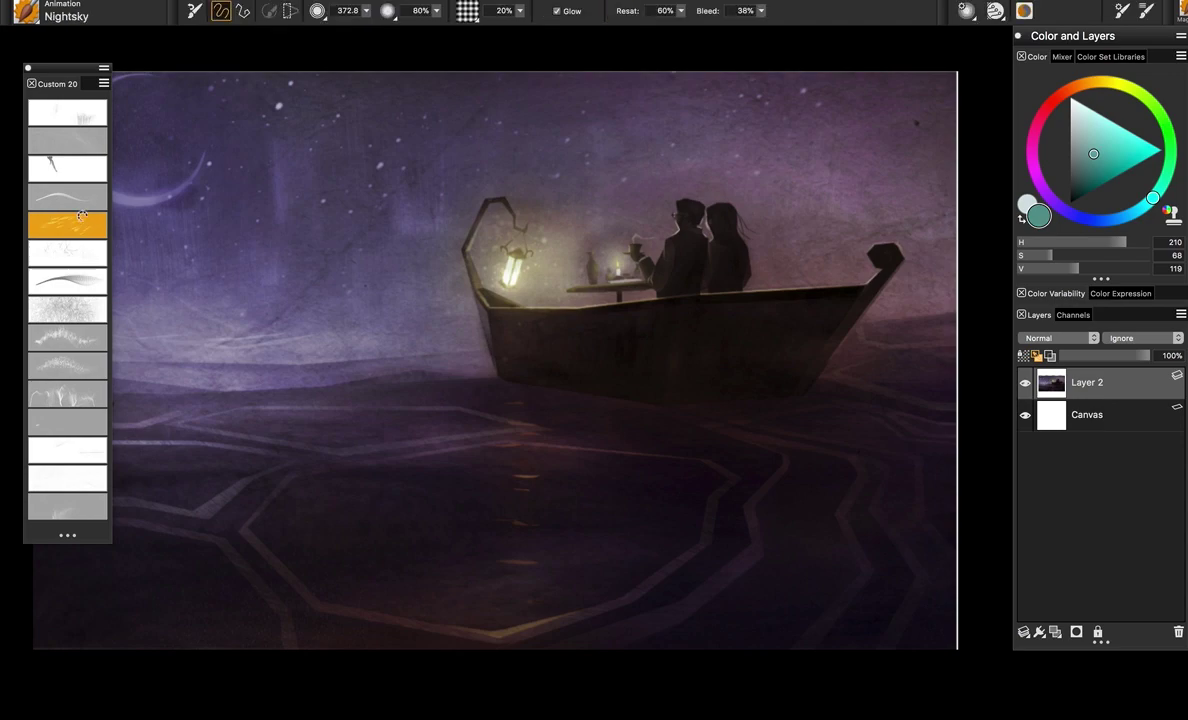
drag(525, 289, 607, 317)
click(1055, 631)
click(1055, 626)
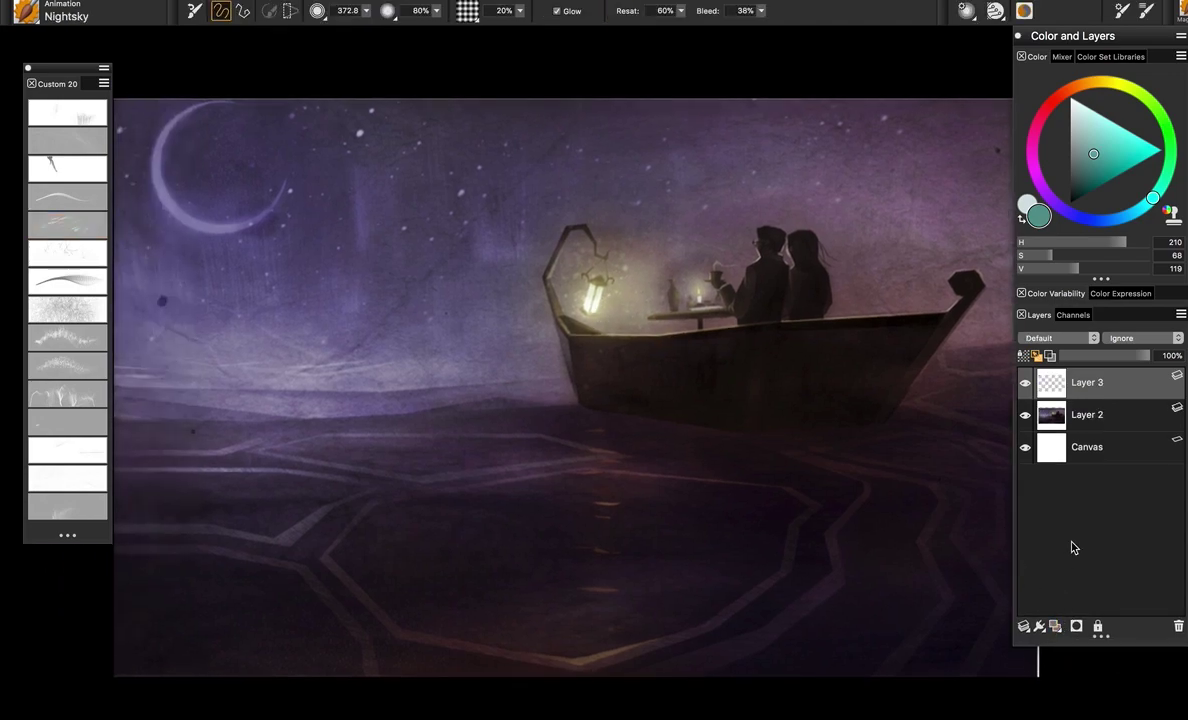
alt+click(475, 191)
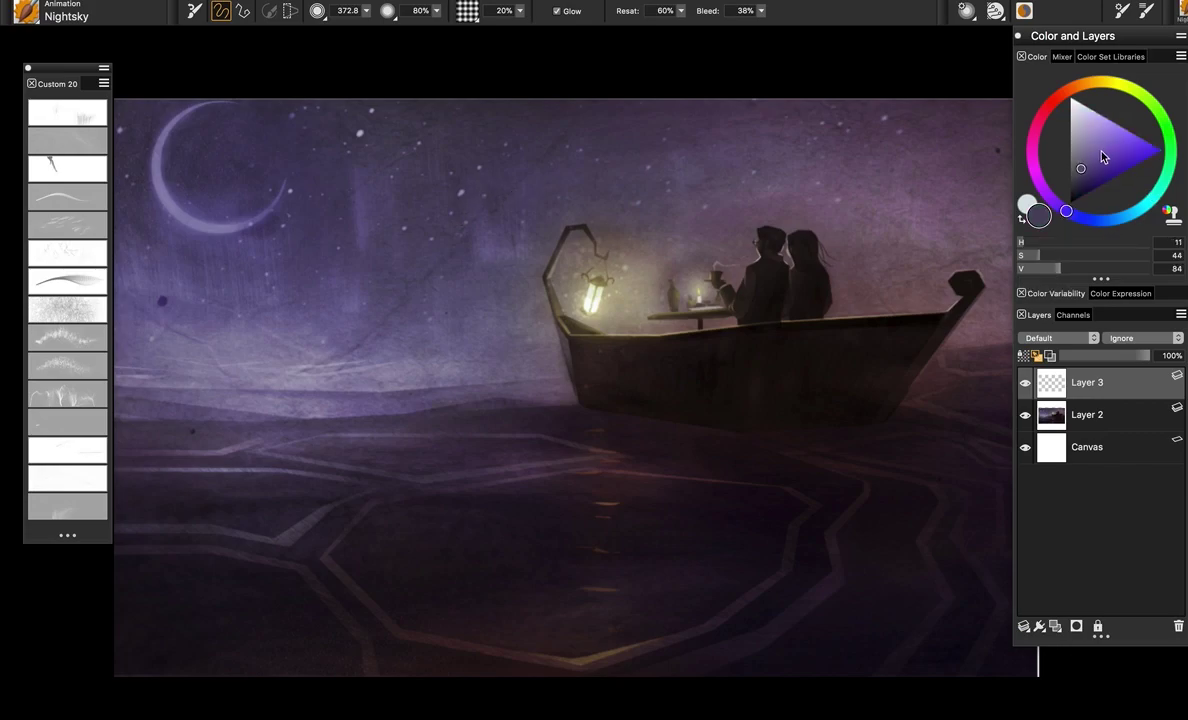
click(1101, 139)
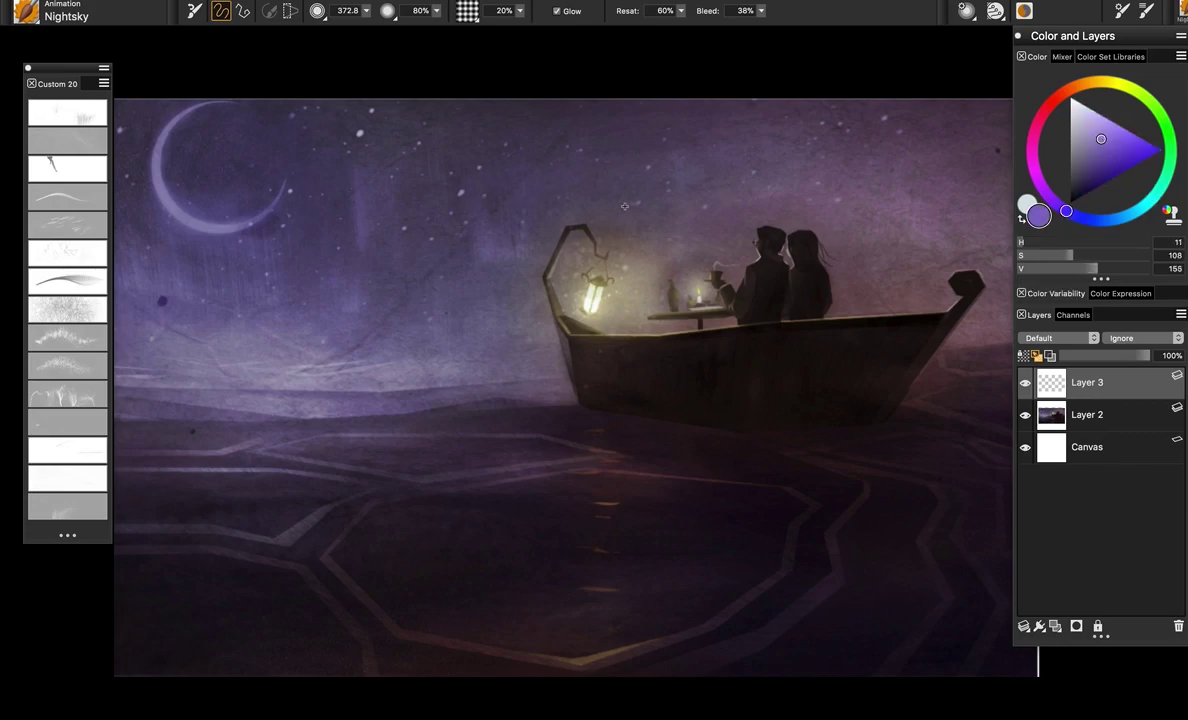
Reduce the brush size to about 151 and paint violet streaks across the upper sky beside the moon
drag(326, 189, 821, 83)
key(super+z)
drag(382, 193, 489, 265)
drag(362, 243, 883, 138)
key(ctrl+z)
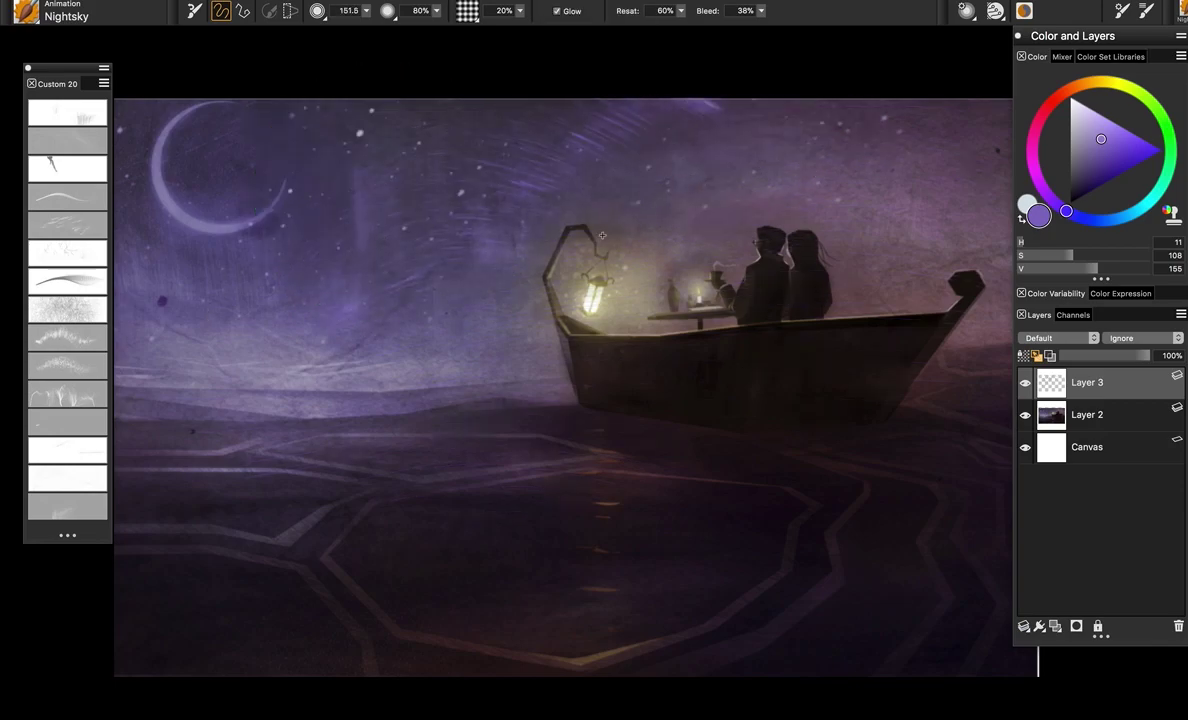
Sweep more curved violet streaks through the sky above the boat and the couple, undoing unwanted strokes
drag(593, 242, 940, 70)
key(super+z)
mouse_move(545, 185)
mouse_down()
mouse_move(921, 161)
mouse_move(810, 139)
mouse_up()
drag(820, 207, 985, 185)
key(super+z)
drag(917, 129, 845, 264)
key(super+z)
drag(928, 106, 824, 257)
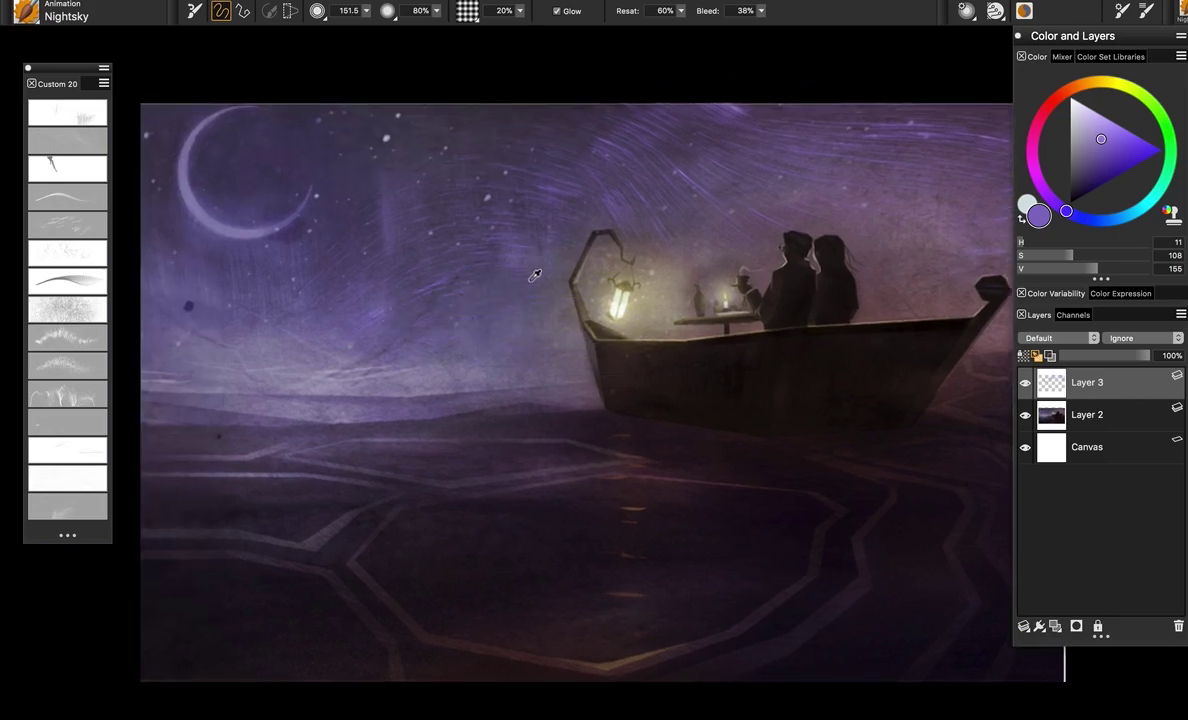
Extend the violet streaks over the sky between the moon and the lantern, from above the horizon to the upper edge
drag(420, 313, 538, 301)
drag(359, 134, 610, 124)
key(super+z)
mouse_move(330, 129)
mouse_down()
mouse_move(563, 128)
mouse_move(626, 112)
mouse_up()
key(super+z)
drag(776, 331, 752, 334)
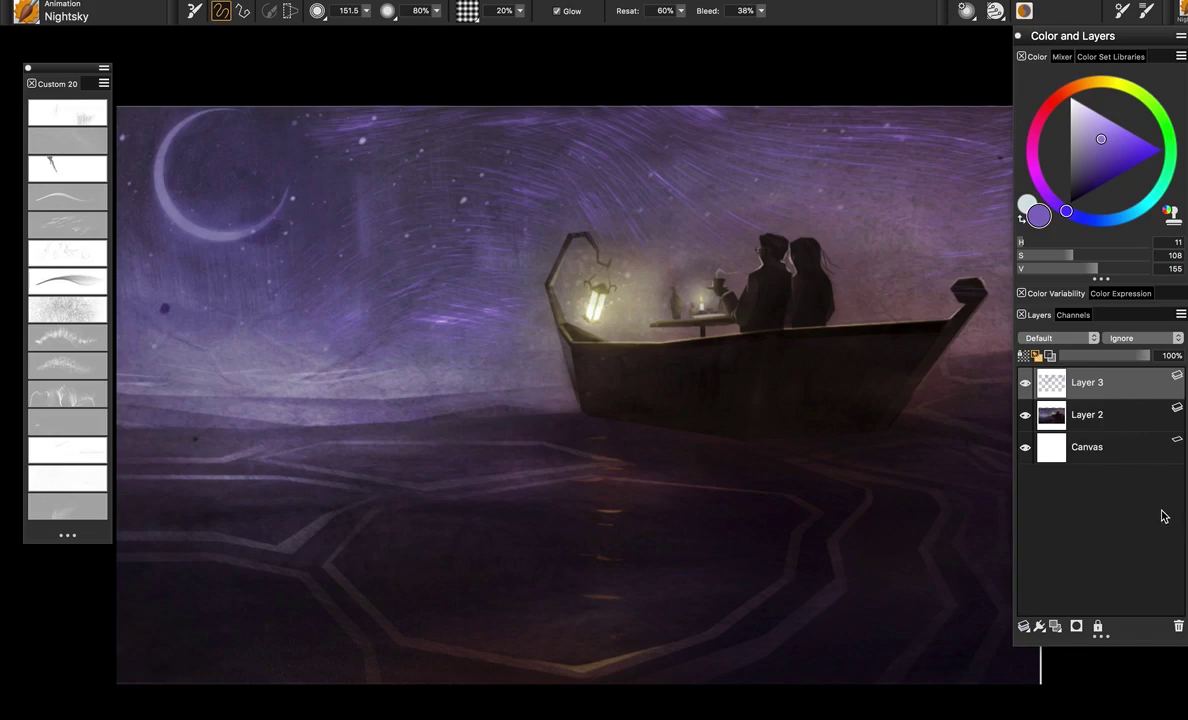
Delete the violet streaks' layer, and prepare the Paper brush with pure white on a new layer
click(1178, 626)
click(1055, 626)
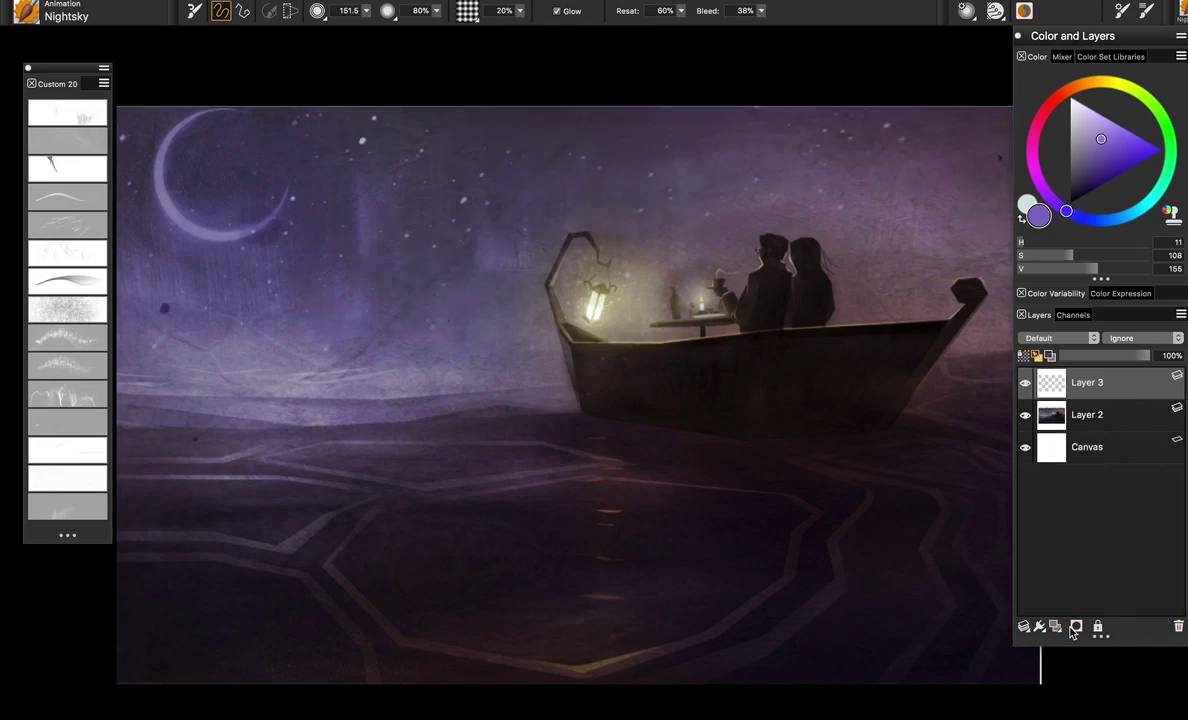
click(88, 258)
drag(417, 307, 453, 262)
drag(630, 300, 518, 291)
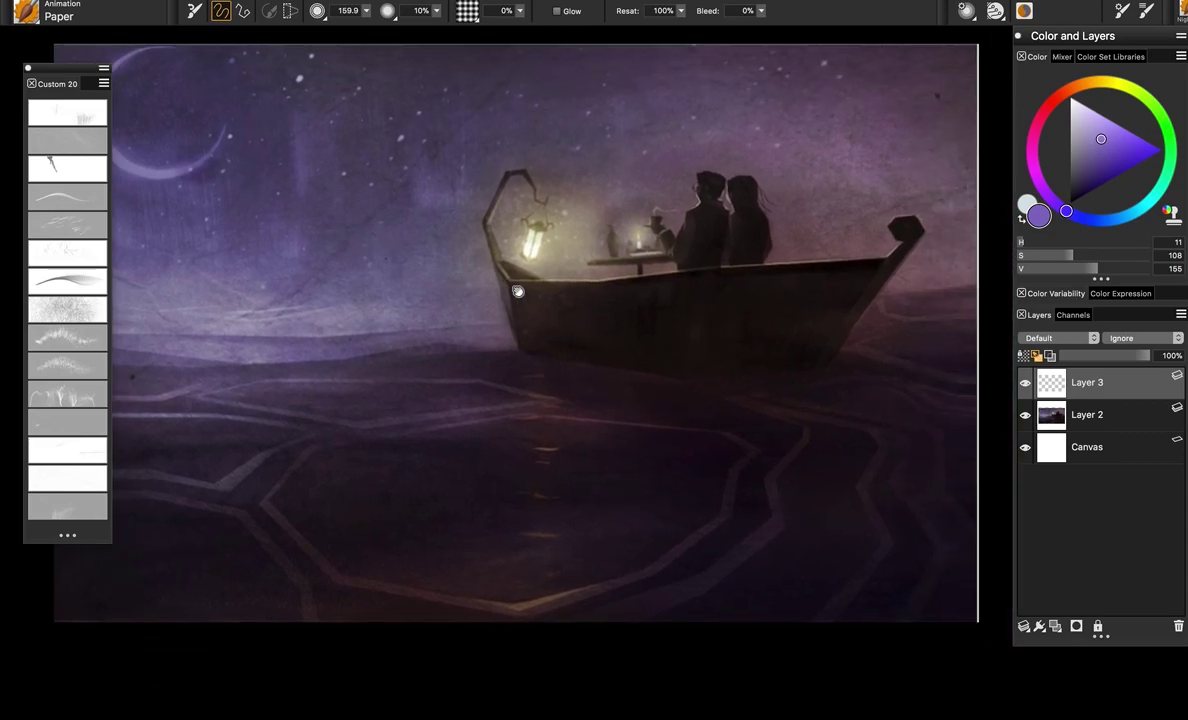
drag(1101, 144, 1071, 98)
mouse_move(516, 373)
mouse_down()
mouse_move(630, 358)
mouse_move(603, 352)
mouse_up()
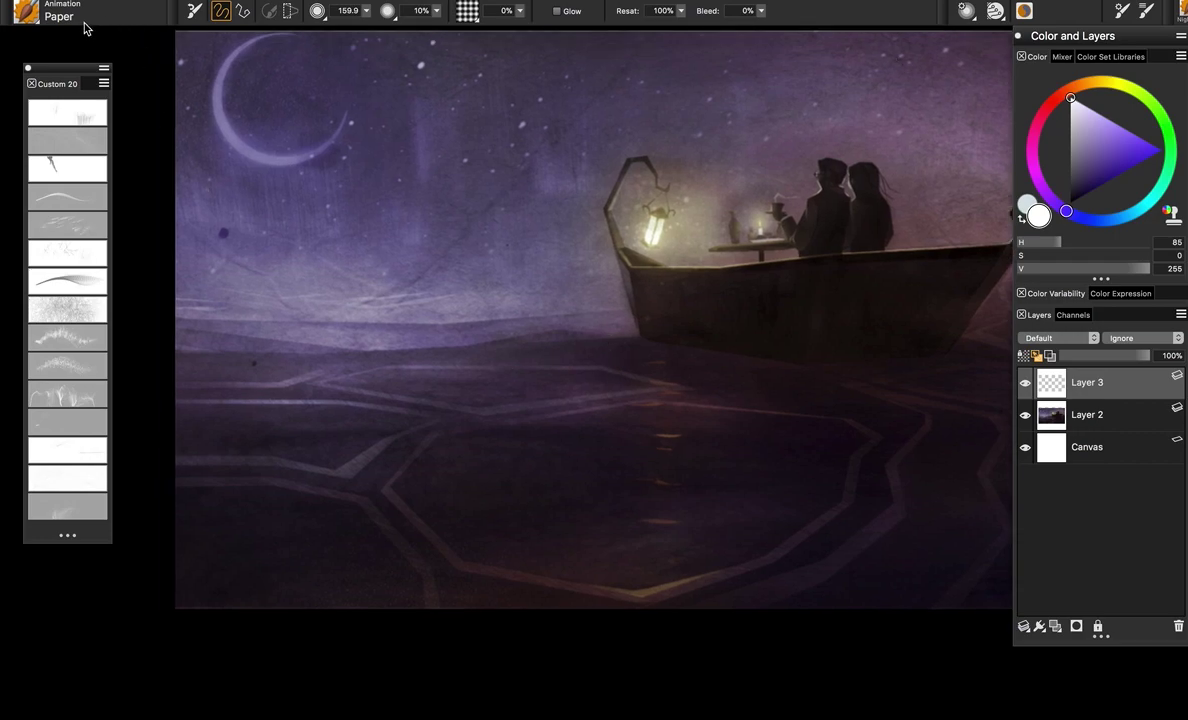
Brush faint scratchy Paper texture over the water's lower corners at 10% opacity and a size of about 182
drag(150, 515, 244, 612)
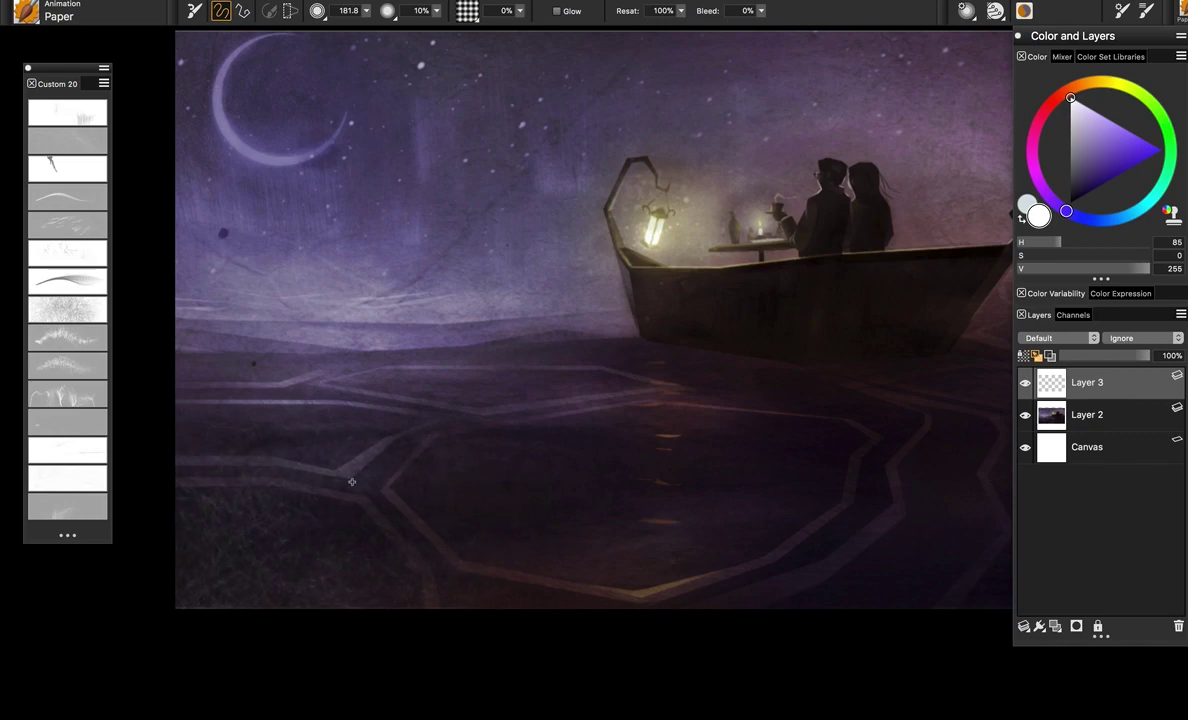
scroll(782, 464, right, 5)
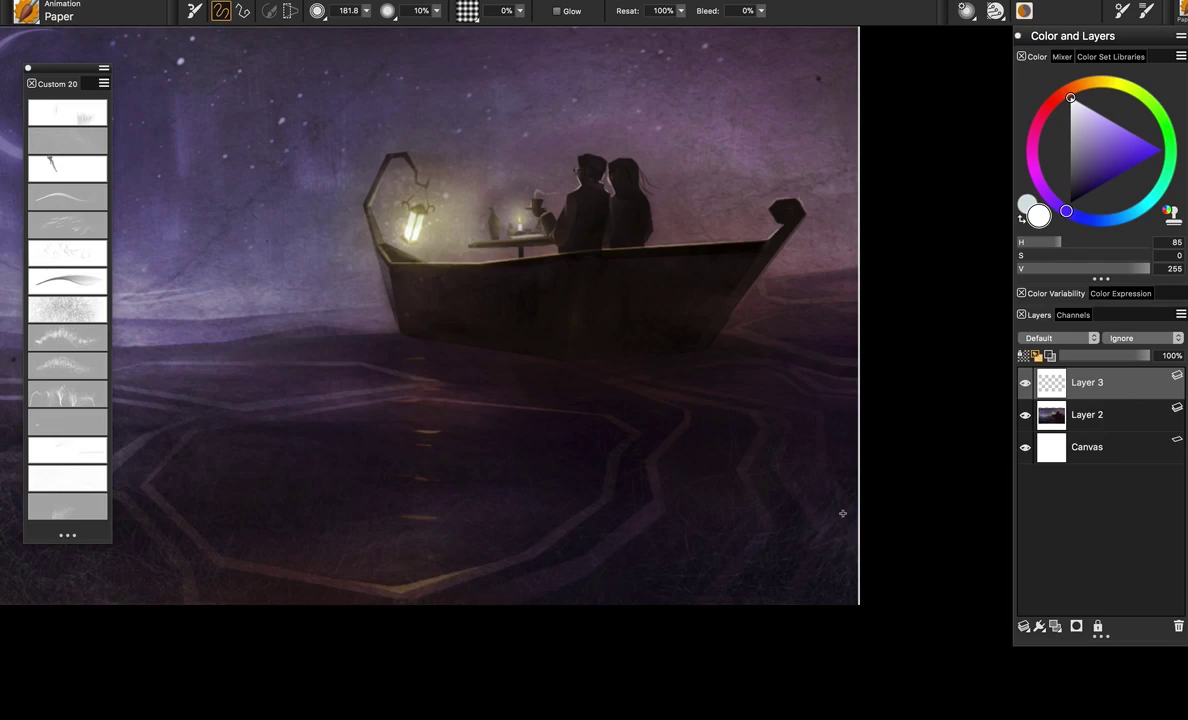
drag(546, 512, 721, 533)
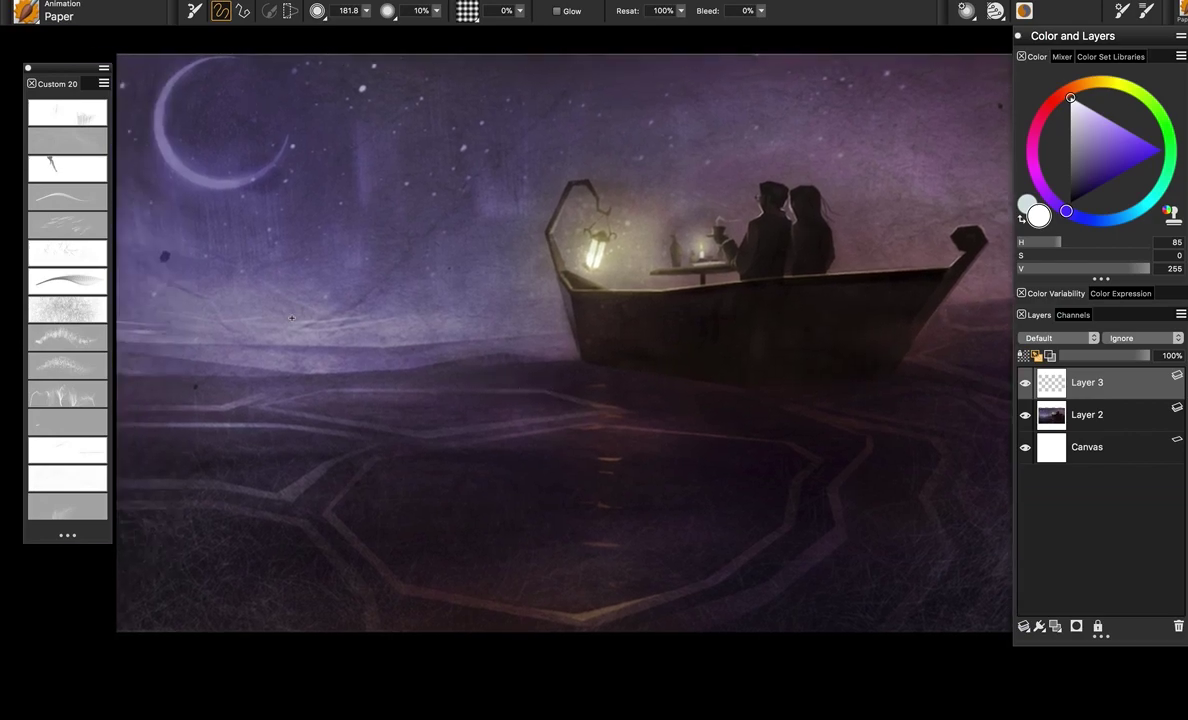
Set the Paper brush to a size of about 173 and 100% grain, and paint texture over the sky and water
mouse_move(249, 253)
mouse_down()
mouse_move(286, 253)
mouse_move(334, 200)
mouse_move(310, 232)
mouse_up()
key(super+z)
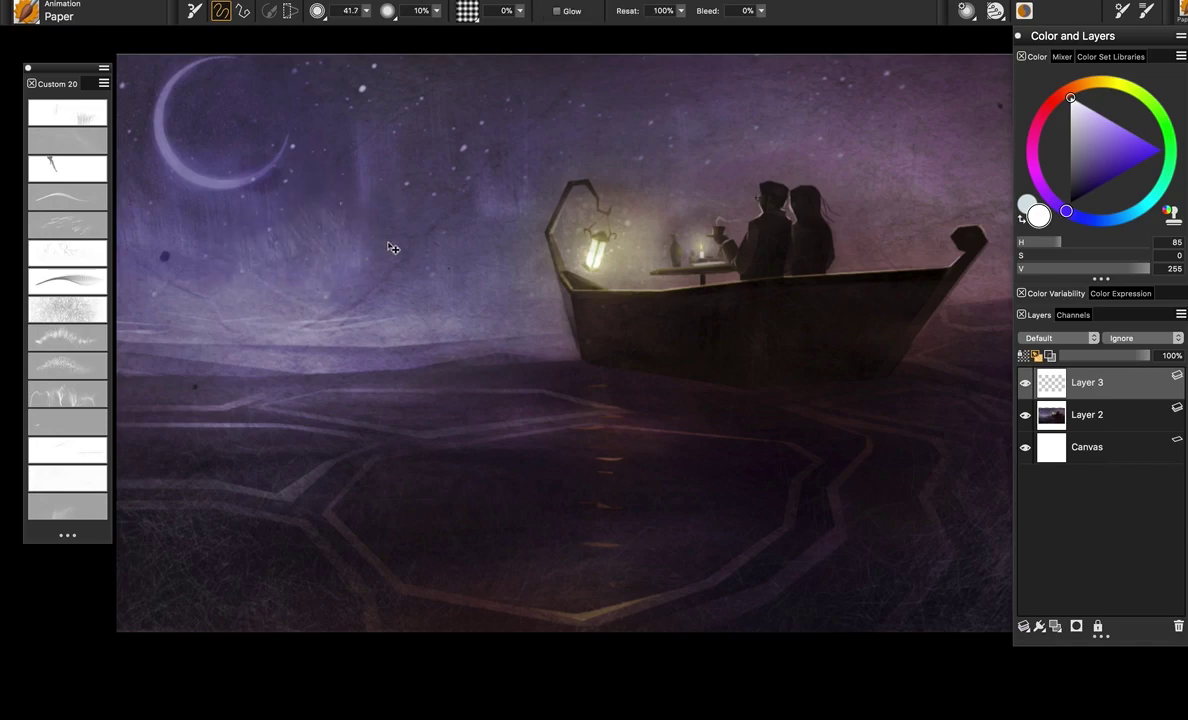
drag(350, 103, 393, 103)
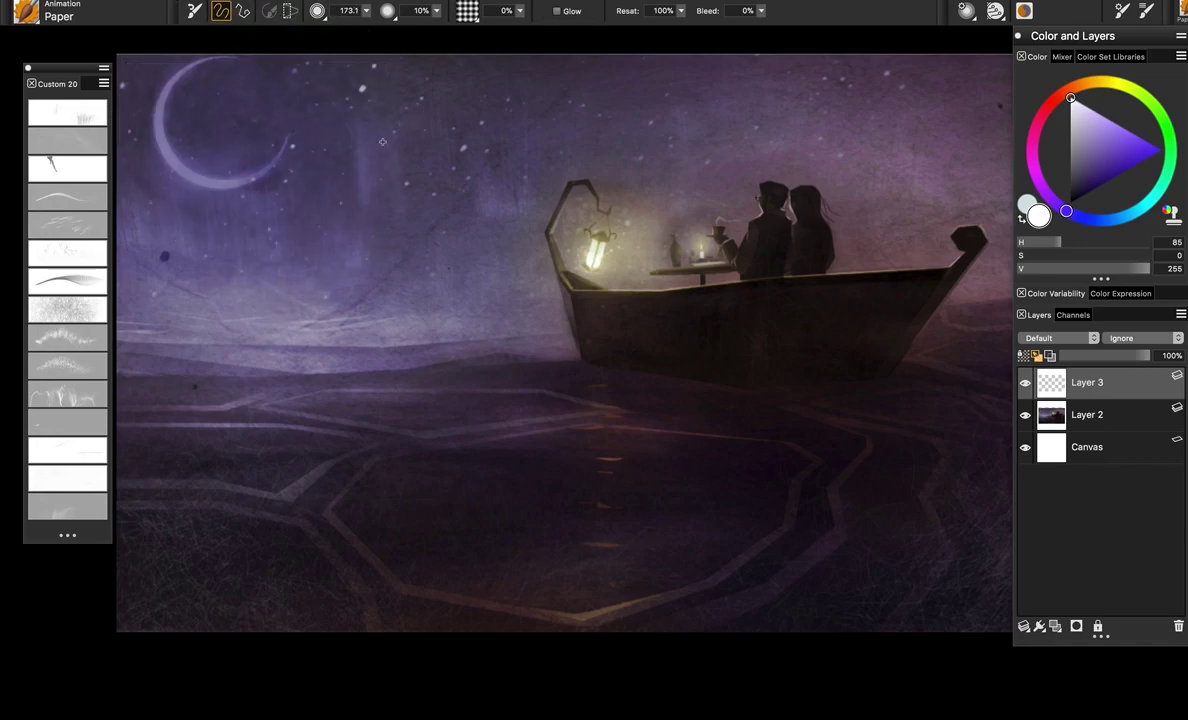
drag(520, 13, 704, 16)
mouse_move(528, 328)
mouse_down()
mouse_move(314, 277)
mouse_move(297, 448)
mouse_move(238, 598)
mouse_up()
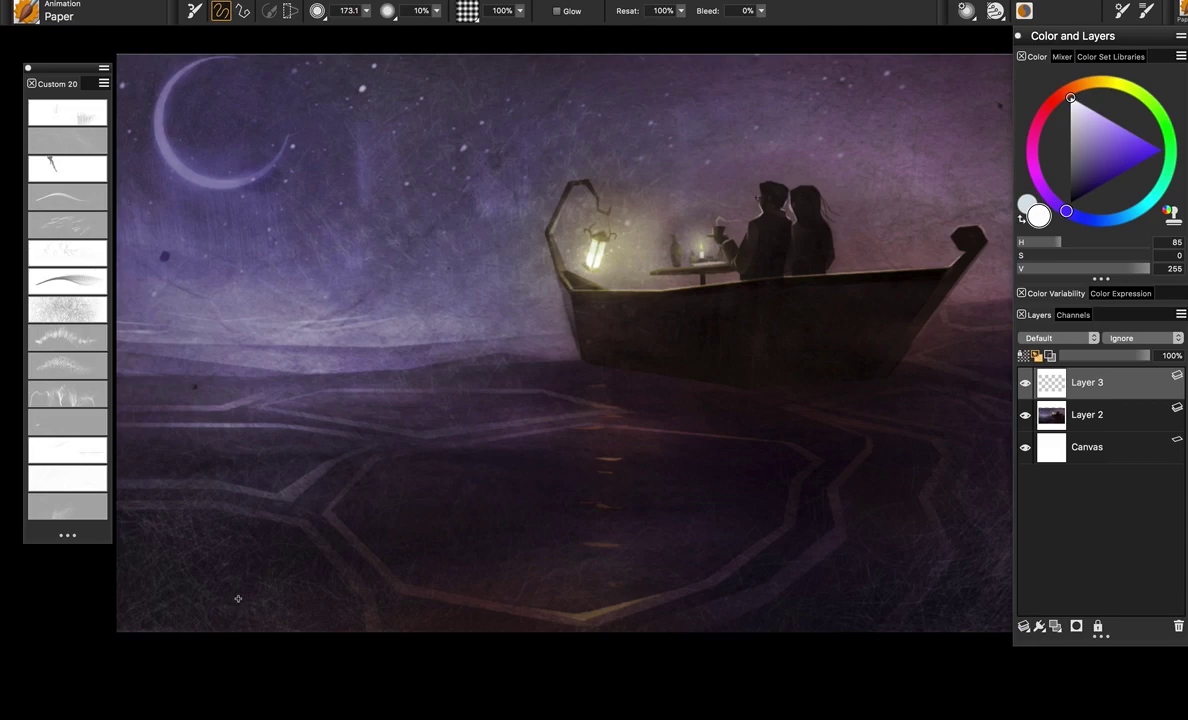
Delete the paper texture layer, and prepare the Pencil brush with a muted mauve on a new layer
click(1177, 627)
click(1055, 626)
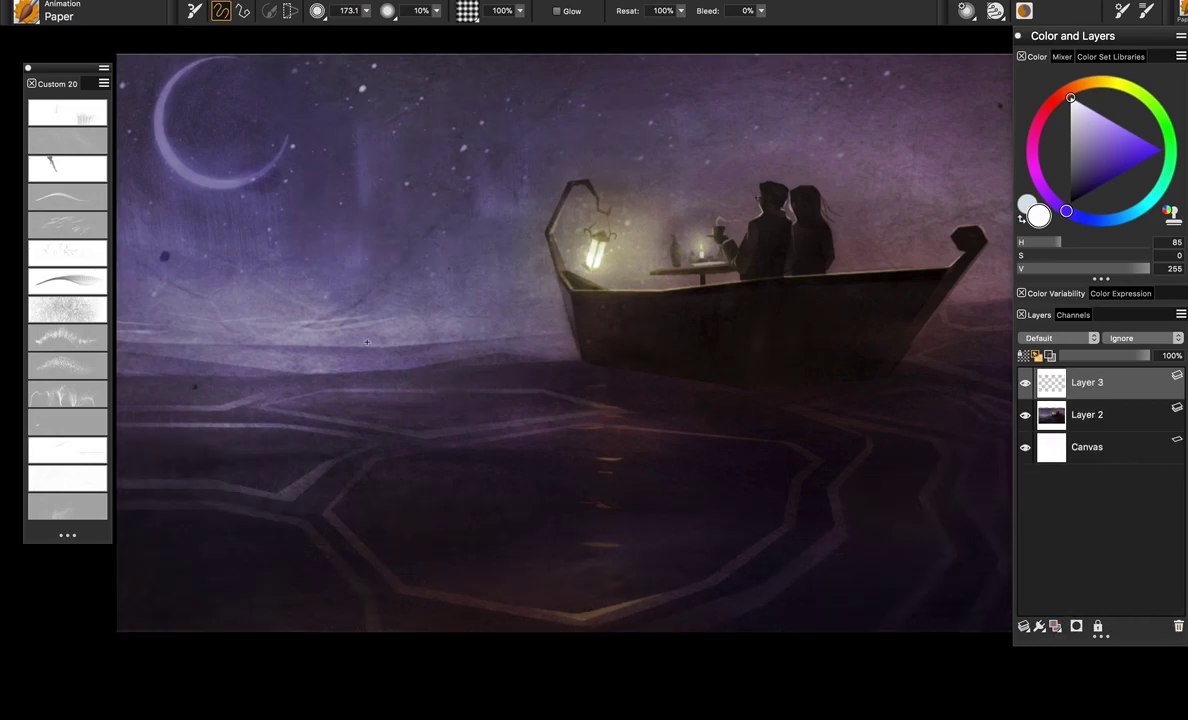
click(85, 279)
alt+click(533, 270)
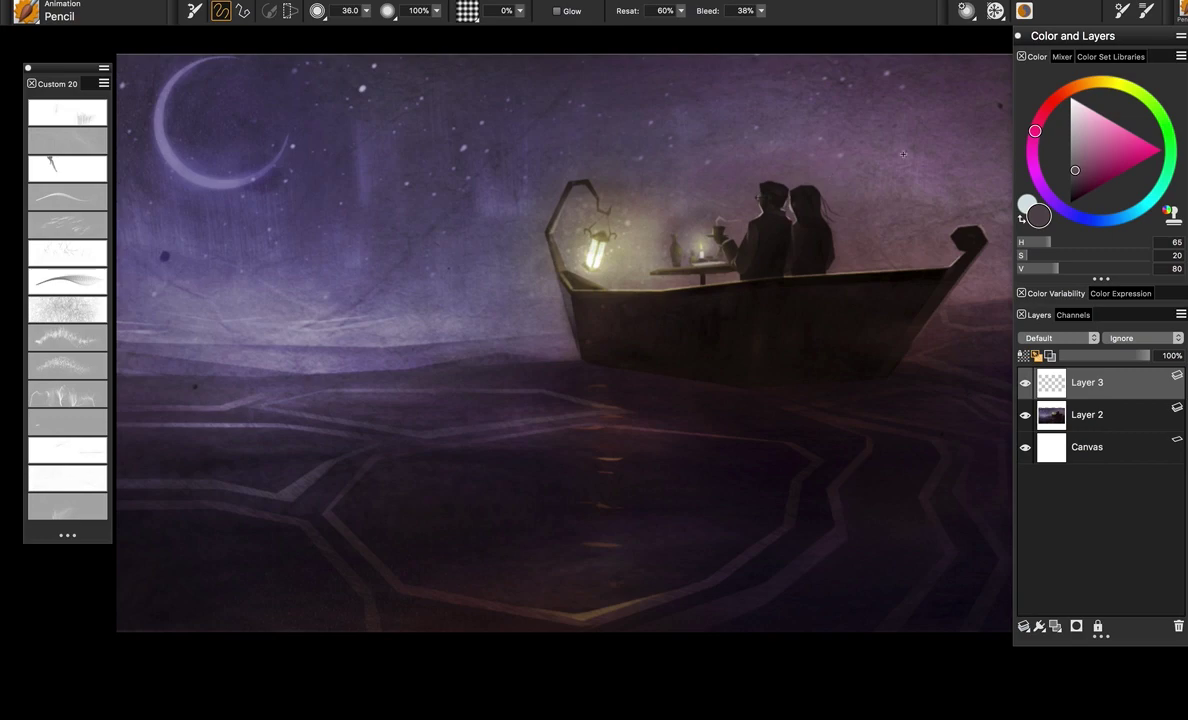
click(1079, 161)
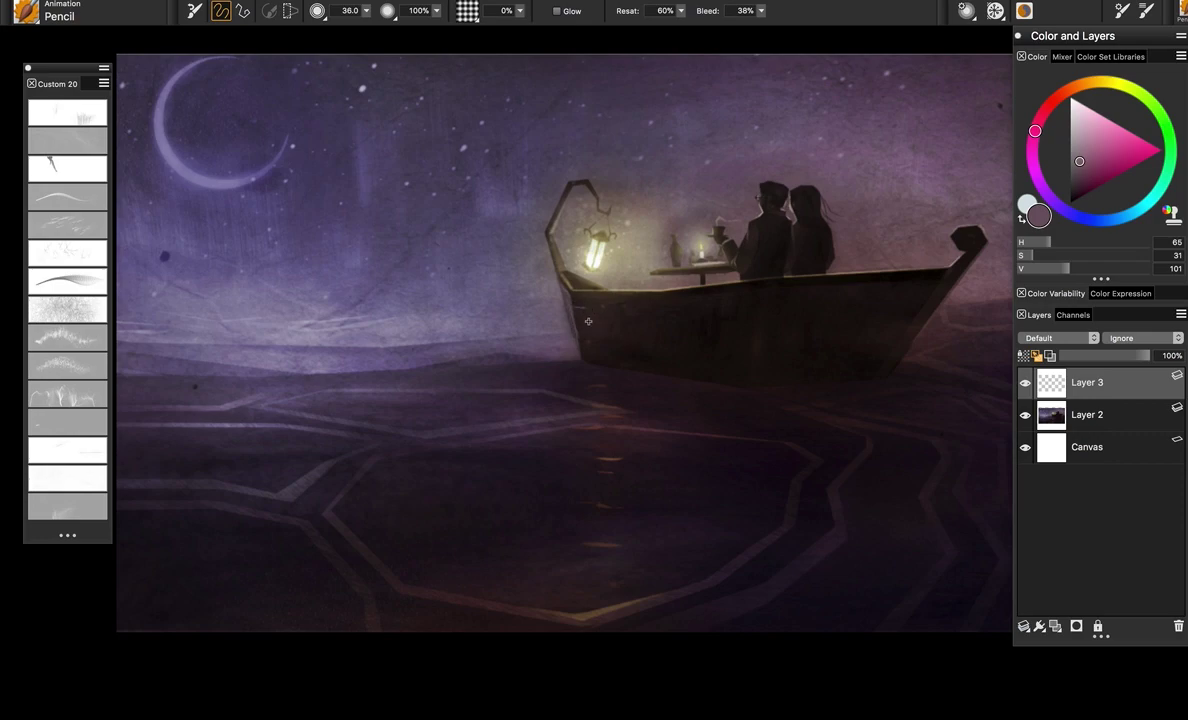
Sketch thin mauve plank lines on the boat's hull below the lantern
mouse_move(572, 308)
mouse_down()
mouse_move(605, 334)
mouse_move(642, 332)
mouse_up()
drag(663, 306, 672, 325)
key(n)
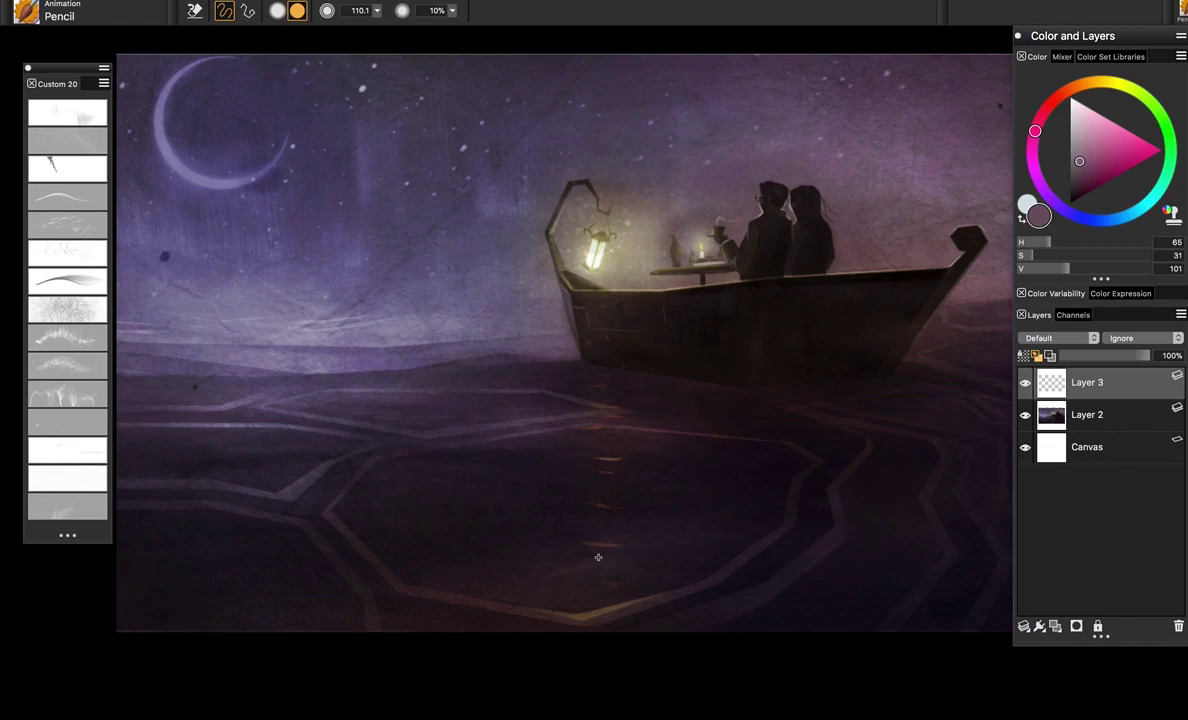
key(b)
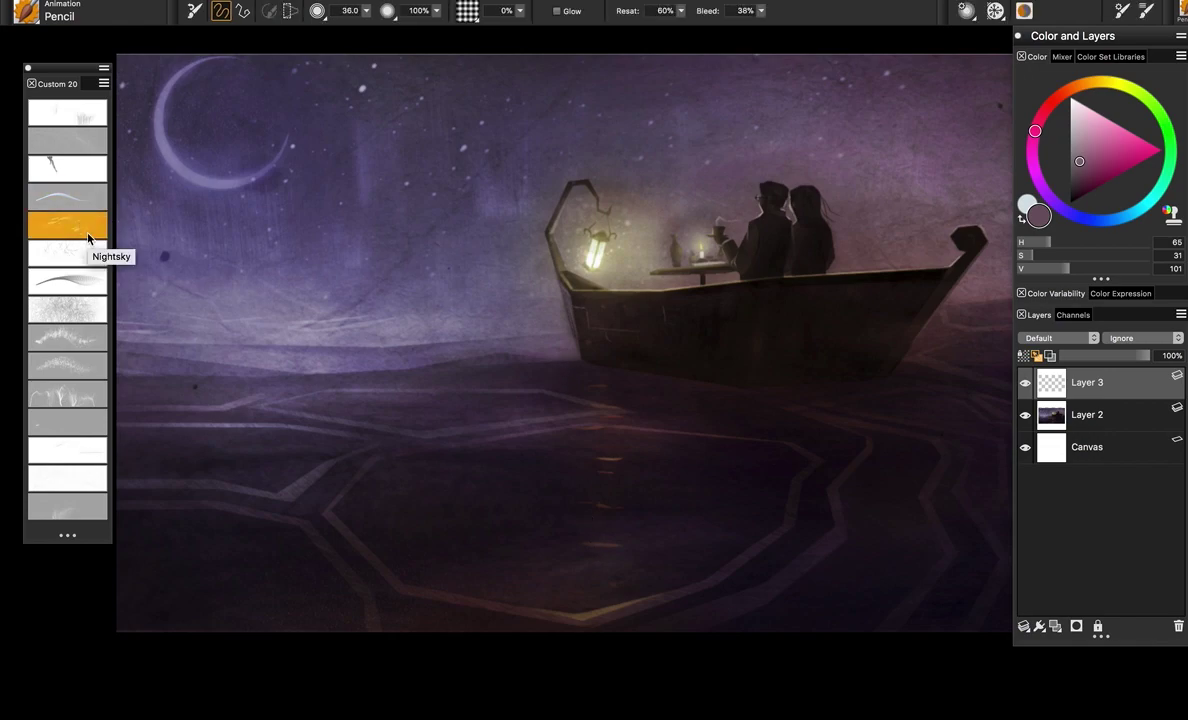
Sample the lantern's near-white for the Push brush and paint faint scribbled texture around the lantern at 10% opacity
click(87, 289)
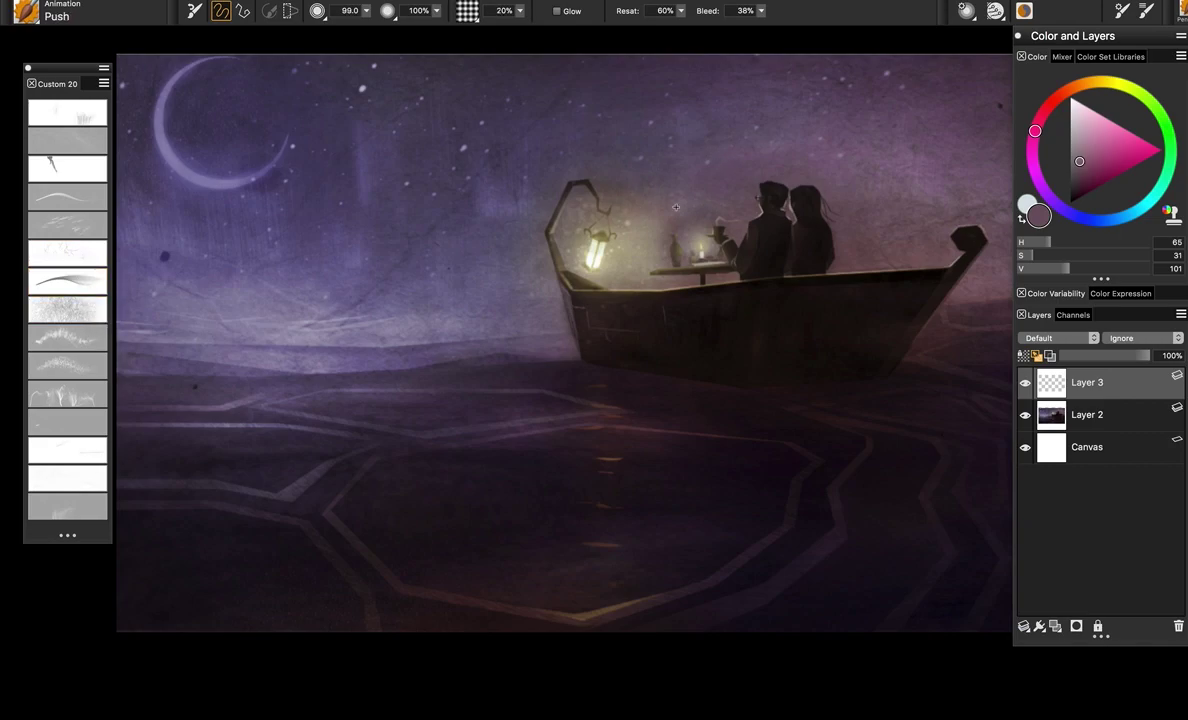
alt+click(527, 203)
alt+click(598, 246)
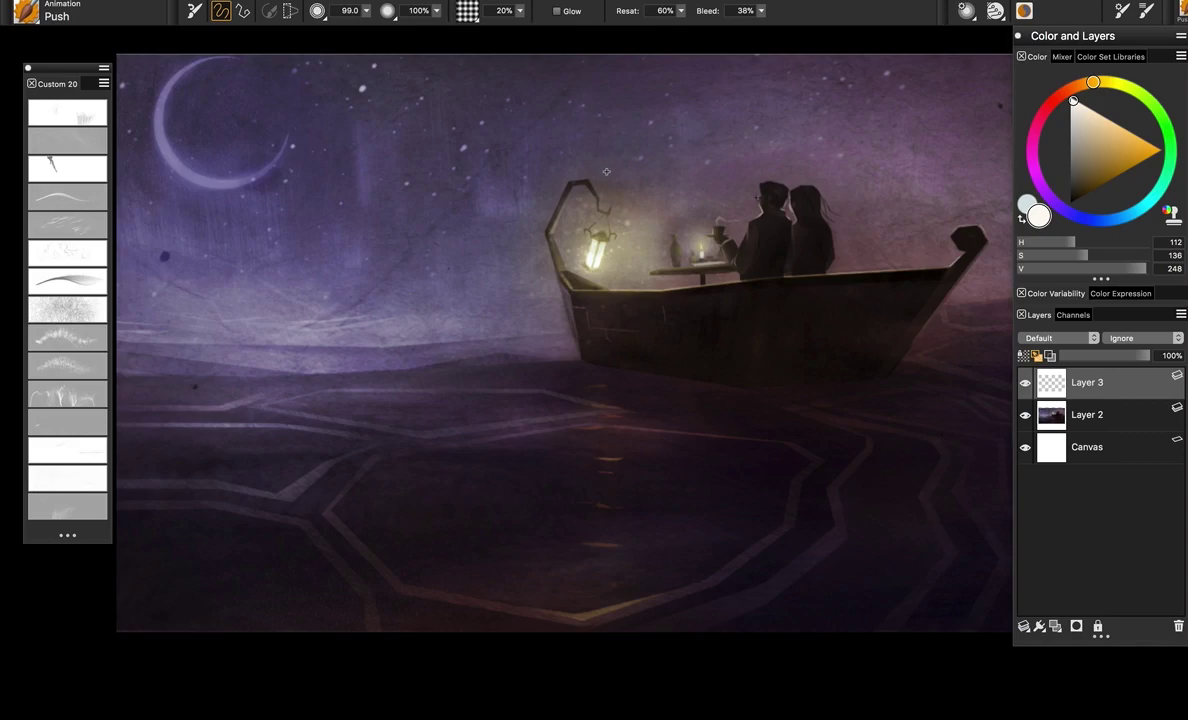
mouse_move(598, 172)
mouse_down()
mouse_move(571, 244)
mouse_move(520, 200)
mouse_move(672, 188)
mouse_up()
key(ctrl+z)
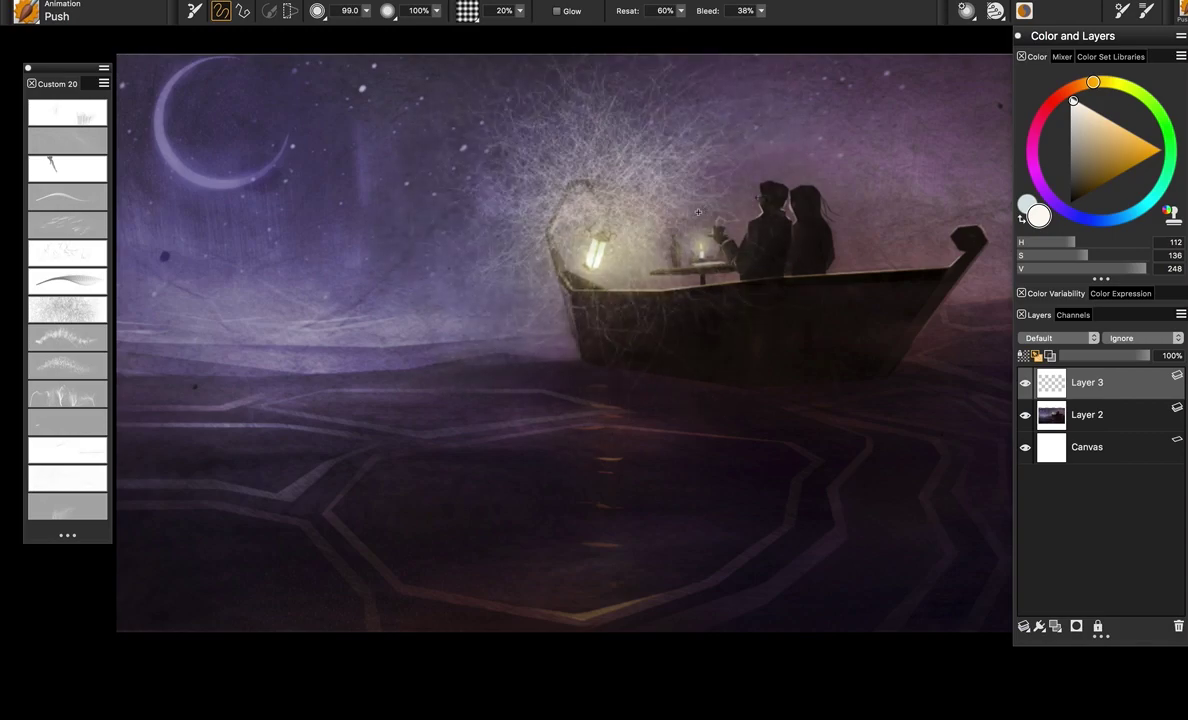
key(ctrl+z)
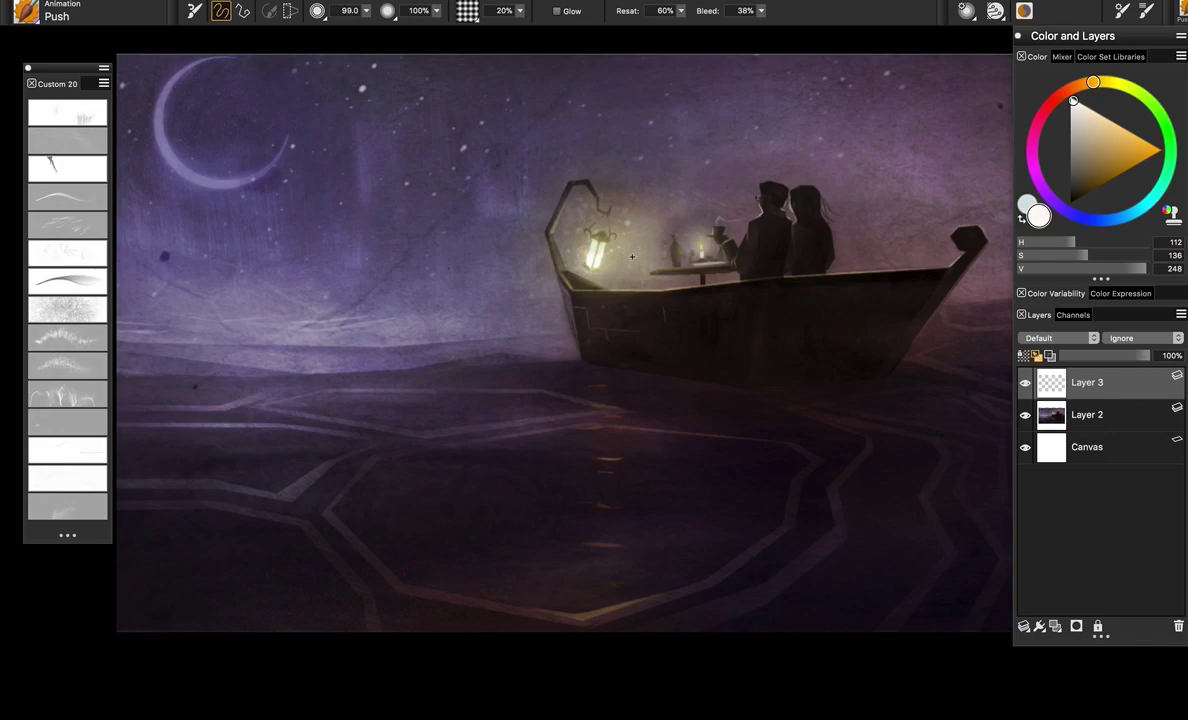
key(4)
drag(568, 160, 604, 203)
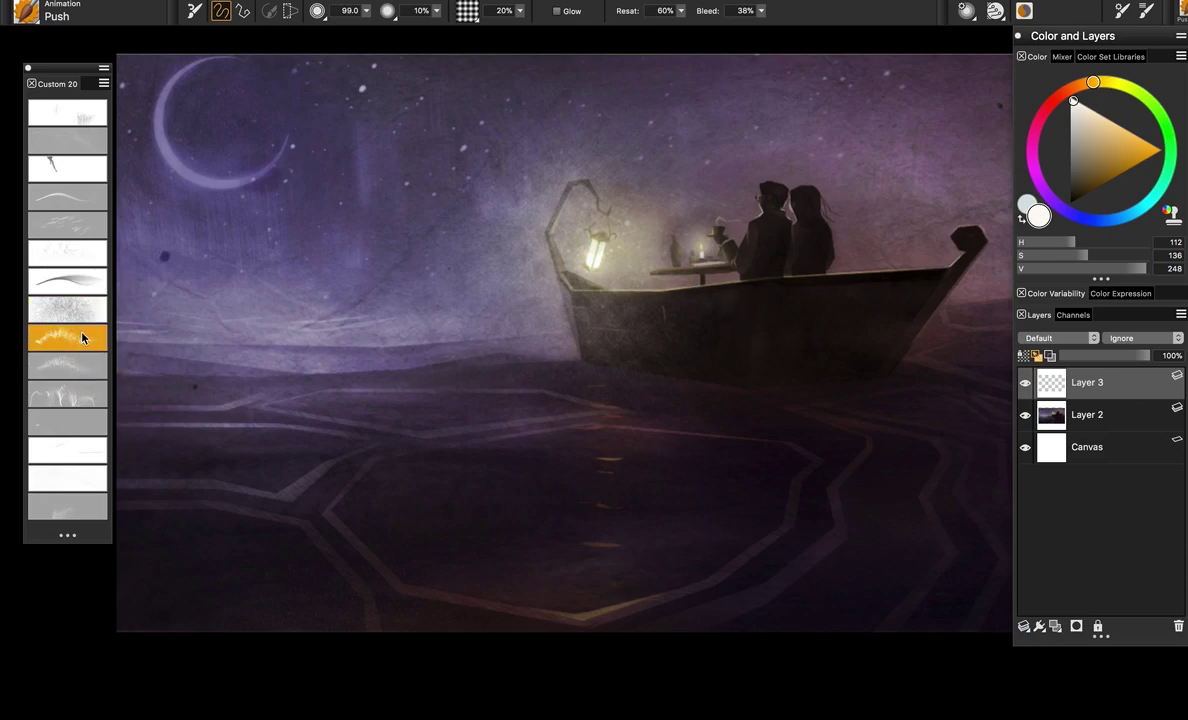
Remove the scribbles and hull lines, and choose the Spotlight brush with a saturated orange
click(80, 346)
drag(1094, 141, 1110, 140)
key(super+z)
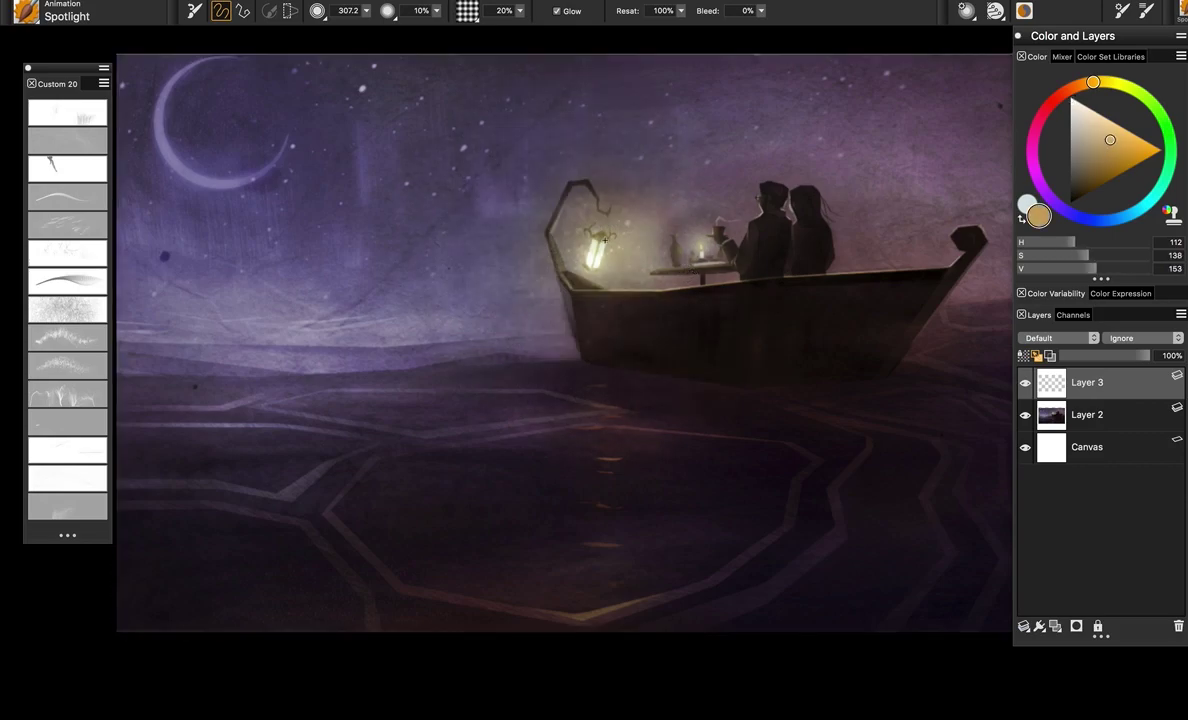
click(1134, 151)
drag(1136, 153, 1141, 150)
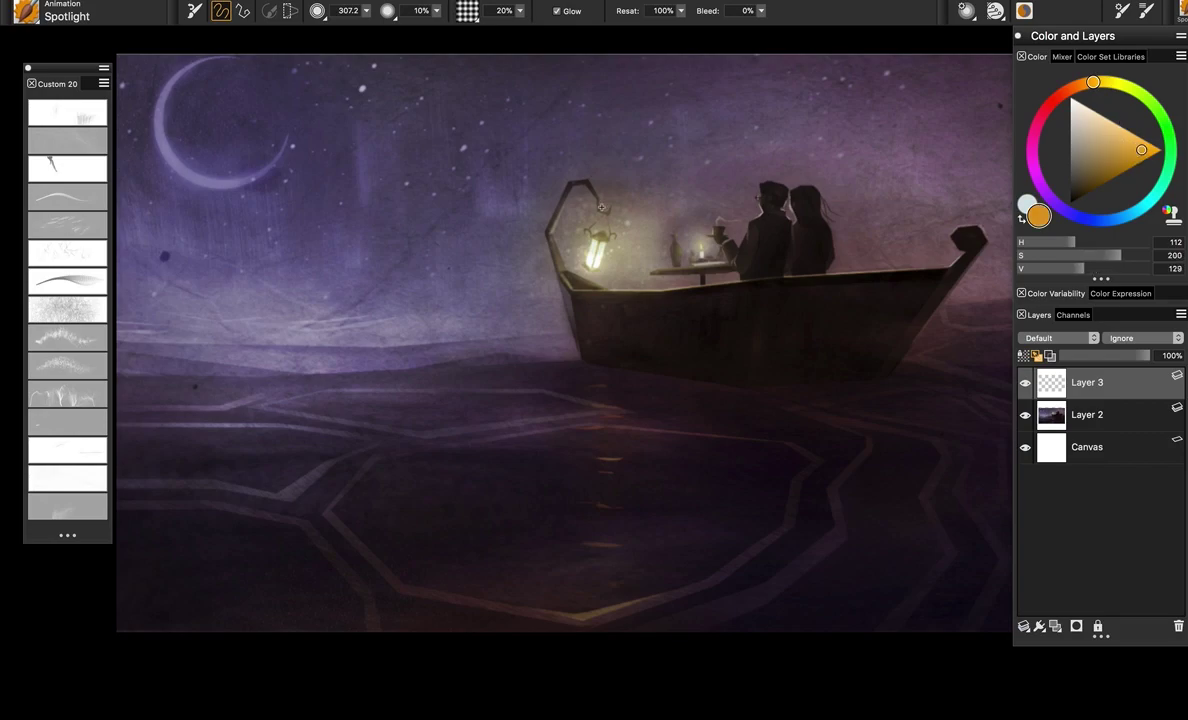
Paint a glowing yellow-orange flare on the lantern's hook and try Spotlight strokes in the sky beside the boat
drag(607, 219, 609, 217)
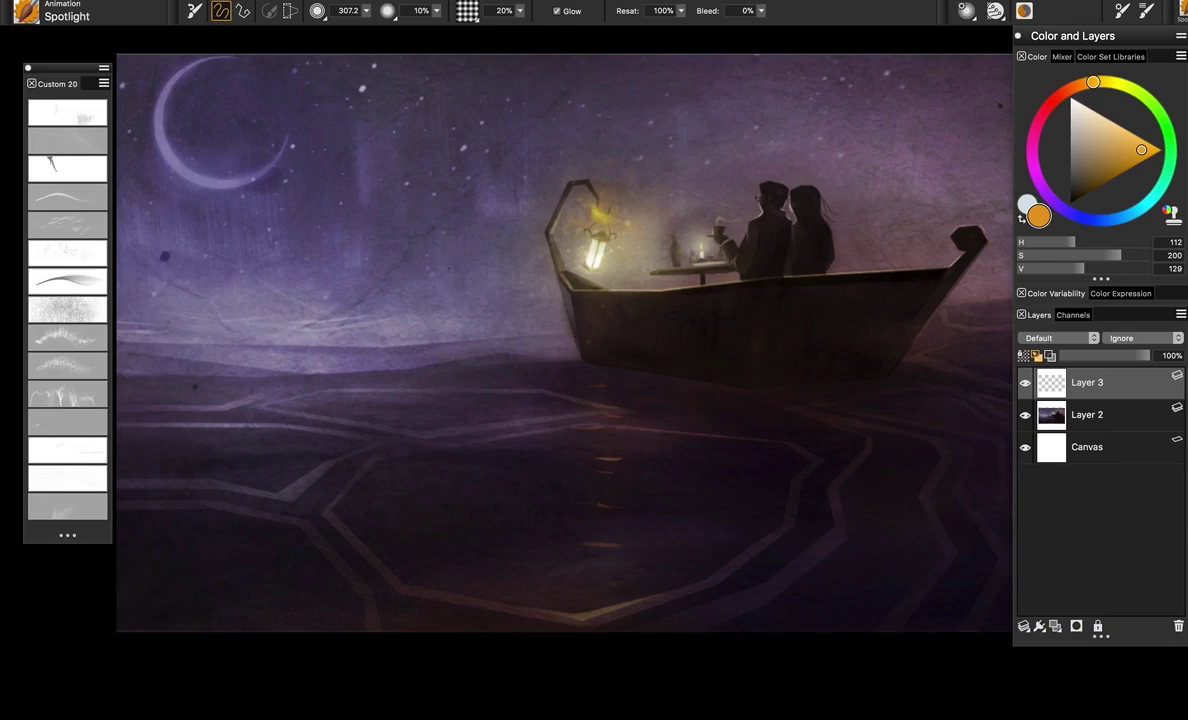
drag(418, 264, 459, 340)
drag(430, 281, 462, 346)
mouse_move(448, 292)
mouse_down()
mouse_move(438, 314)
mouse_move(455, 315)
mouse_move(468, 250)
mouse_move(470, 330)
mouse_move(475, 225)
mouse_move(468, 295)
mouse_move(480, 350)
mouse_move(515, 332)
mouse_up()
key(super+z)
key(ctrl+z)
Spread glowing flame strokes around the lantern and above the table at size 83, and give the brush a speckled paper texture
mouse_move(586, 202)
mouse_down()
mouse_move(649, 195)
mouse_move(615, 239)
mouse_move(585, 150)
mouse_move(592, 205)
mouse_move(572, 243)
mouse_up()
drag(666, 189, 687, 203)
click(467, 10)
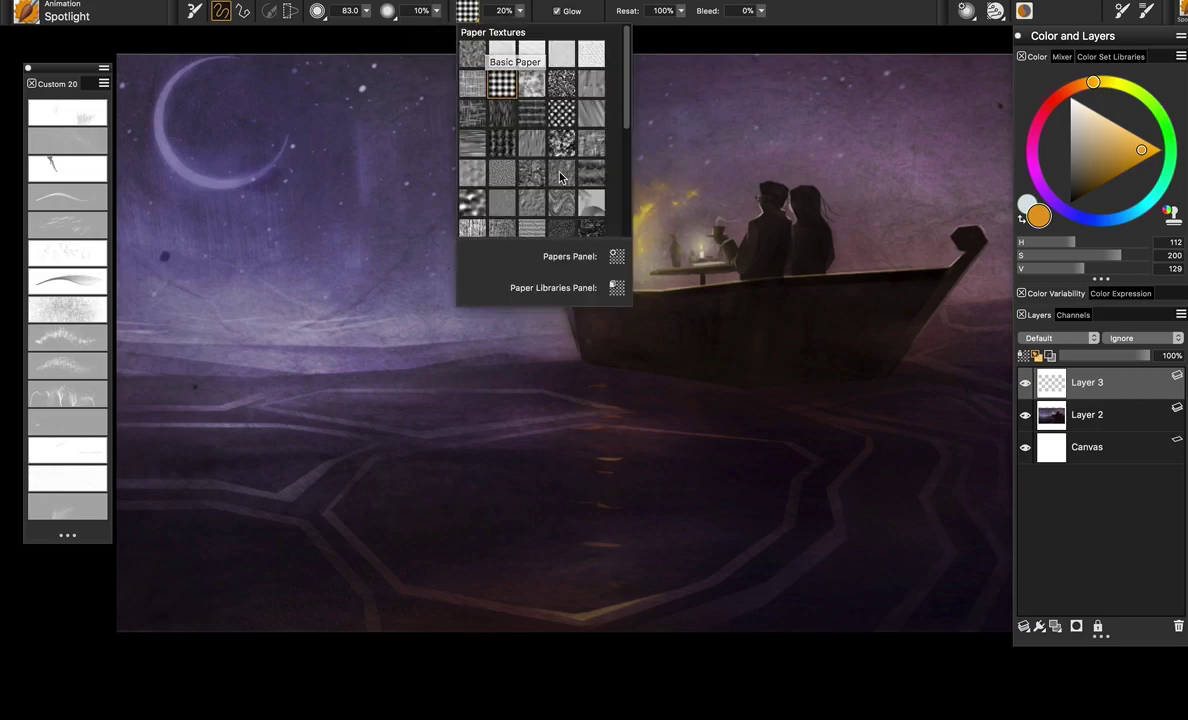
click(531, 85)
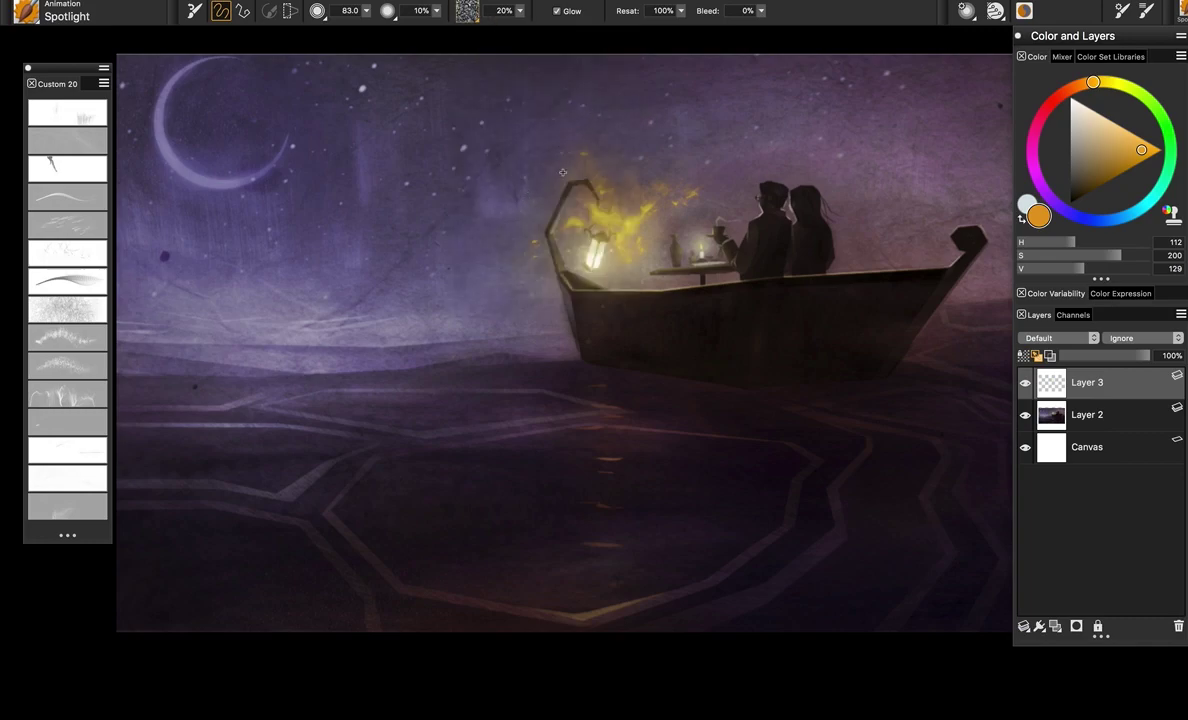
Remove the last flare strokes, switch the Spotlight brush to another paper texture, and paint a textured yellow flare in the sky above the lantern
mouse_move(562, 170)
mouse_down()
mouse_move(600, 130)
mouse_move(615, 150)
mouse_move(660, 160)
mouse_move(788, 127)
mouse_up()
key(super+z)
key(super+z)
click(467, 12)
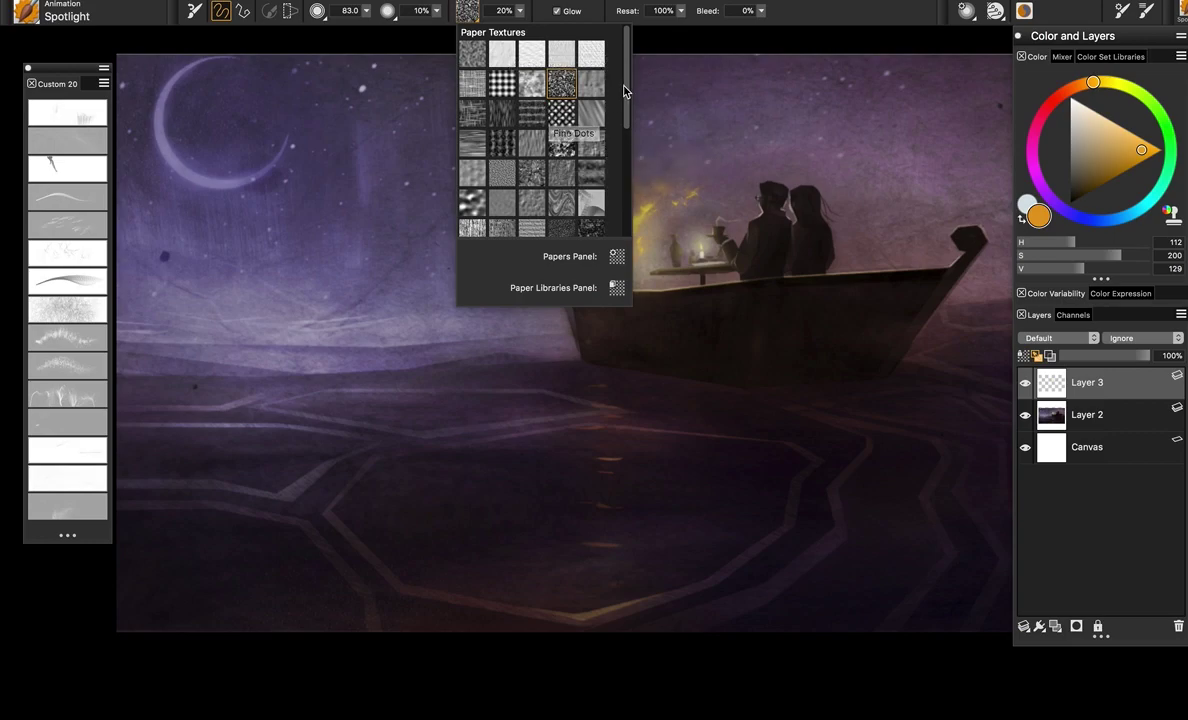
scroll(623, 91, down, 3)
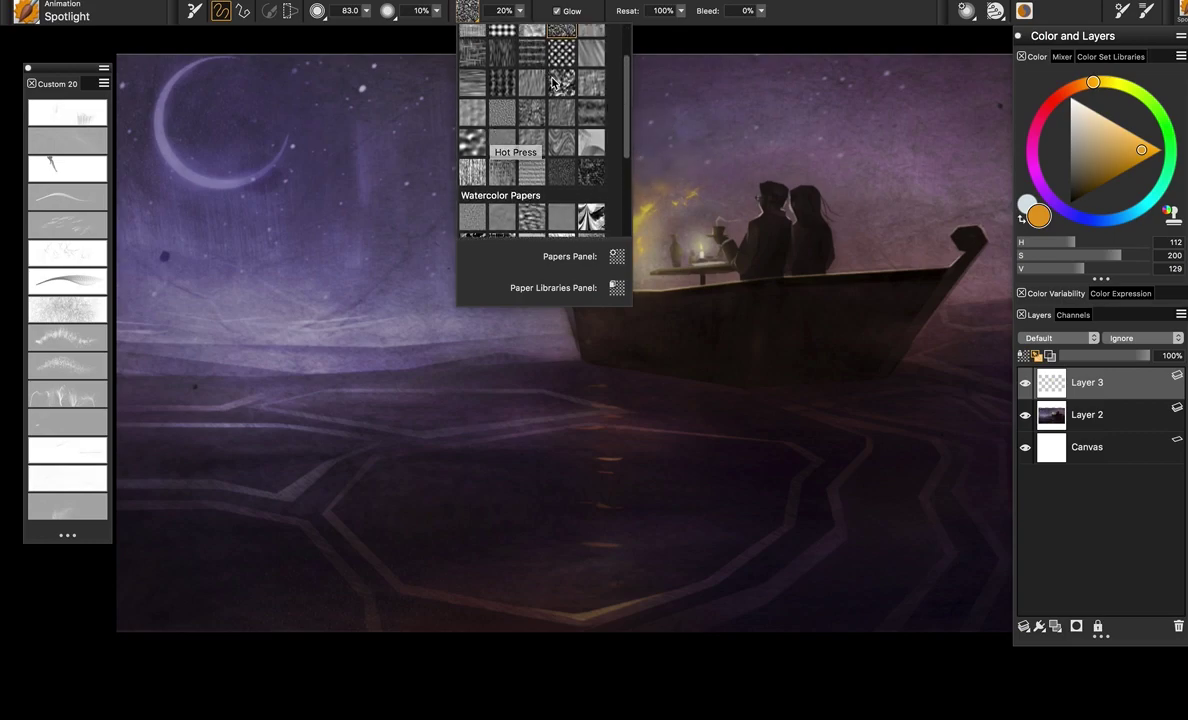
click(517, 75)
mouse_move(525, 162)
mouse_down()
mouse_move(536, 141)
mouse_move(592, 131)
mouse_up()
key(super+z)
mouse_move(466, 139)
mouse_down()
mouse_move(506, 146)
mouse_move(465, 150)
mouse_move(488, 180)
mouse_move(575, 142)
mouse_move(529, 168)
mouse_move(562, 119)
mouse_move(653, 110)
mouse_up()
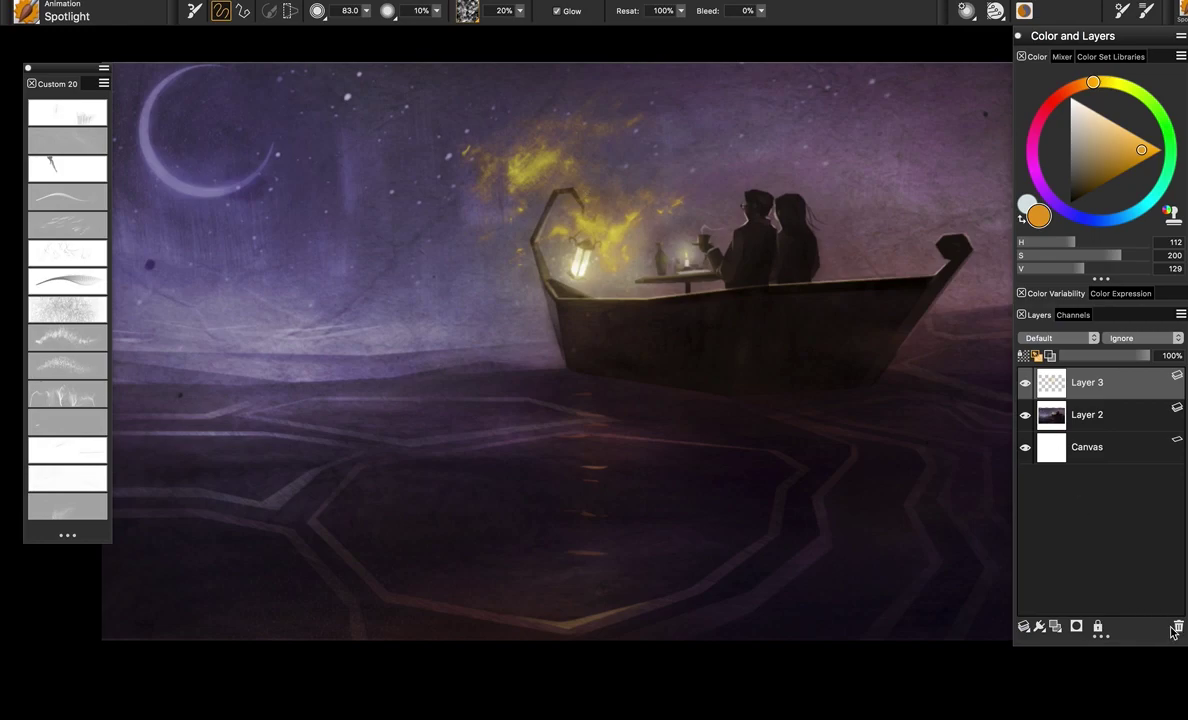
Replace the flare layer with a new empty layer, and choose the Sprite brush with a saturated cyan
click(1177, 627)
click(1024, 626)
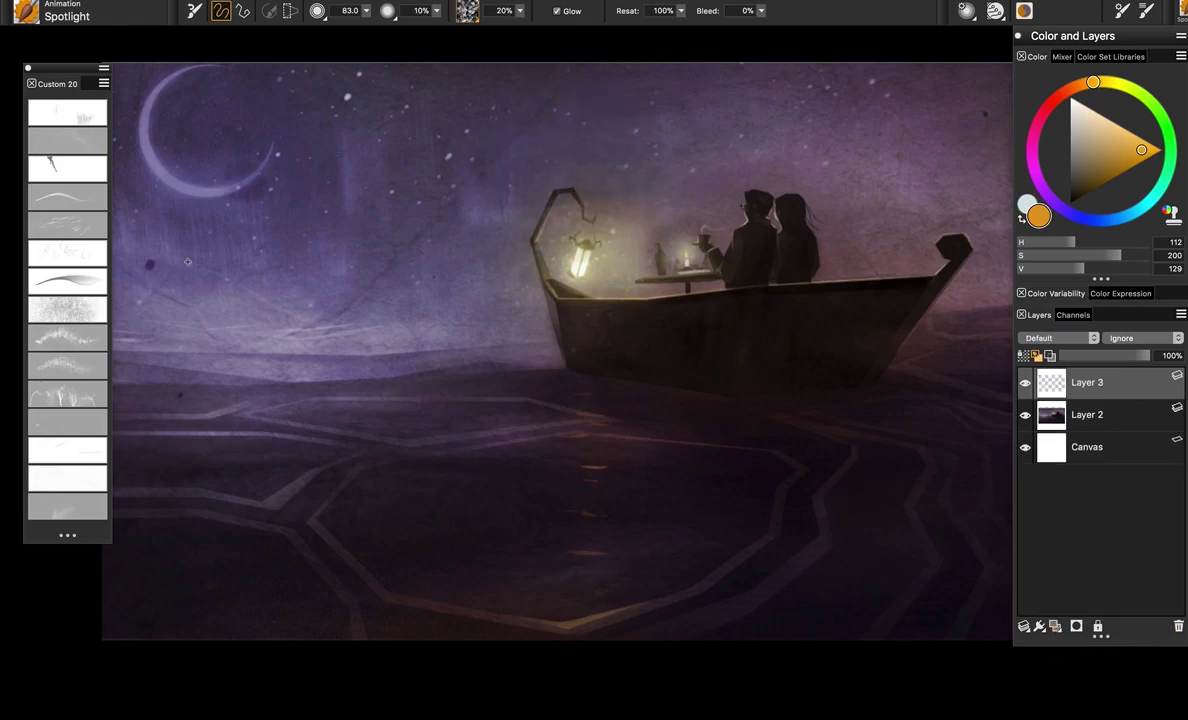
click(90, 368)
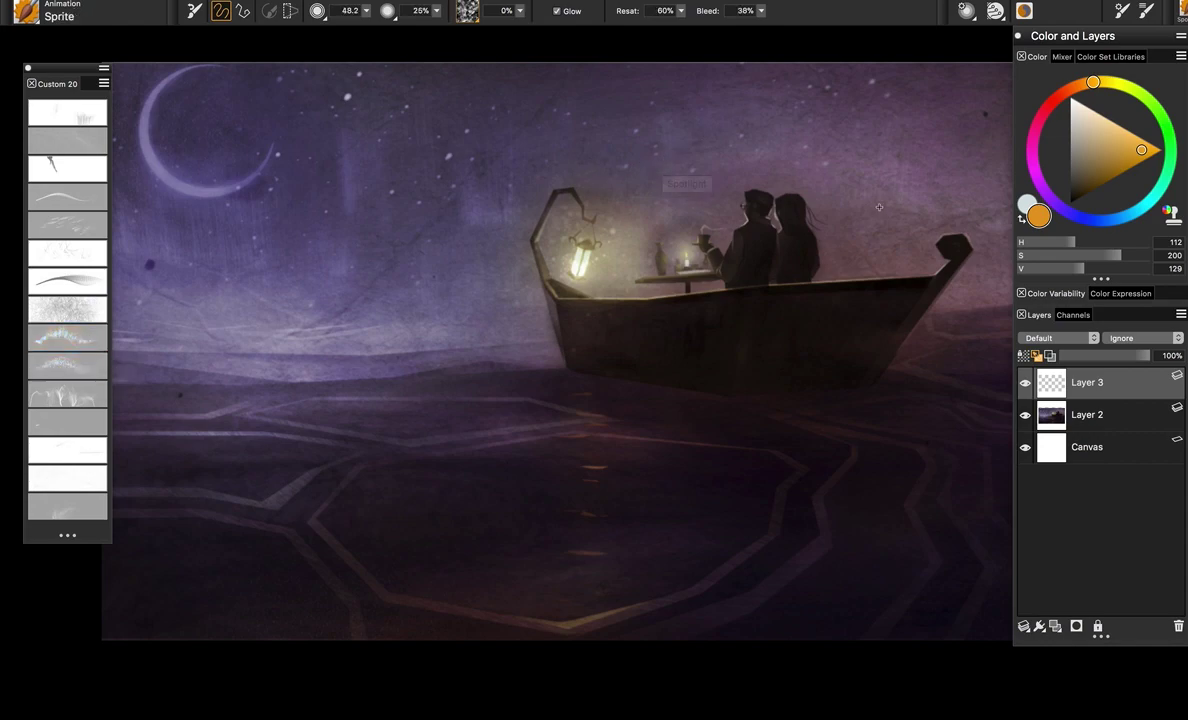
drag(860, 220, 809, 222)
click(1143, 206)
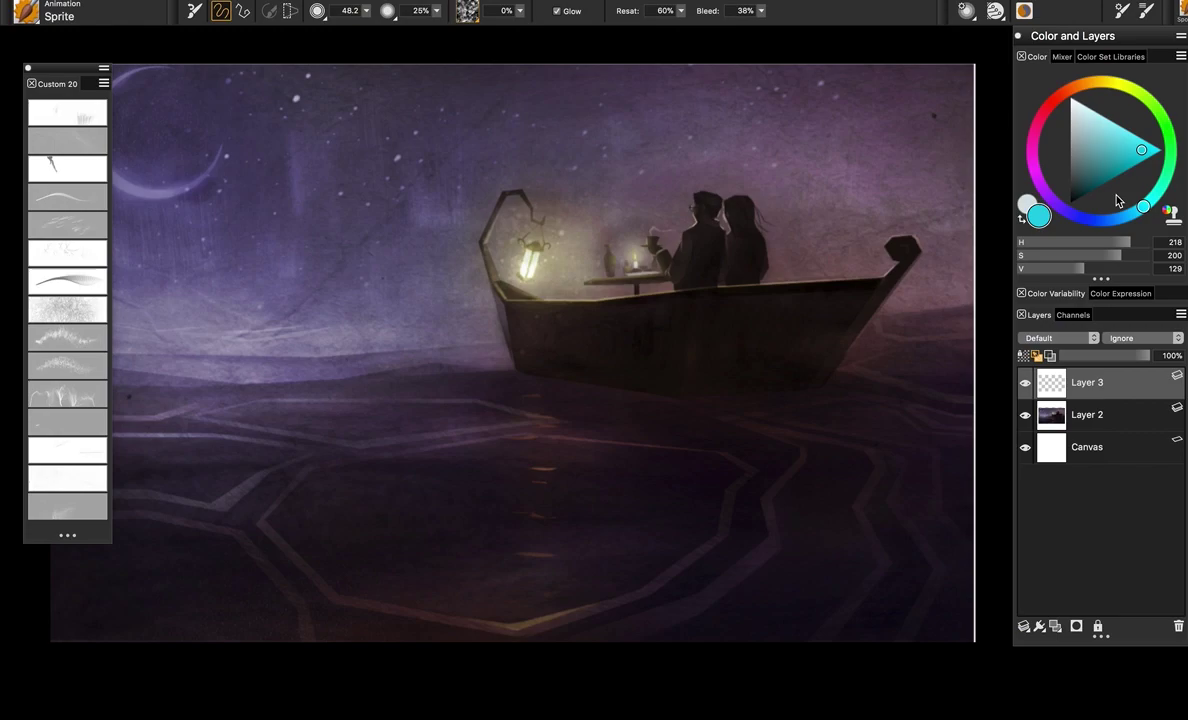
Dab glowing cyan sprites of varying sizes in the sky above and beside the couple, removing unwanted first attempts
drag(862, 170, 866, 167)
key(super+z)
click(819, 148)
click(840, 215)
key(super+z)
key(super+z)
click(827, 197)
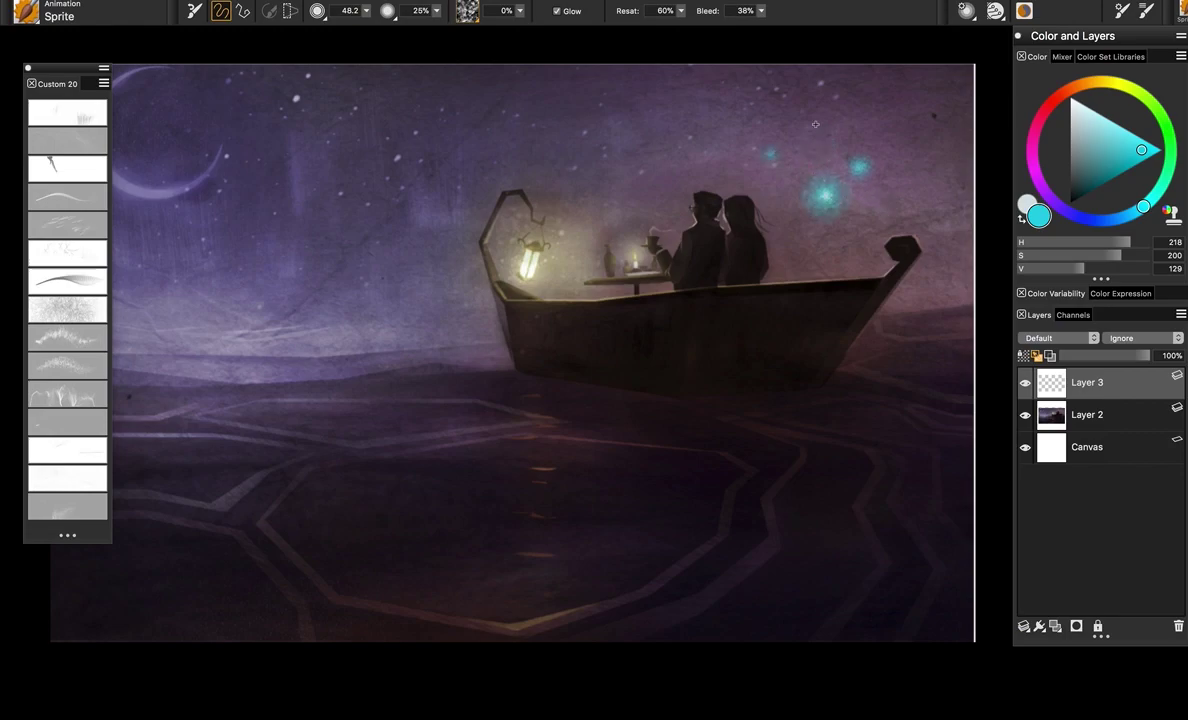
click(717, 134)
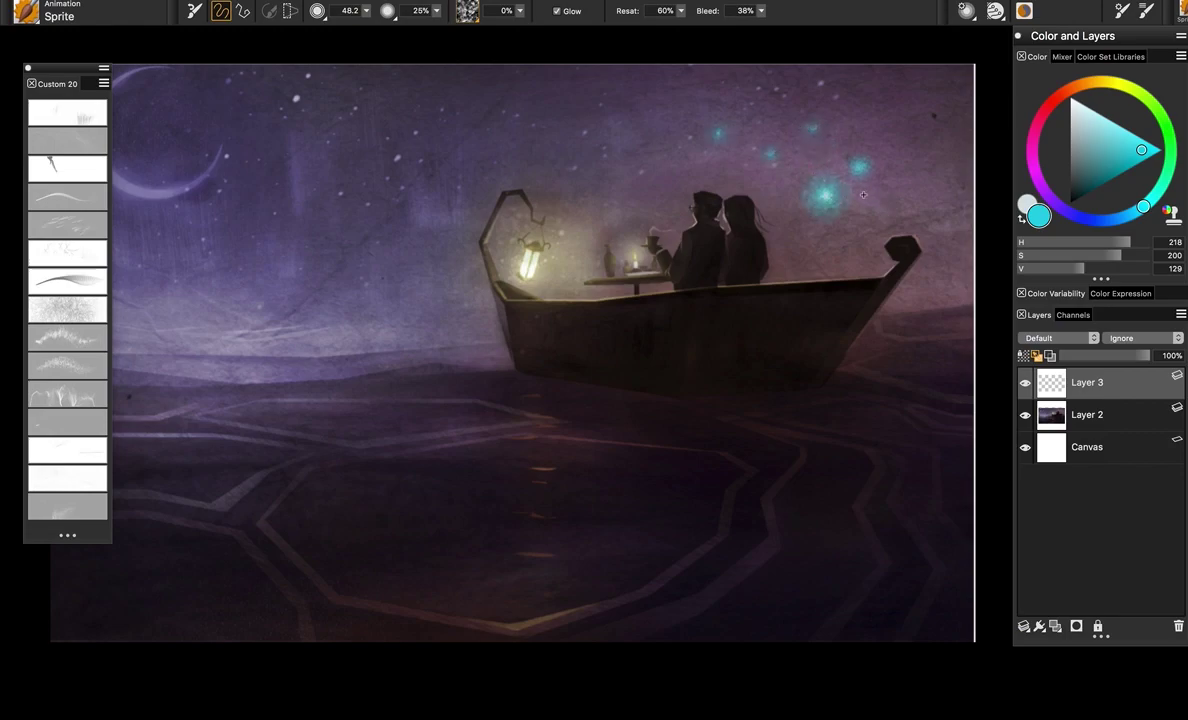
click(919, 191)
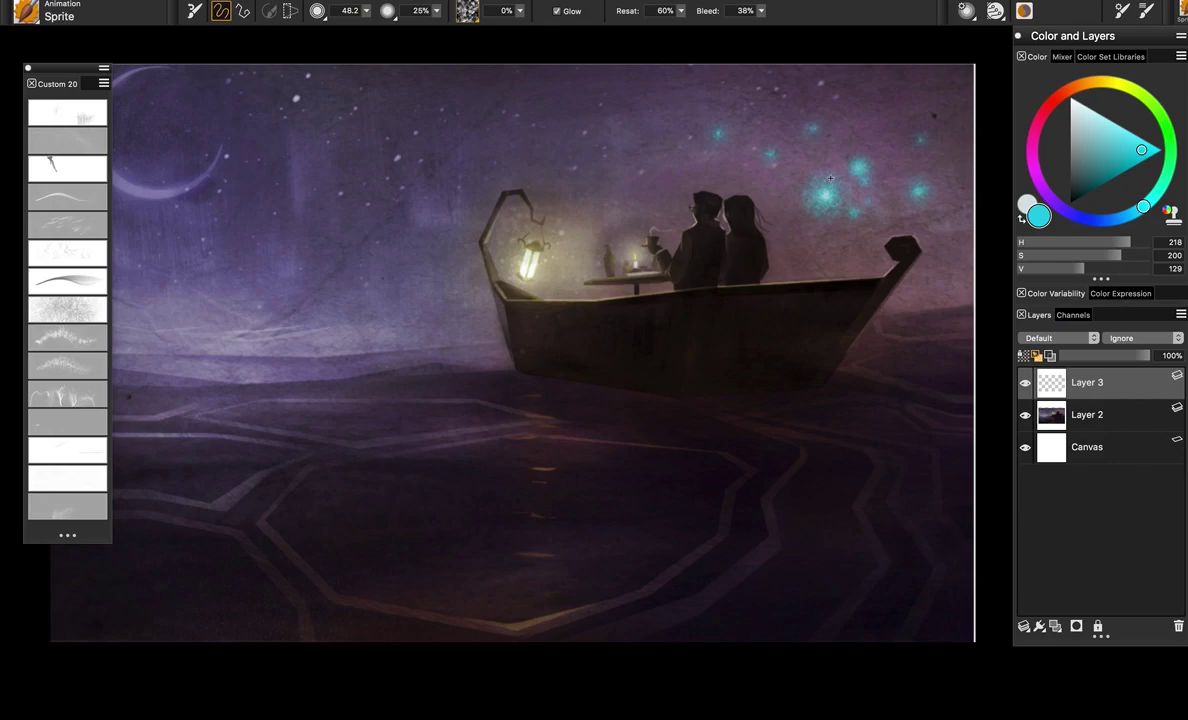
click(811, 129)
Change the Sprite colour to a saturated orange and add a warm glow over the candle and the lantern
click(636, 257)
key(super+z)
click(1077, 87)
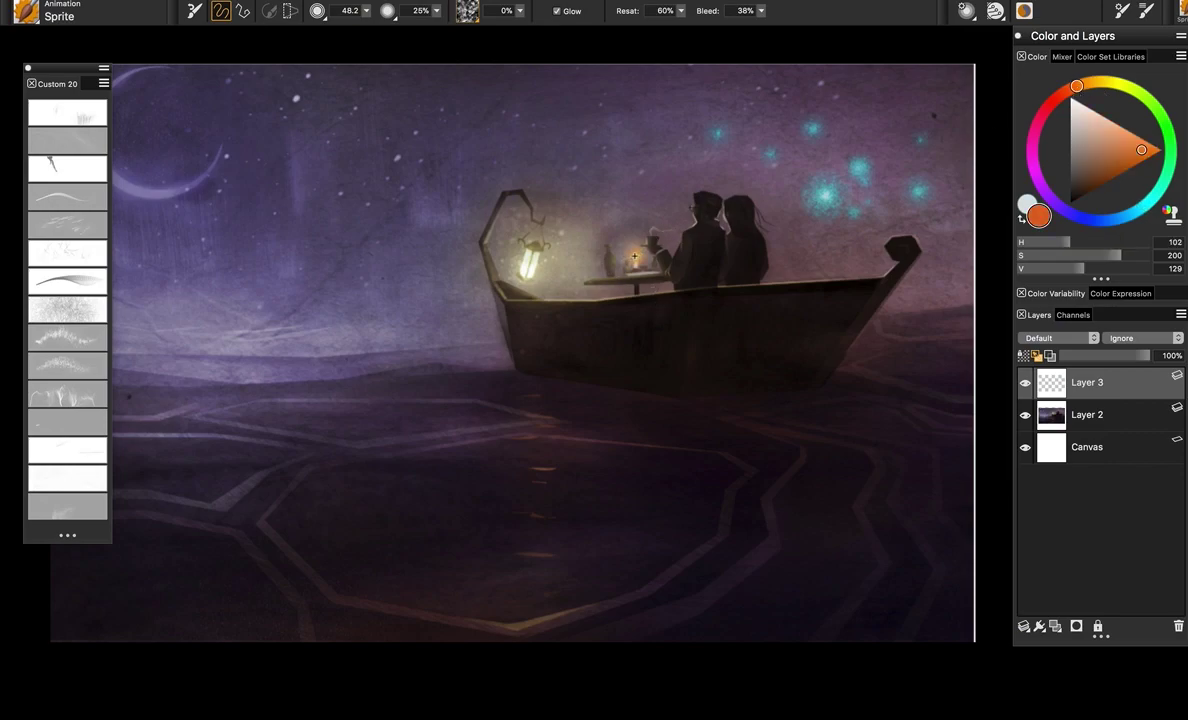
drag(531, 275, 530, 264)
Switch the colour to turquoise green and add more small sprites around the edges of the cyan cluster
click(1157, 190)
click(903, 147)
click(854, 97)
click(689, 115)
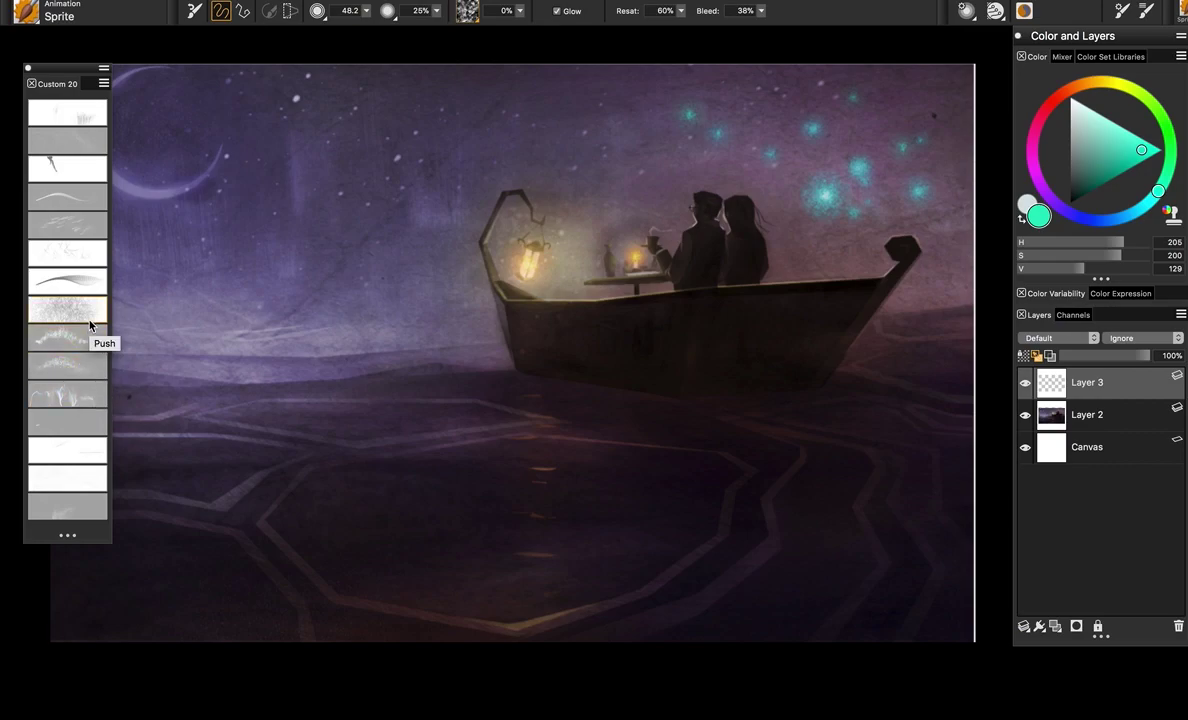
Choose the Storm brush with a saturated light blue, add a new layer, and delete the layer holding the sprites
click(80, 392)
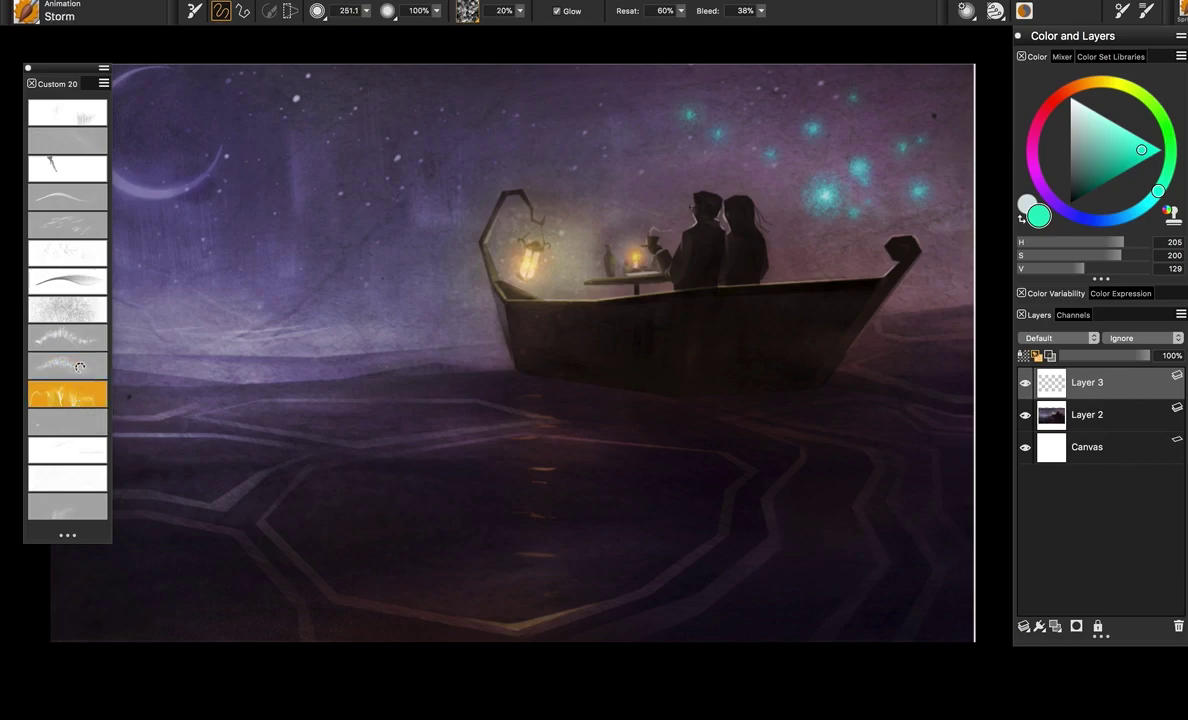
click(1054, 627)
click(1040, 414)
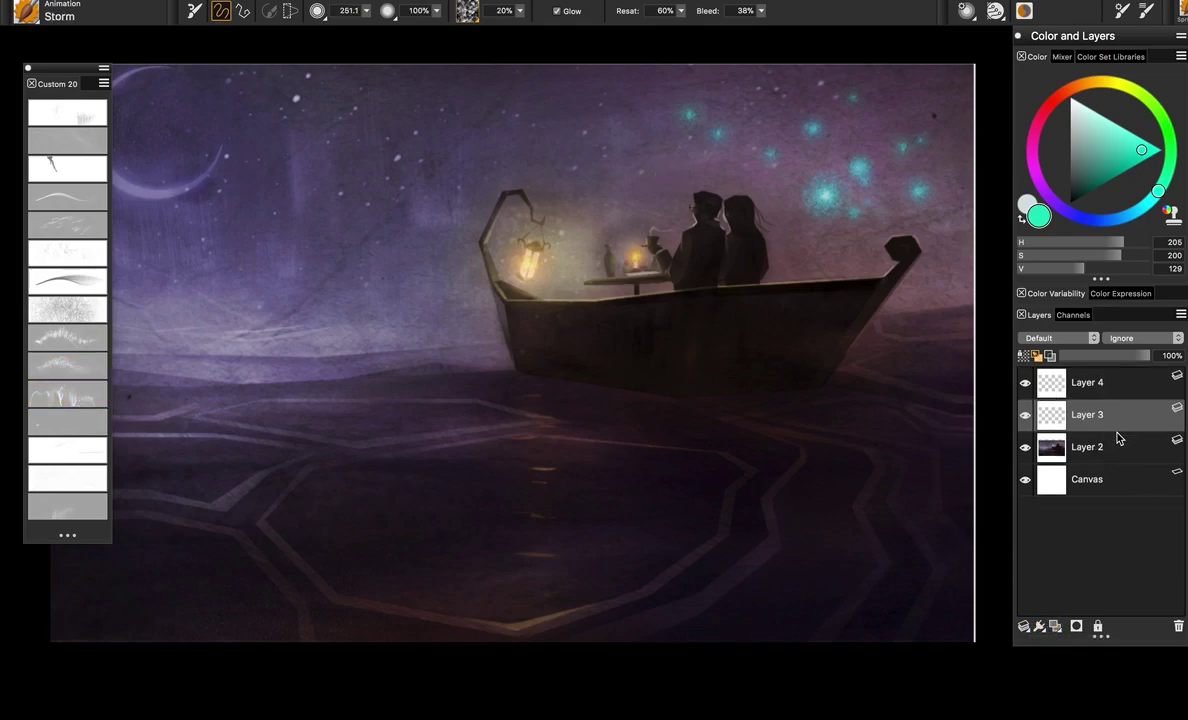
click(1178, 626)
click(1080, 385)
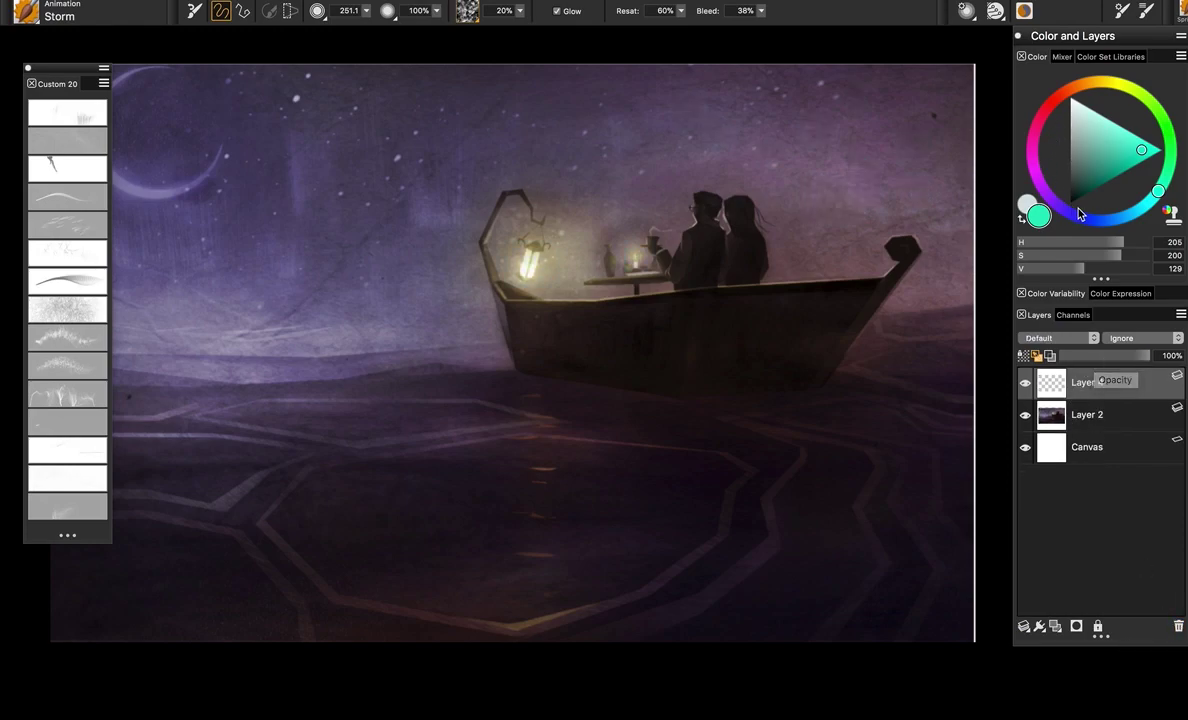
click(1130, 215)
Try light blue Storm strokes at 100% opacity in the sky beside the couple
drag(626, 264, 688, 262)
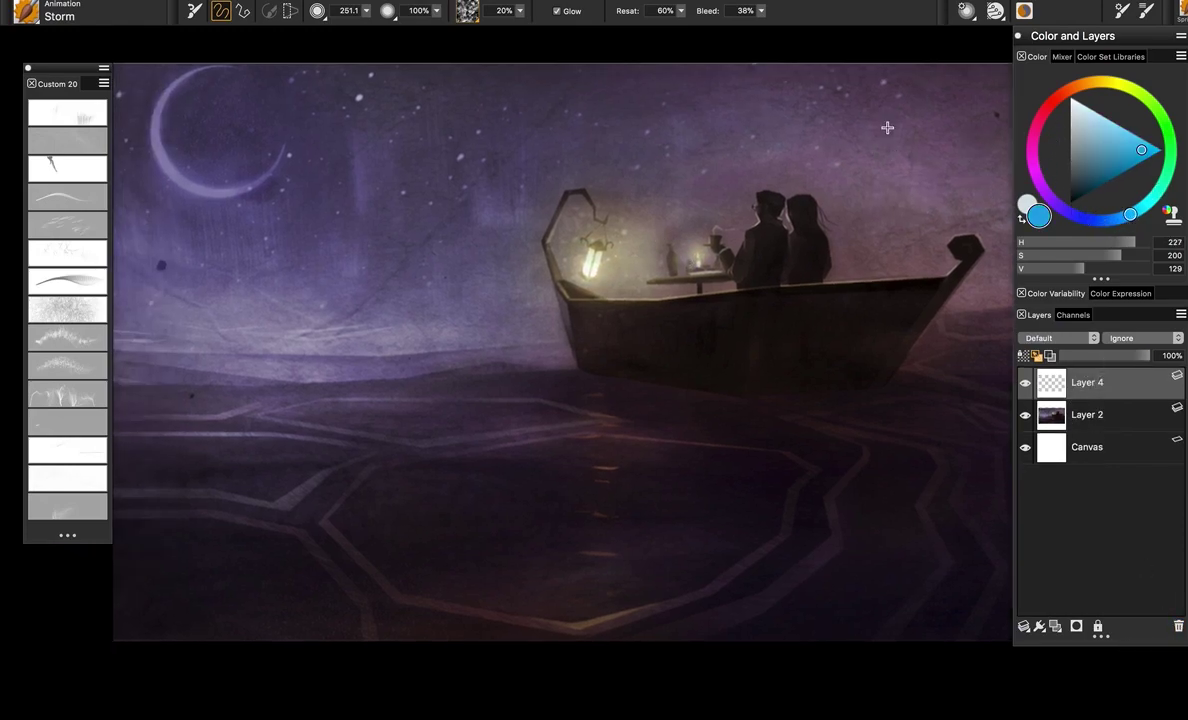
drag(888, 111, 950, 300)
drag(904, 162, 898, 268)
key(super+z)
mouse_move(912, 112)
mouse_down()
mouse_move(900, 178)
mouse_move(886, 153)
mouse_move(856, 191)
mouse_up()
key(super+z)
Lower the Storm brush opacity to 40% and paint blue lightning in the sky above the boat's stern
key(1)
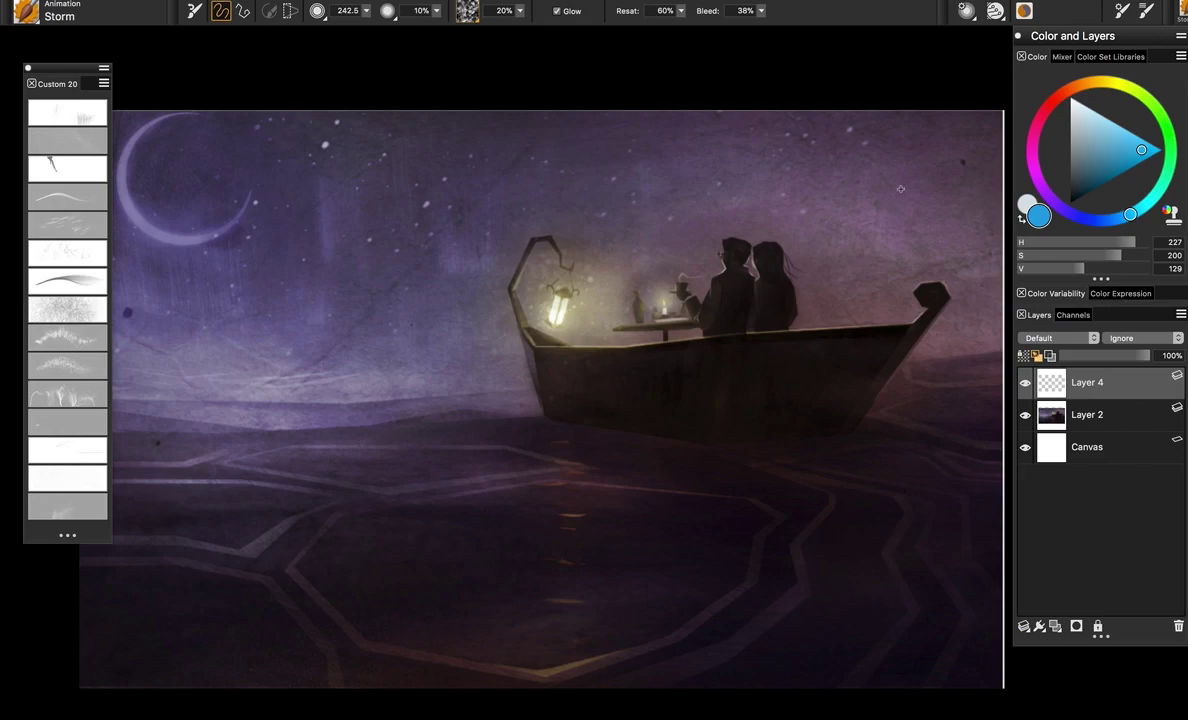
key(4)
drag(838, 107, 896, 178)
key(super+z)
drag(886, 130, 893, 149)
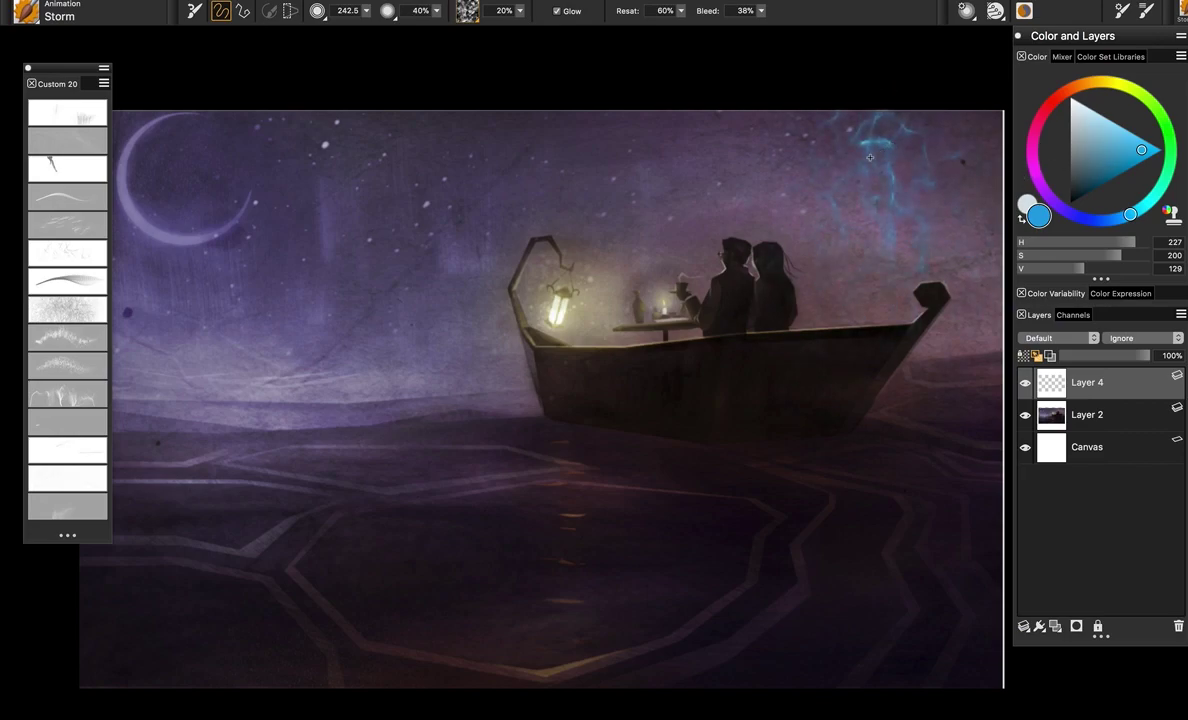
Reduce the Storm brush size to 160 and paint a smaller patch of lightning in the sky near the lantern's hook
key(bracketleft)
key(bracketleft)
key(bracketleft)
drag(447, 134, 457, 193)
key(super+z)
drag(442, 124, 481, 250)
mouse_move(480, 172)
mouse_down()
mouse_move(481, 184)
mouse_move(481, 172)
mouse_up()
key(super+z)
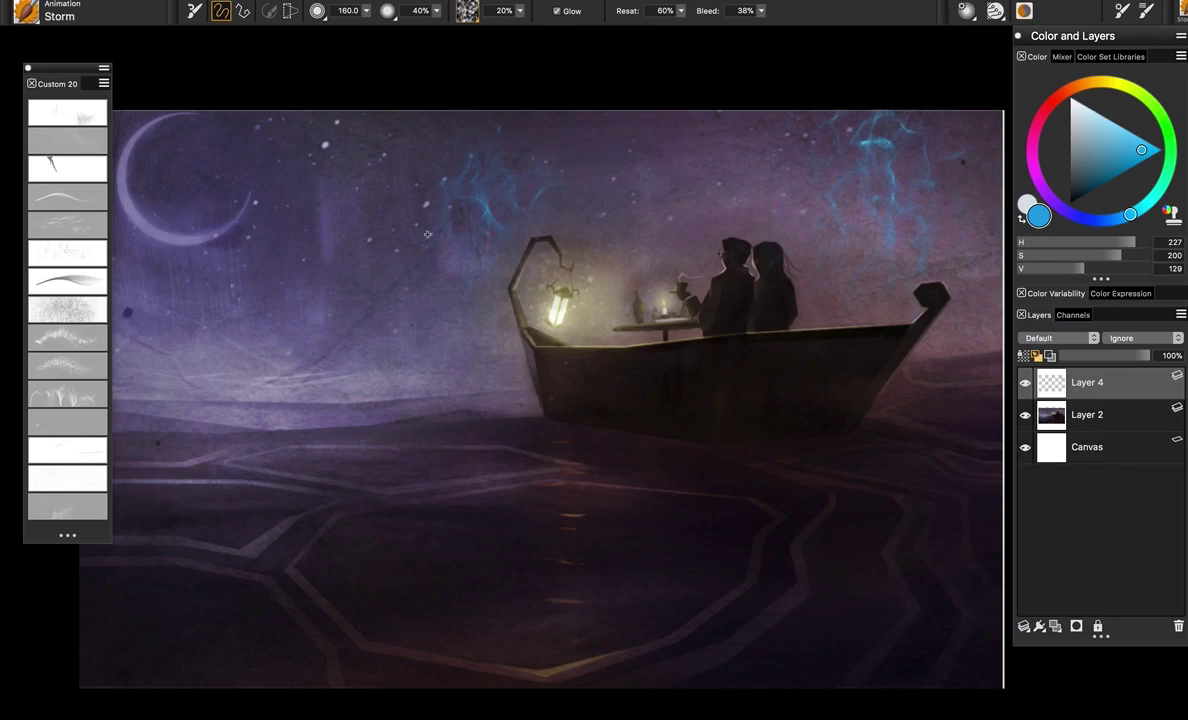
Add thin blue lightning strands in the sky beside the crescent moon
drag(416, 240, 391, 256)
key(super+z)
drag(305, 188, 309, 222)
drag(328, 303, 363, 316)
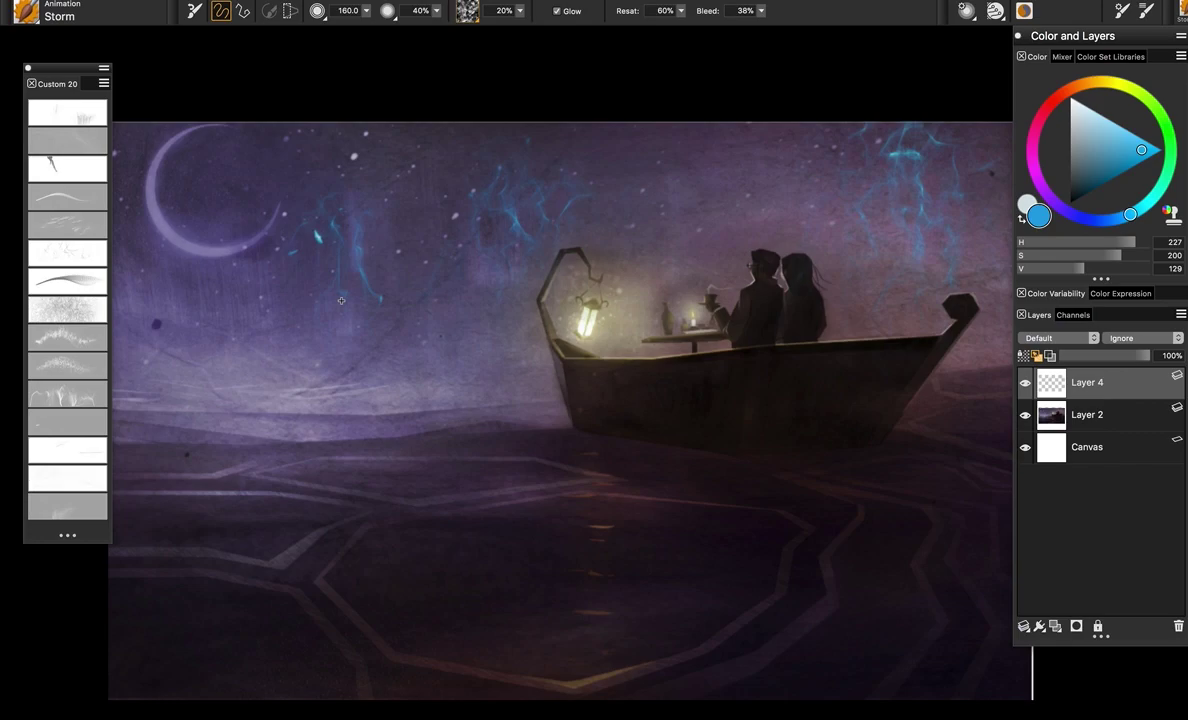
Choose the Streamer brush and replace the lightning layer with a new empty layer
click(75, 407)
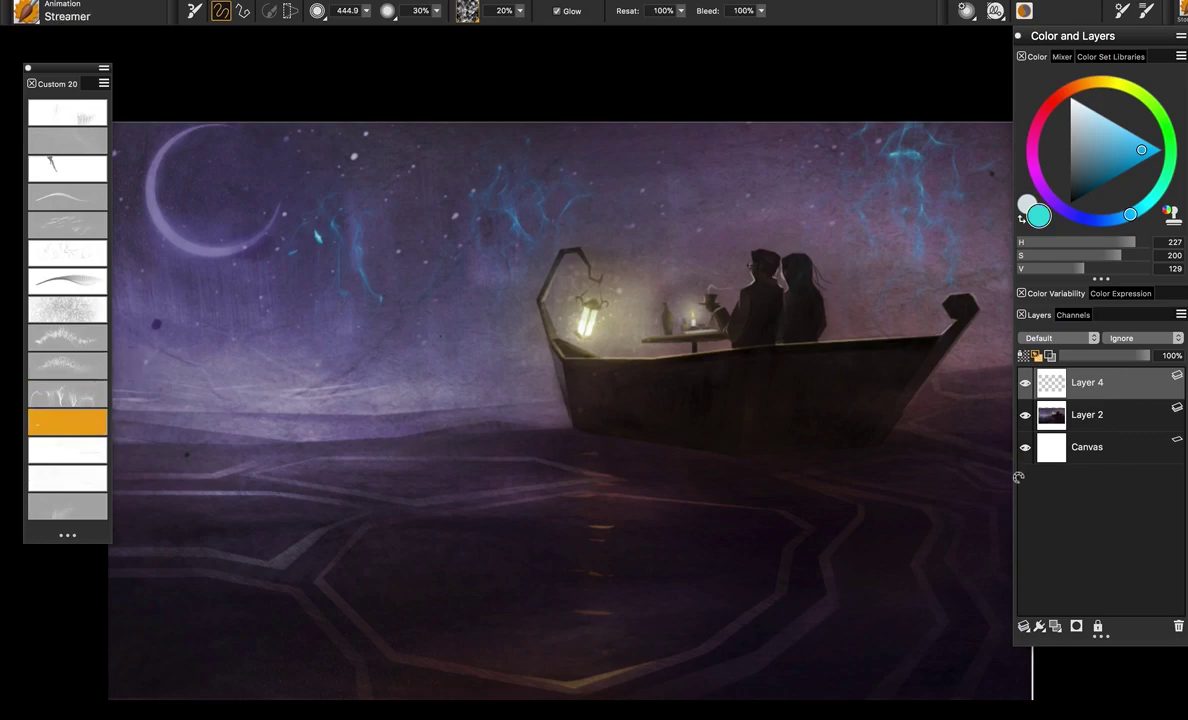
click(1178, 626)
key(super+shift+n)
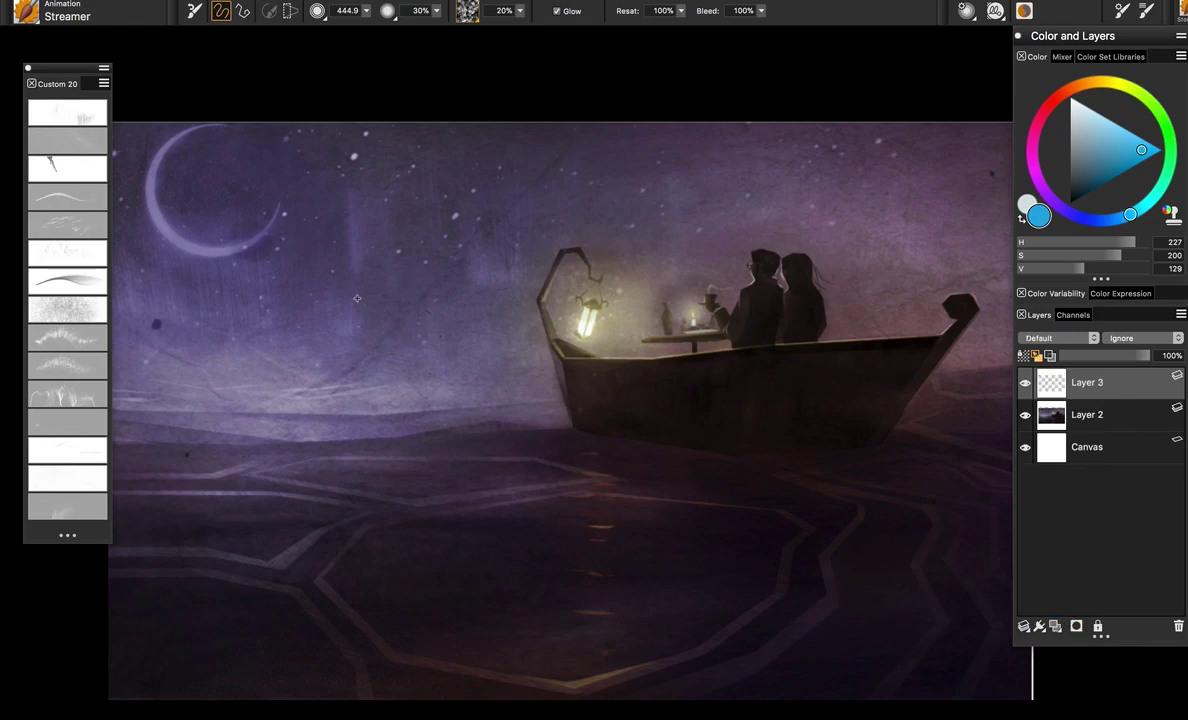
Try long sweeping Streamer strokes across the sky and over the water beside the boat
key(super+z)
drag(350, 297, 551, 405)
key(super+z)
drag(447, 387, 505, 463)
key(super+z)
drag(872, 400, 782, 385)
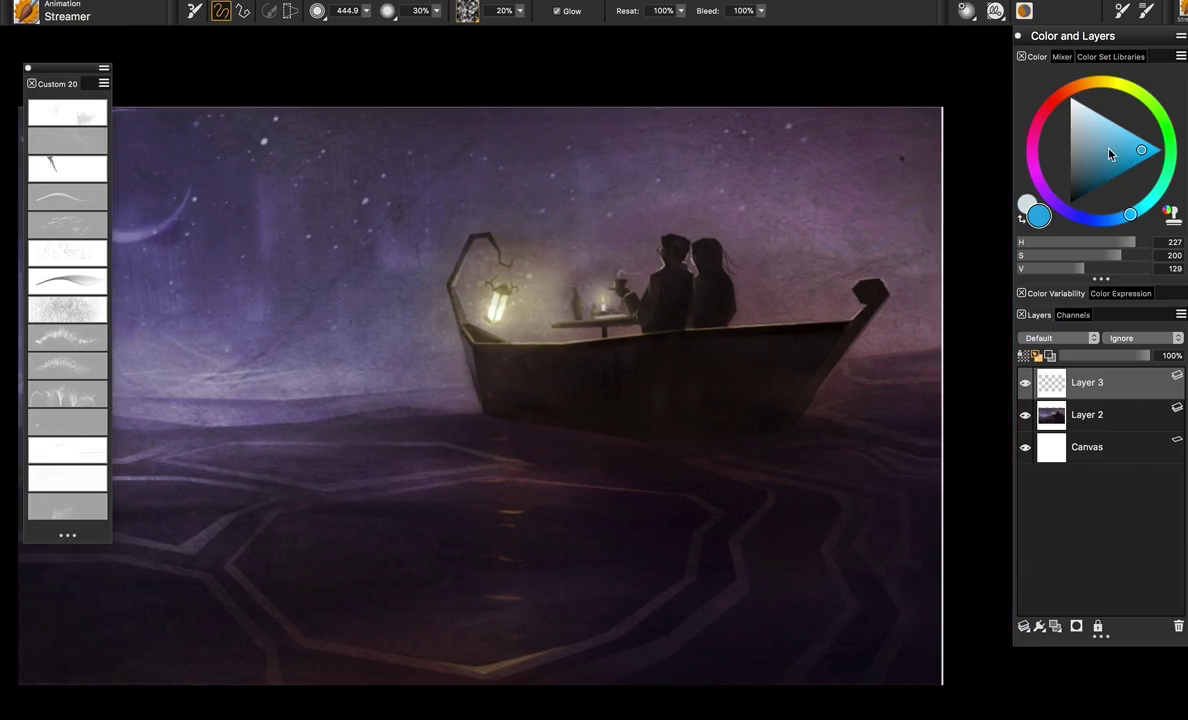
mouse_move(971, 185)
mouse_down()
mouse_move(836, 223)
mouse_move(735, 201)
mouse_move(717, 152)
mouse_move(700, 165)
mouse_up()
key(super+z)
Try cyan and violet-blue Streamer scribbles in the sky above the couple, and undo them
mouse_move(766, 218)
mouse_down()
mouse_move(769, 163)
mouse_move(736, 197)
mouse_move(801, 168)
mouse_move(803, 211)
mouse_up()
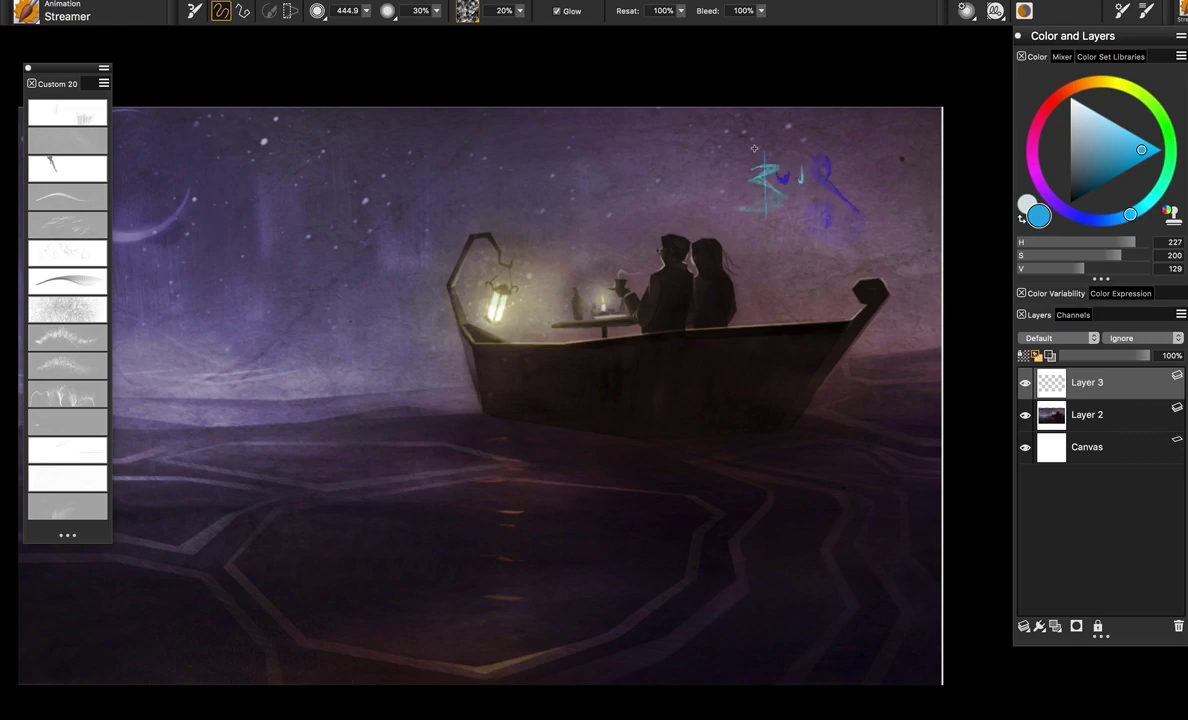
key(ctrl+z)
key(ctrl+z)
key(ctrl+z)
key(ctrl+z)
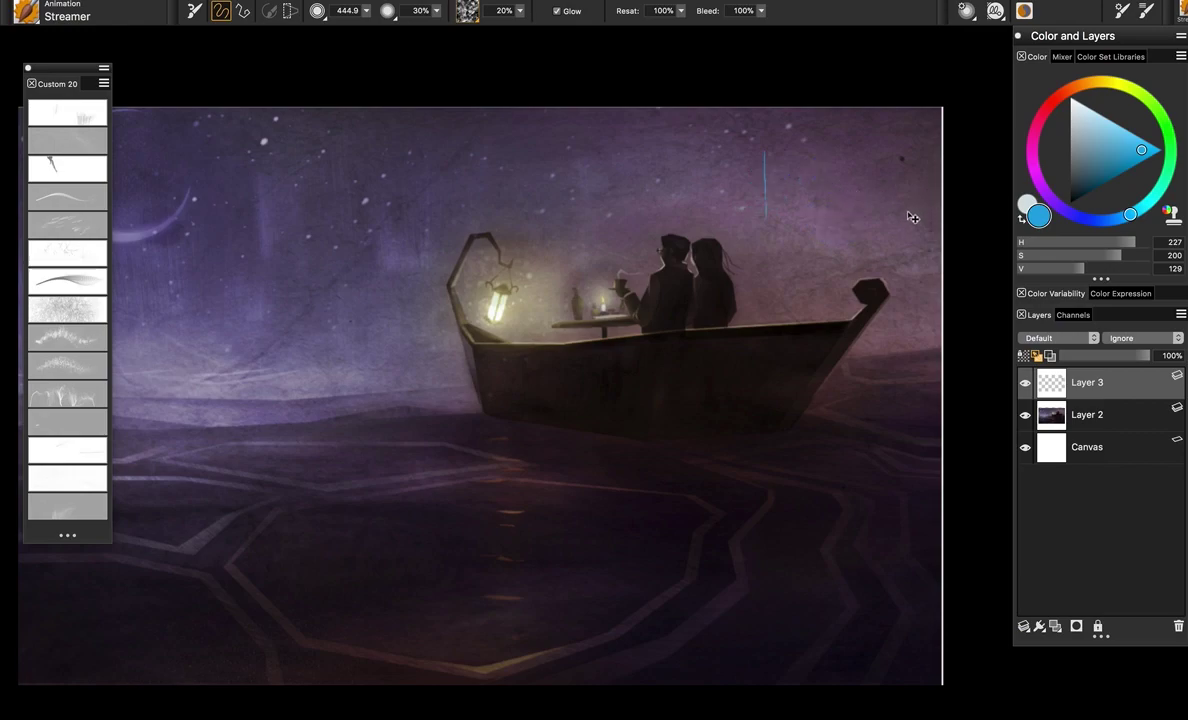
key(ctrl+z)
Try more Streamer strokes around the boat and undo them all
mouse_move(940, 190)
mouse_down()
mouse_move(860, 182)
mouse_move(780, 240)
mouse_move(760, 225)
mouse_move(765, 238)
mouse_move(824, 243)
mouse_move(792, 295)
mouse_move(760, 280)
mouse_move(715, 285)
mouse_move(712, 313)
mouse_move(645, 270)
mouse_move(615, 228)
mouse_move(604, 268)
mouse_up()
key(ctrl+z)
key(ctrl+z)
key(ctrl+z)
key(ctrl+z)
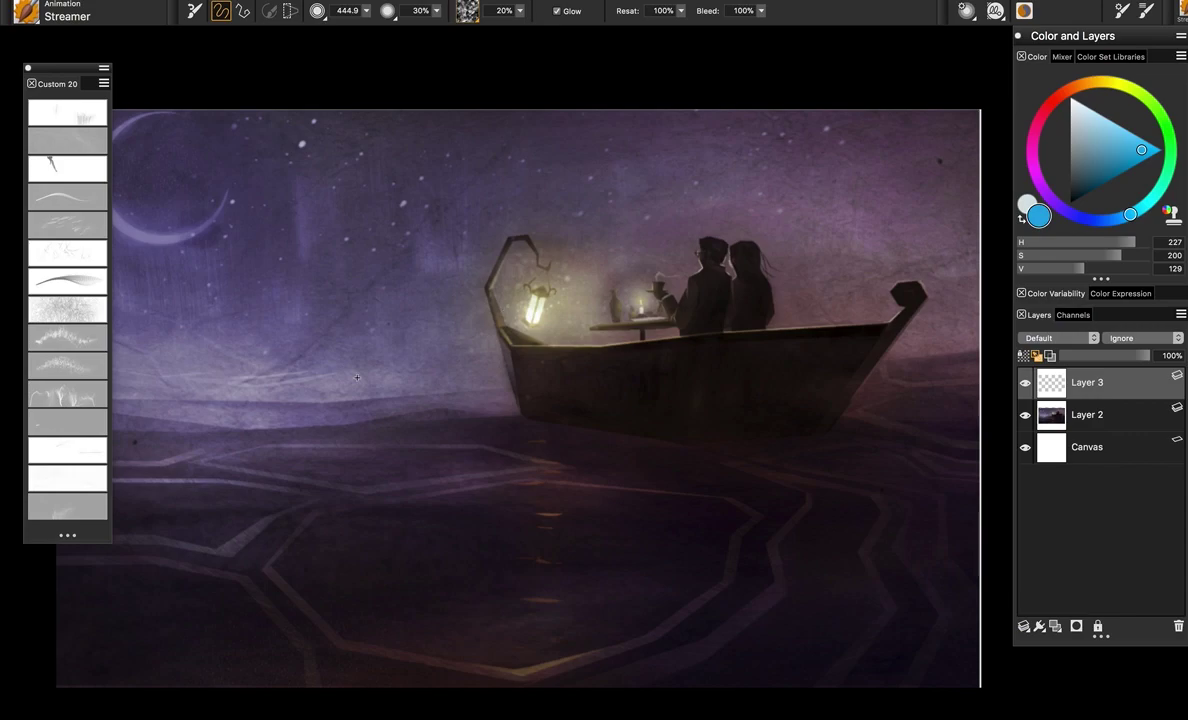
Choose the Twinkle brush with a pale yellow sampled from the lantern, and stamp a wide burst of light rays on the lantern
click(82, 428)
click(72, 452)
alt+click(541, 302)
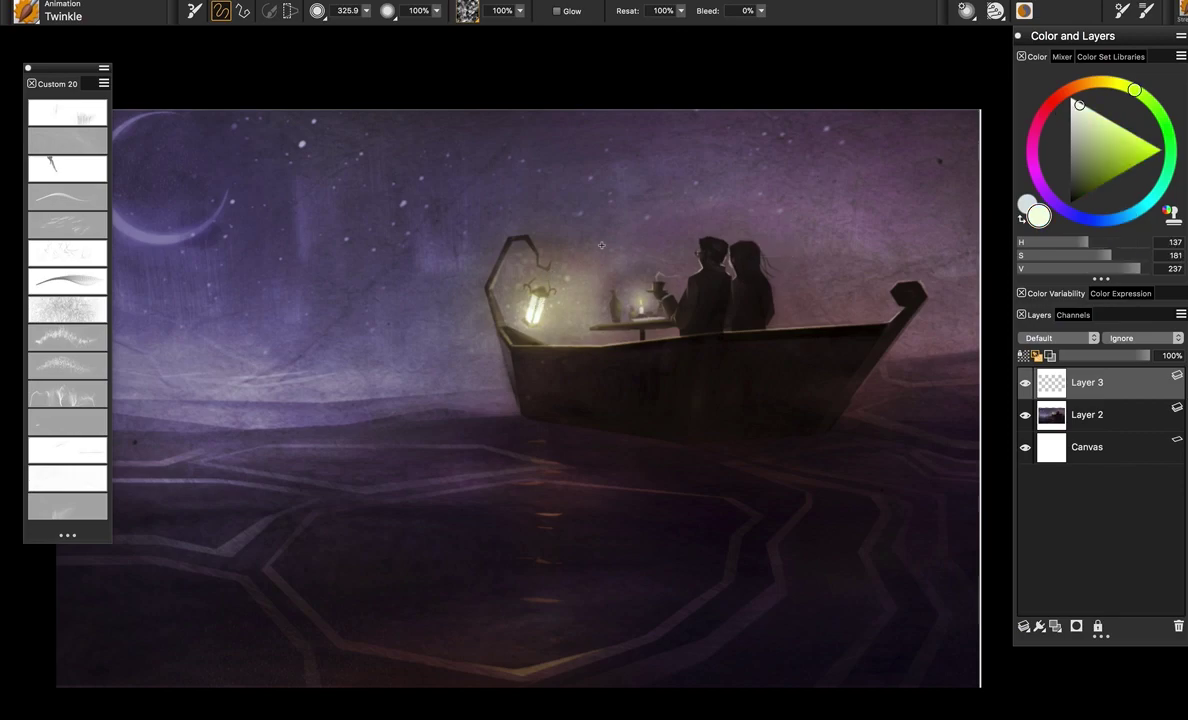
click(1081, 104)
click(542, 303)
key(super+z)
click(540, 306)
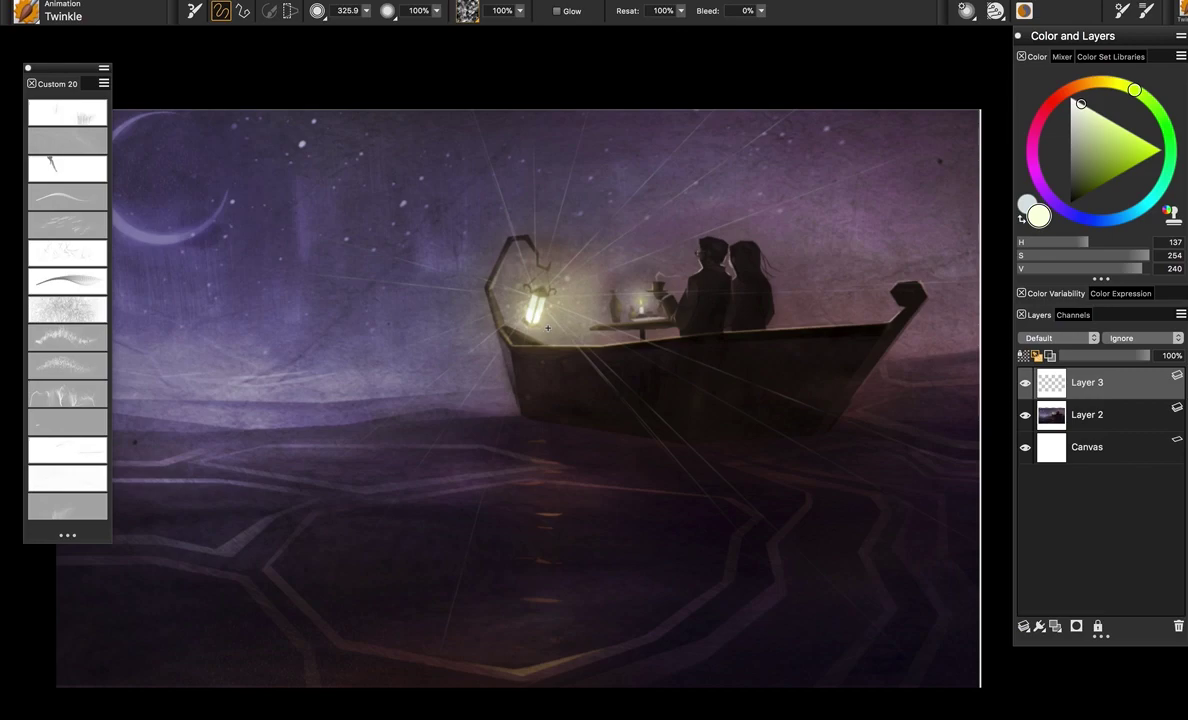
Remove the wide burst and stamp shorter light rays on the lantern with the Twinkle brush reduced to size 44.8
key(super+z)
drag(527, 273, 546, 306)
click(542, 306)
click(535, 298)
drag(486, 319, 523, 324)
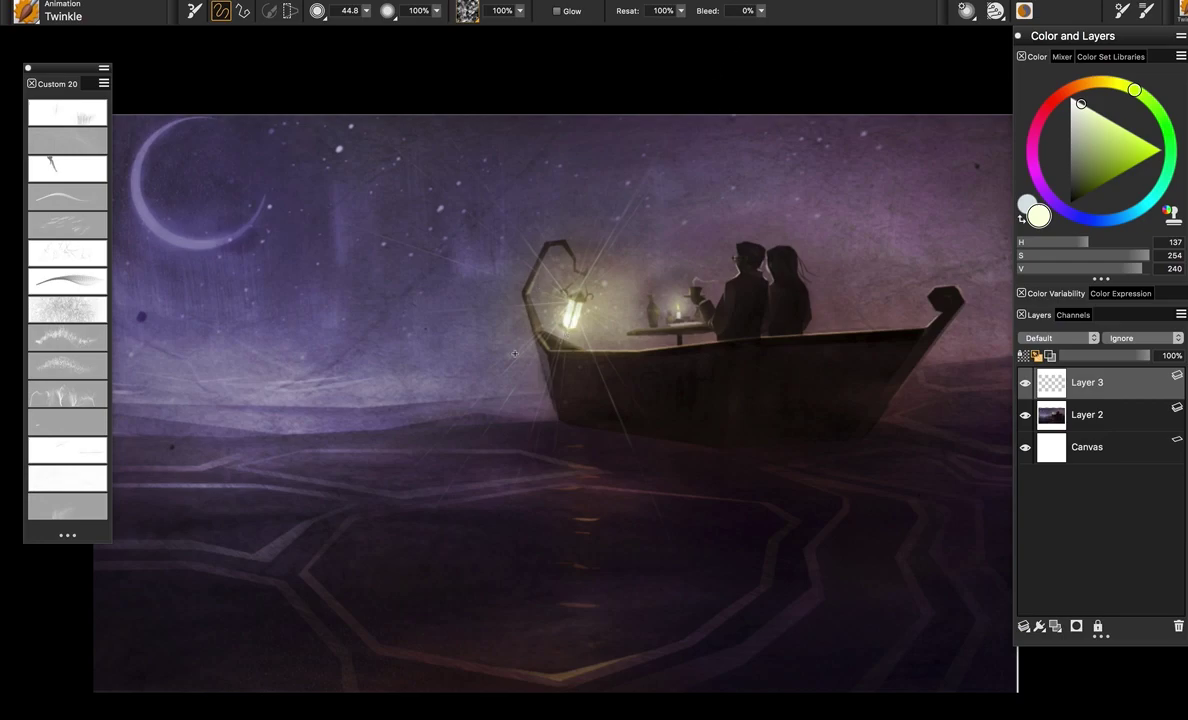
Undo the lantern rays, choose the Wet brush with black, and darken the sky around the couple and the stern with textured strokes
key(ctrl+z)
click(70, 479)
drag(843, 236, 767, 240)
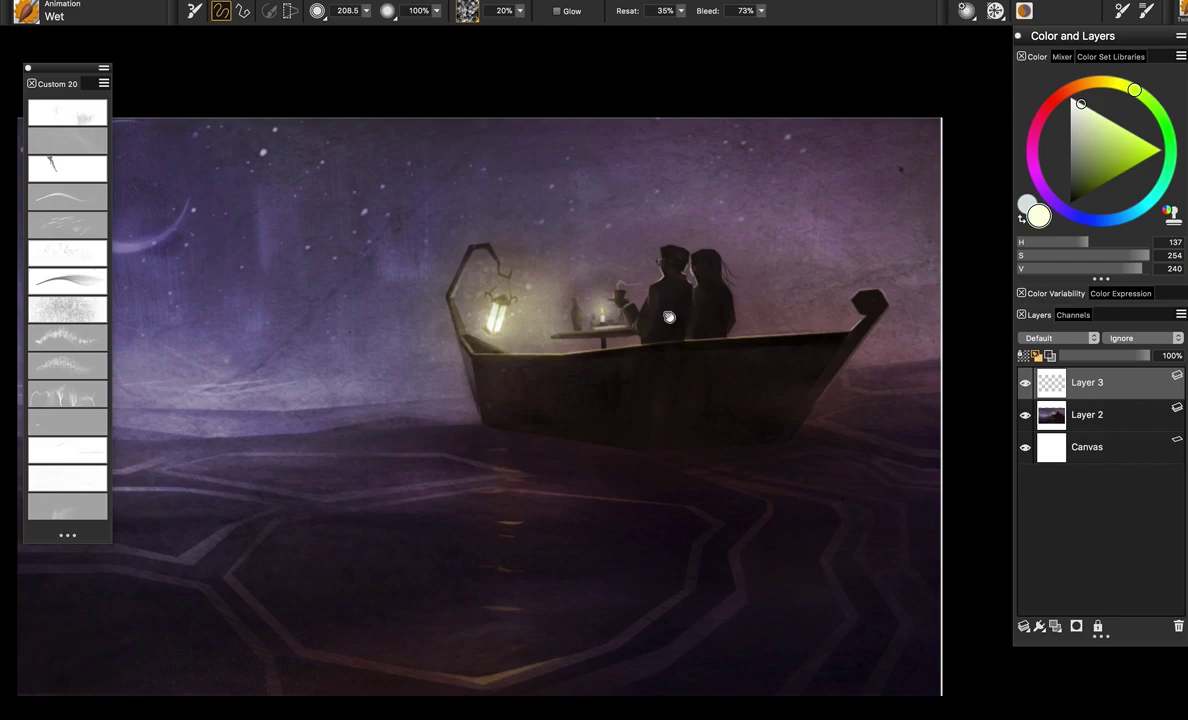
scroll(623, 296, left, 5)
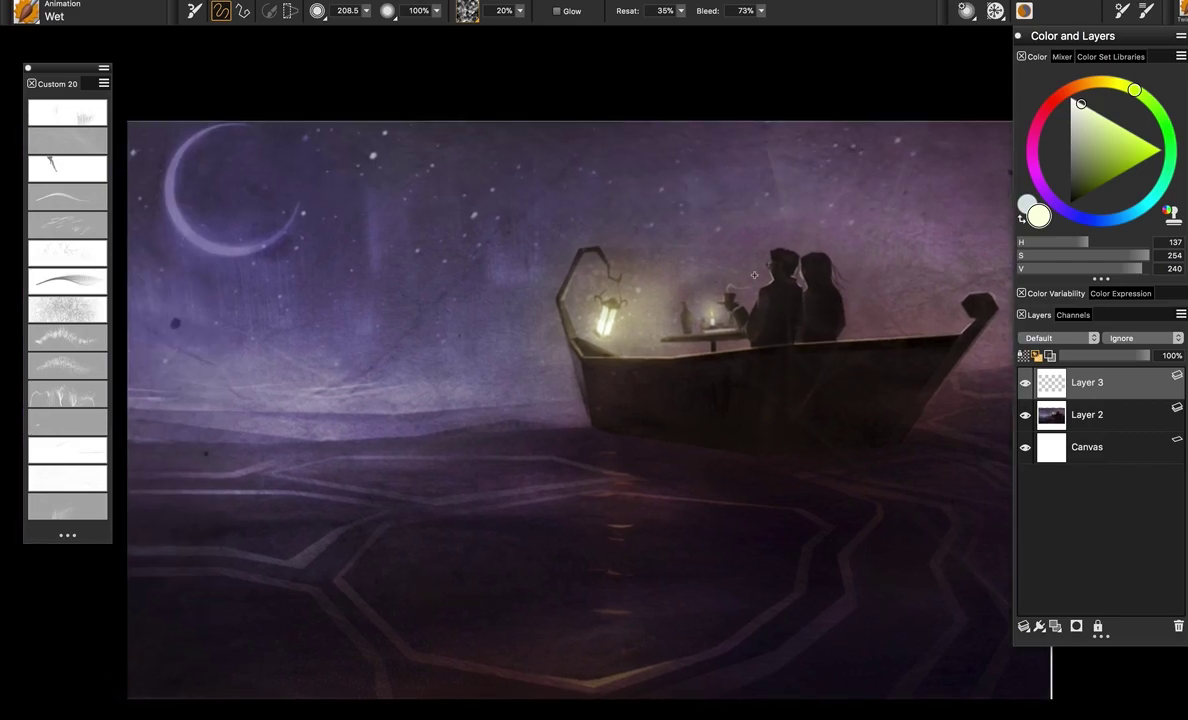
click(1071, 202)
scroll(912, 234, right, 3)
mouse_move(819, 164)
mouse_down()
mouse_move(940, 197)
mouse_move(662, 168)
mouse_move(681, 152)
mouse_move(899, 262)
mouse_move(895, 146)
mouse_move(943, 332)
mouse_move(914, 368)
mouse_up()
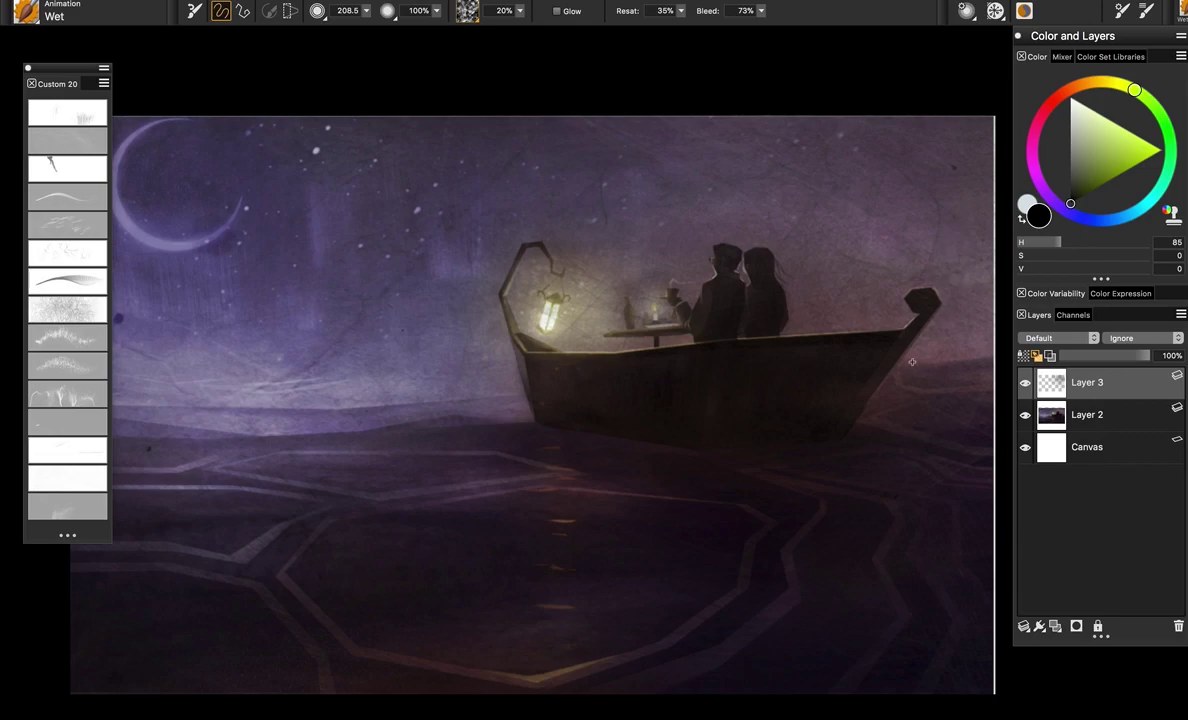
Hide Layer 3 and Layer 2, select the Canvas, and try a black Wet stroke on the blank white surface
click(1025, 382)
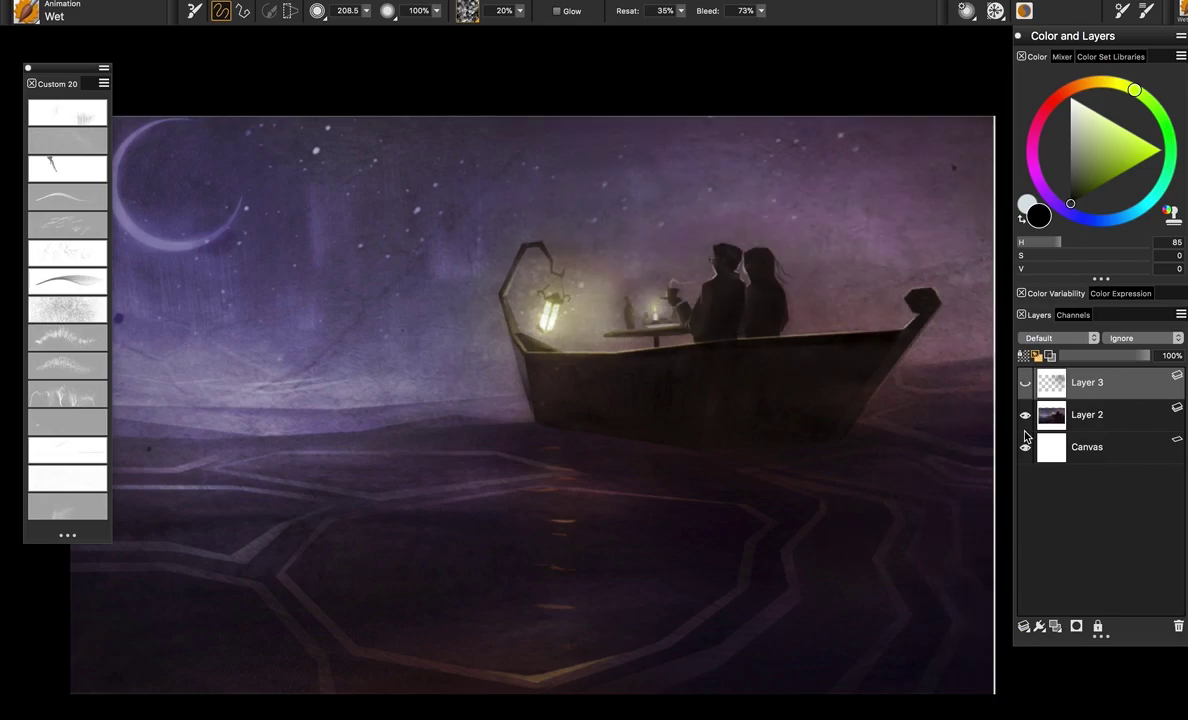
click(1025, 414)
click(1048, 454)
mouse_move(834, 218)
mouse_down()
mouse_move(833, 272)
mouse_move(733, 391)
mouse_move(928, 205)
mouse_move(927, 244)
mouse_move(782, 303)
mouse_move(772, 201)
mouse_up()
key(super+z)
key(ctrl+z)
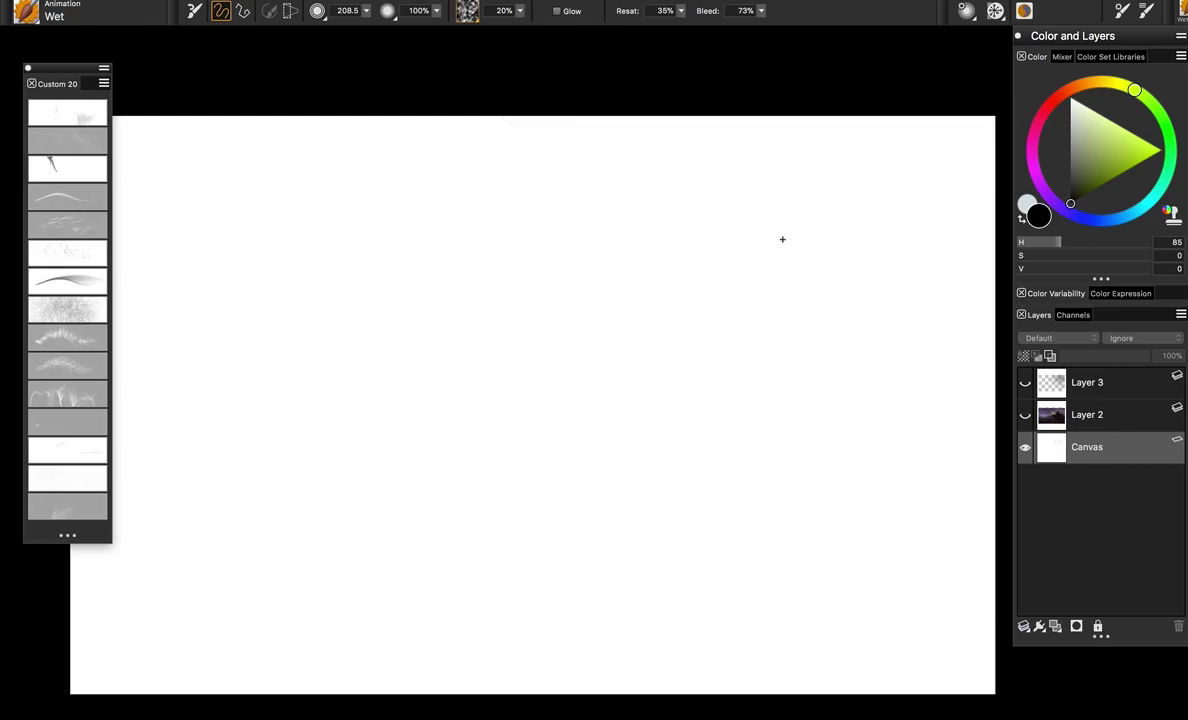
Set the Wet brush opacity to 40% and paint faint web-like texture across the Canvas with black and a dark olive green
key(1)
key(3)
drag(886, 249, 901, 271)
drag(893, 143, 896, 183)
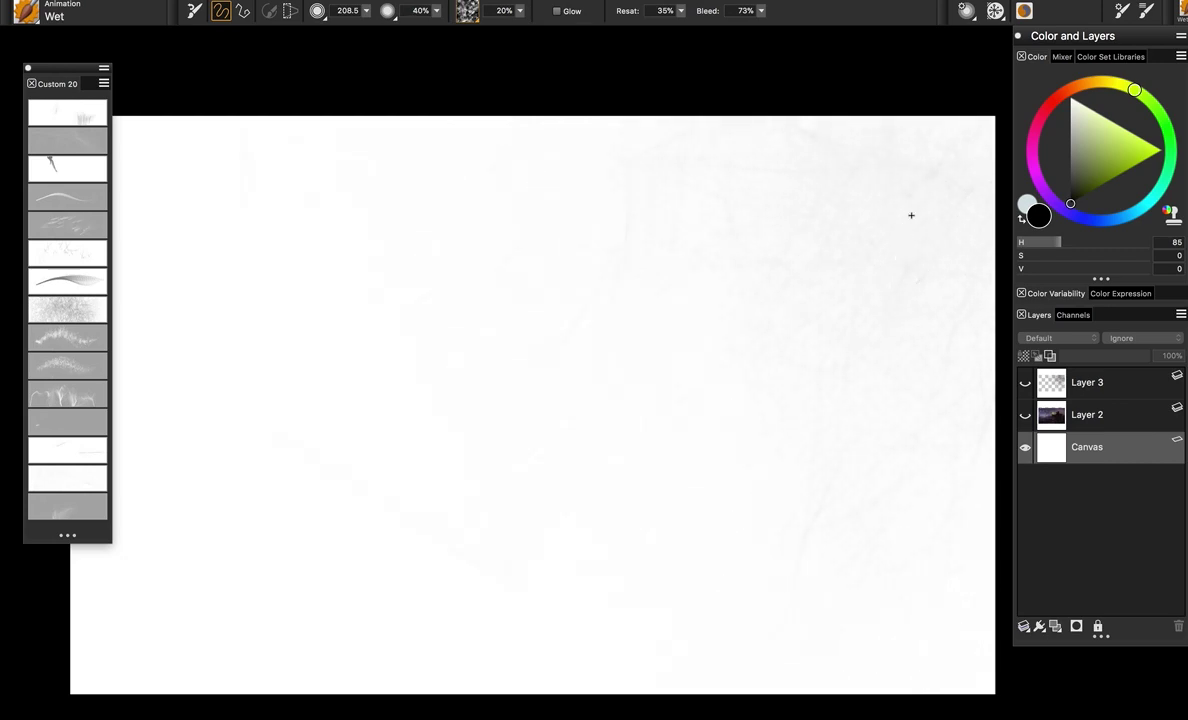
mouse_move(807, 230)
mouse_down()
mouse_move(596, 158)
mouse_move(672, 192)
mouse_move(612, 176)
mouse_move(908, 272)
mouse_move(883, 496)
mouse_up()
click(1085, 173)
mouse_move(872, 213)
mouse_down()
mouse_move(939, 410)
mouse_move(756, 342)
mouse_up()
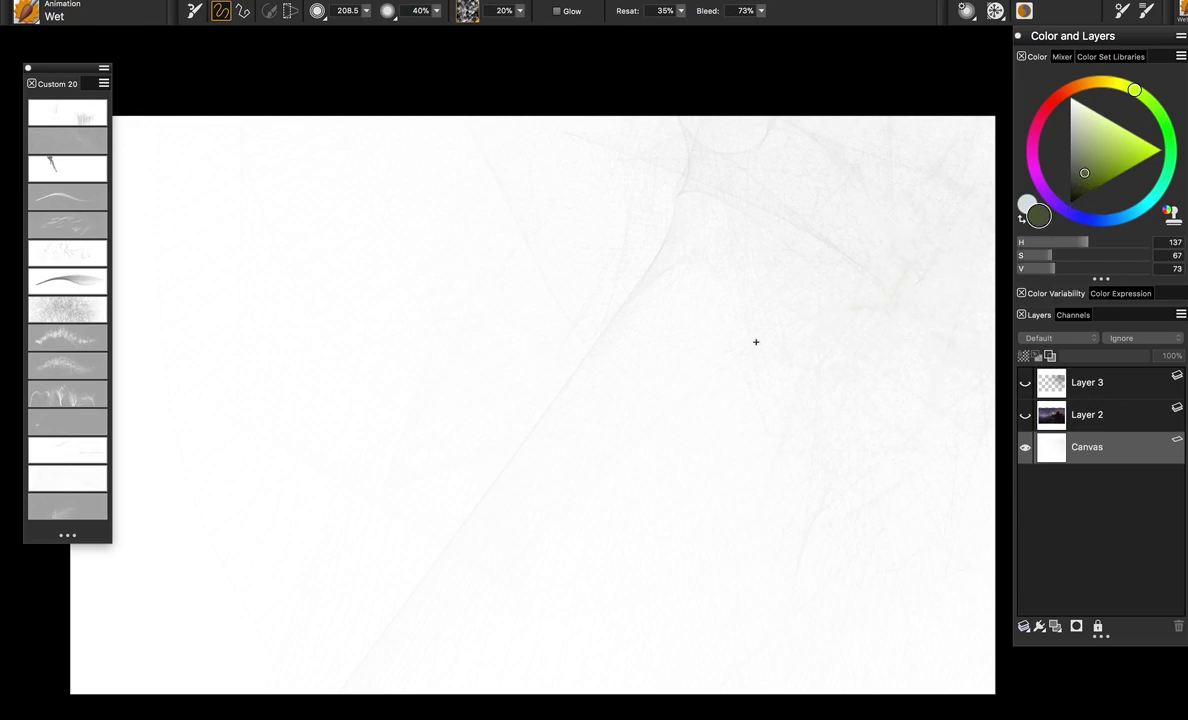
Show Layer 2 again and delete Layer 3
click(1024, 414)
click(1100, 382)
key(Delete)
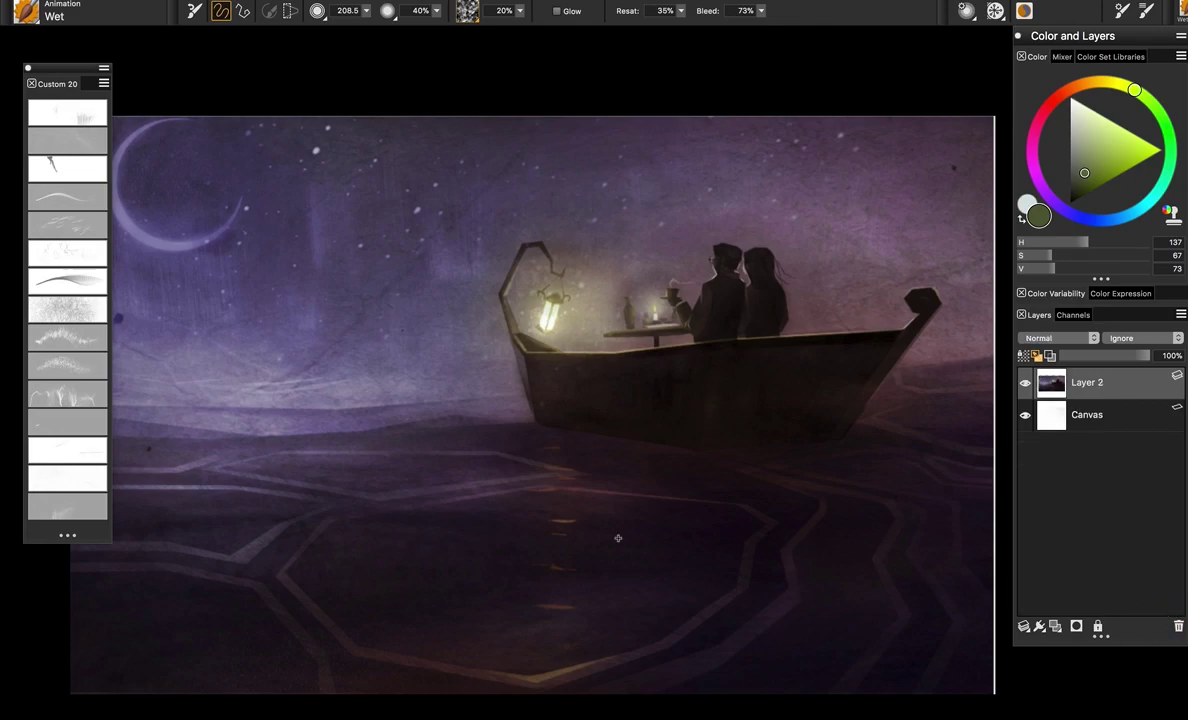
Choose the Whisp brush and set the painting colour to a crimson pink (H 71, S 90, V 129)
click(86, 512)
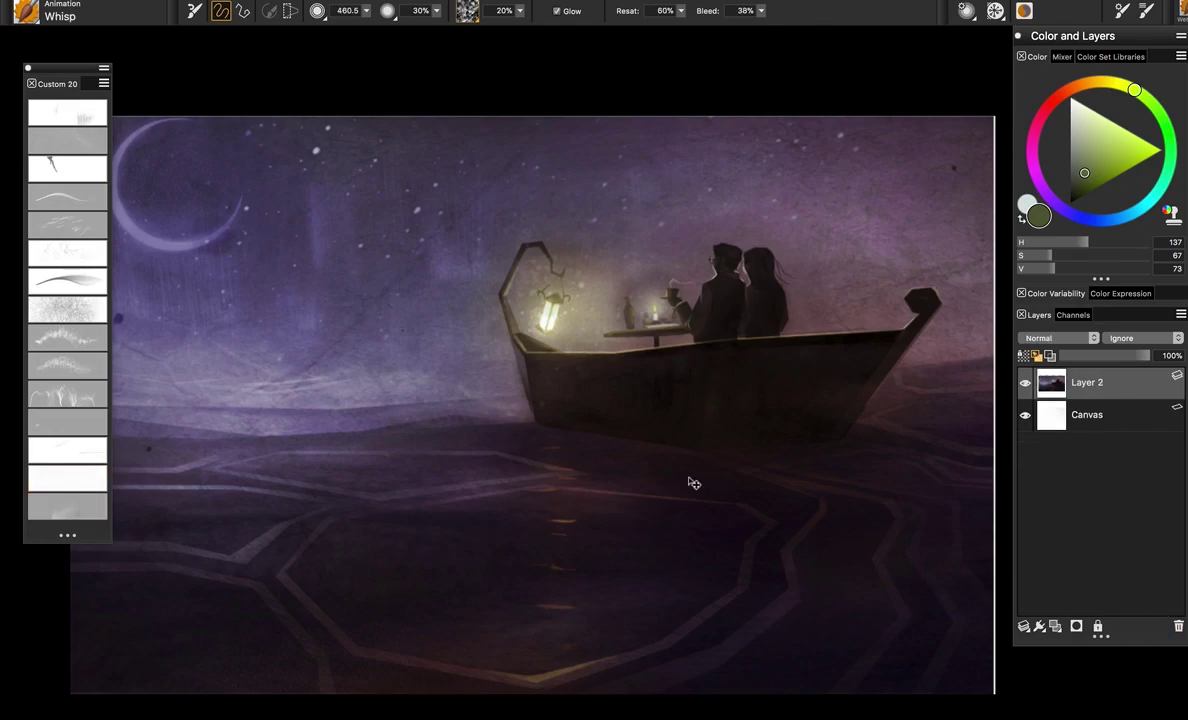
drag(806, 318, 745, 297)
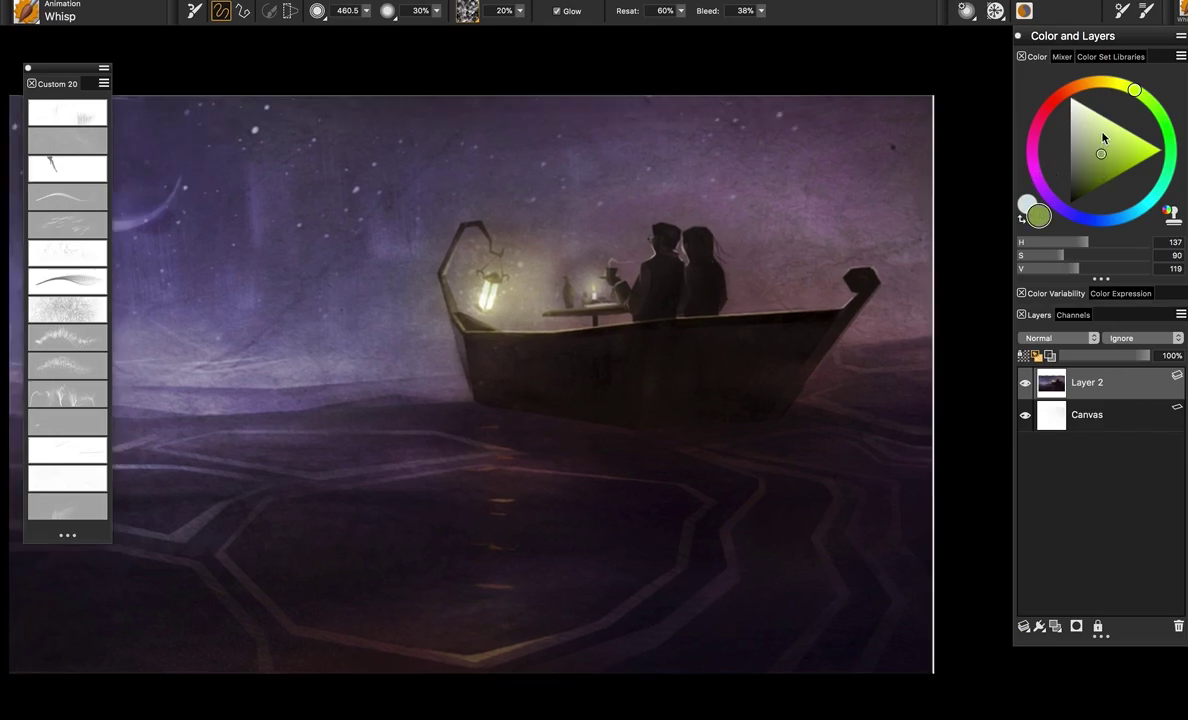
click(1076, 86)
click(1038, 128)
scroll(313, 316, left, 5)
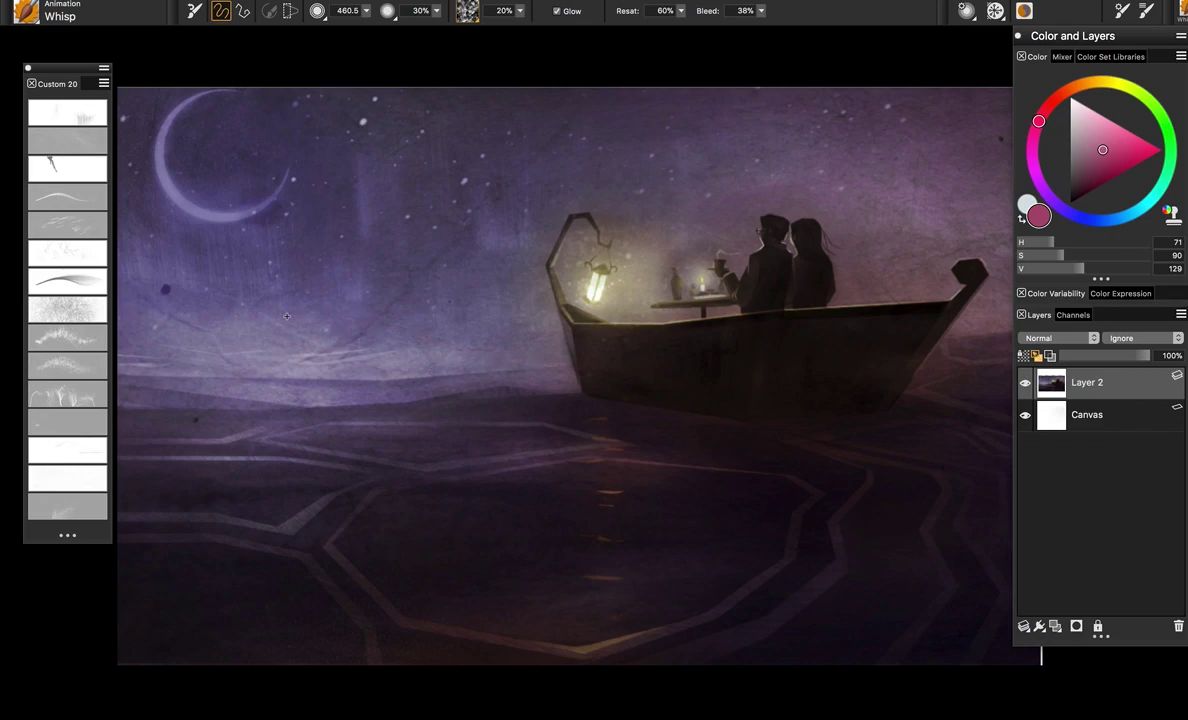
Try Whisp strokes in the sky below the moon, undo them, and reduce the brush size to 130.7
drag(278, 300, 222, 299)
drag(363, 241, 437, 300)
key(super+z)
key(ctrl+z)
mouse_move(361, 285)
mouse_down()
mouse_move(389, 287)
mouse_move(421, 254)
mouse_move(386, 314)
mouse_move(318, 325)
mouse_up()
key(super+z)
key(super+z)
key(ctrl+z)
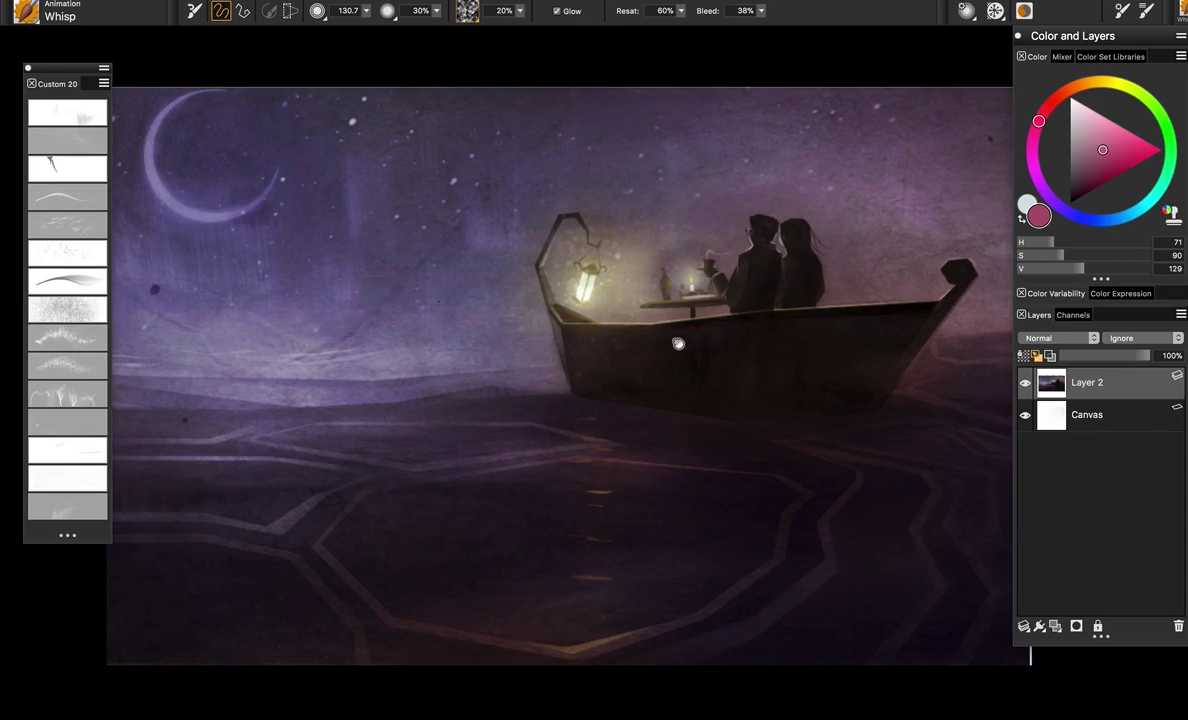
Paint thin crimson wisps along the boat's waterline from the lantern end toward the stern
drag(829, 359, 692, 341)
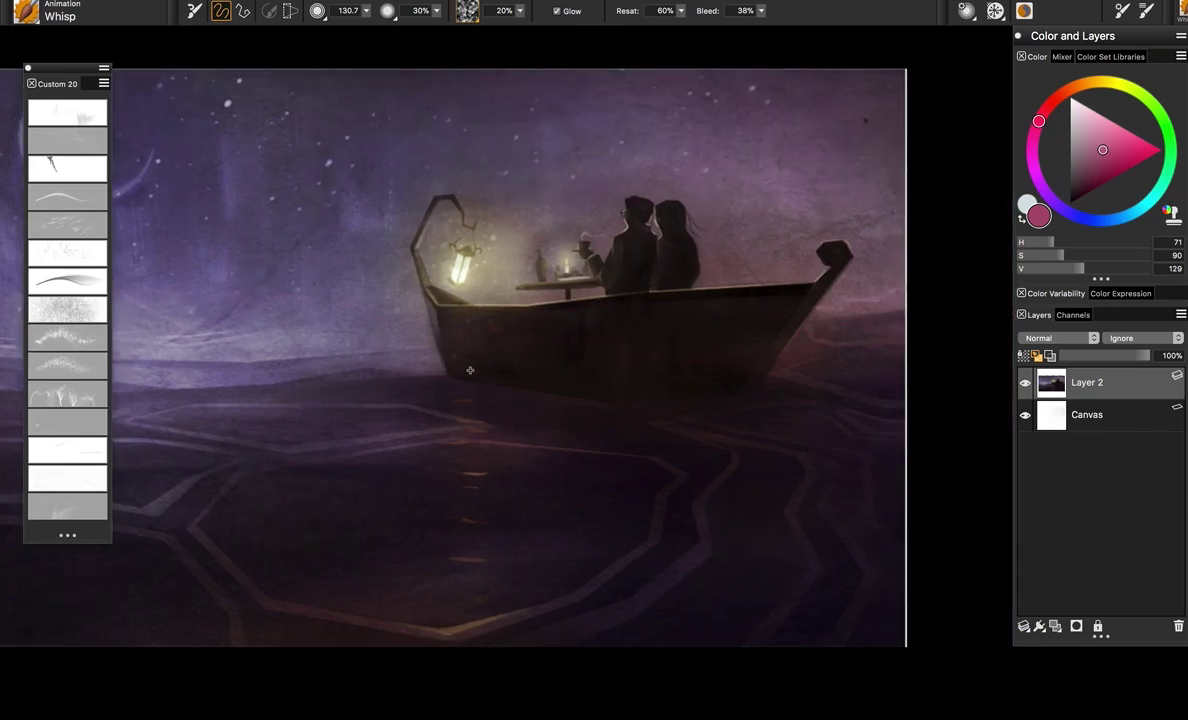
scroll(393, 292, left, 3)
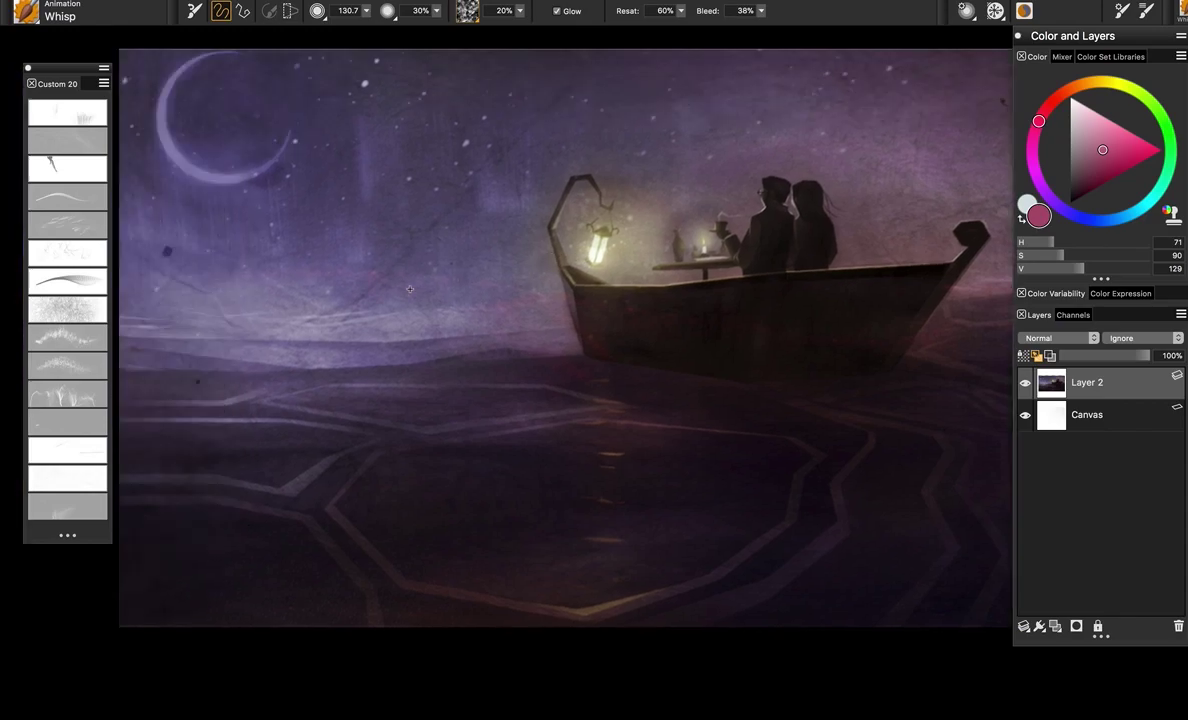
scroll(809, 398, right, 2)
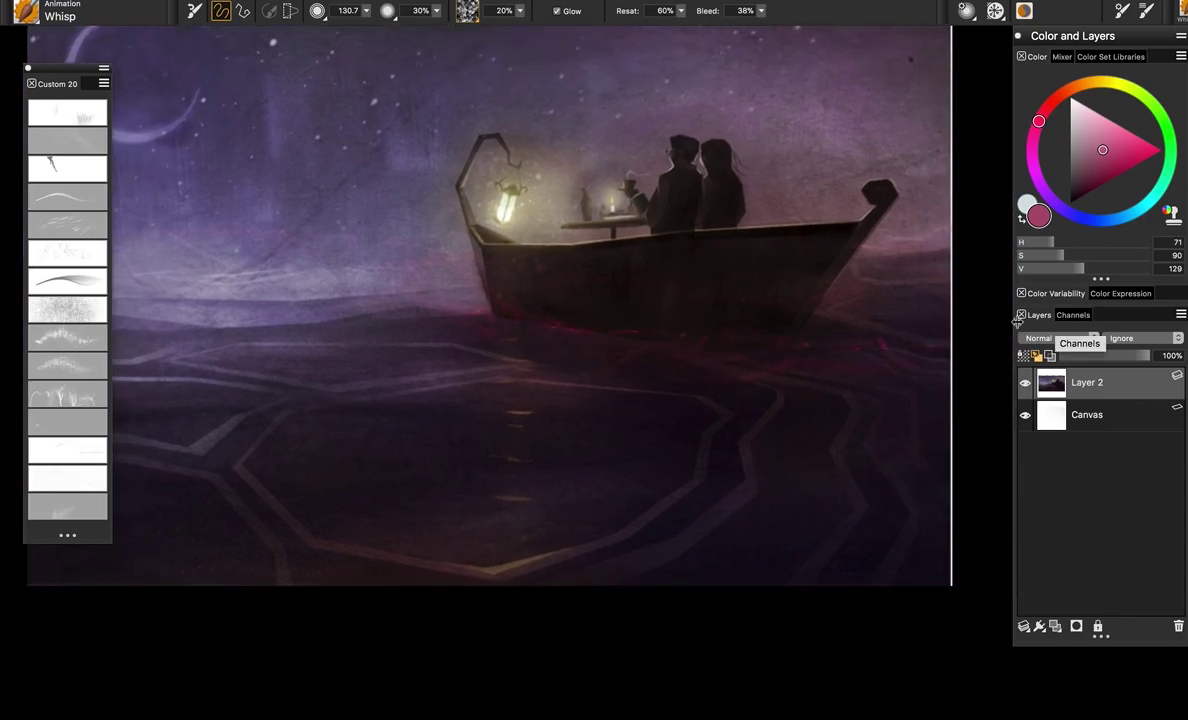
scroll(835, 411, up, 2)
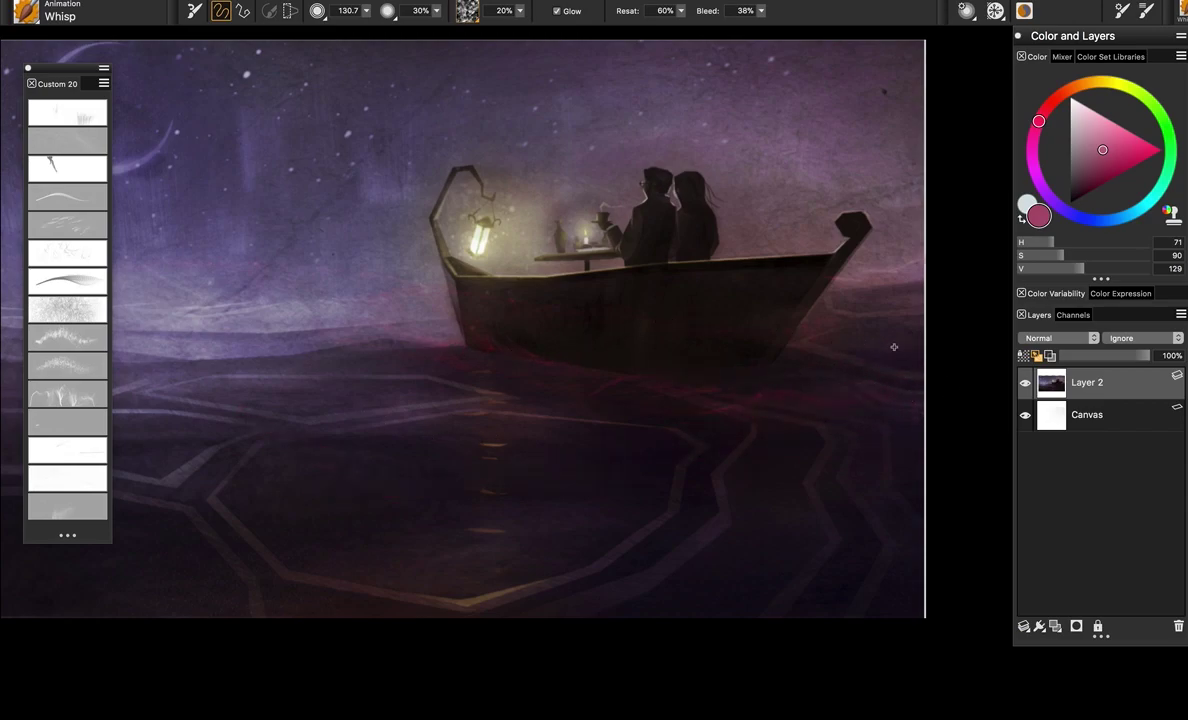
Try a long crimson stroke across the water, undo it, and build up red wisps around both ends of the hull
drag(810, 372, 300, 490)
key(super+z)
scroll(490, 424, left, 5)
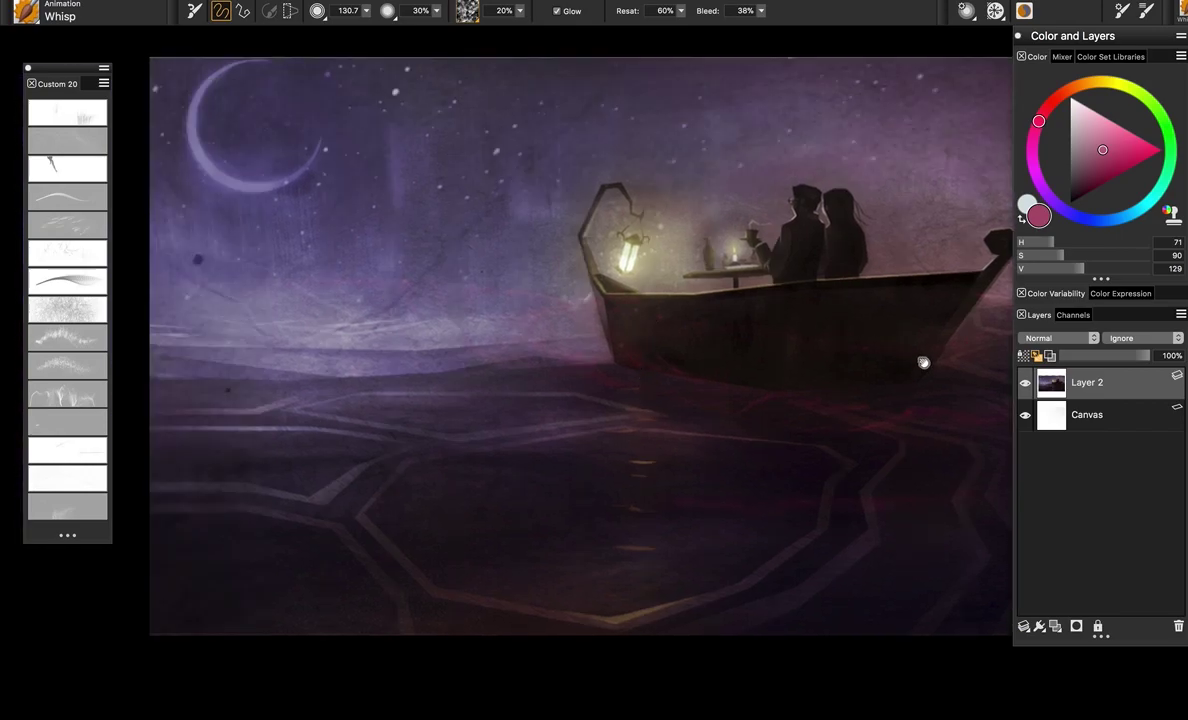
scroll(912, 345, right, 4)
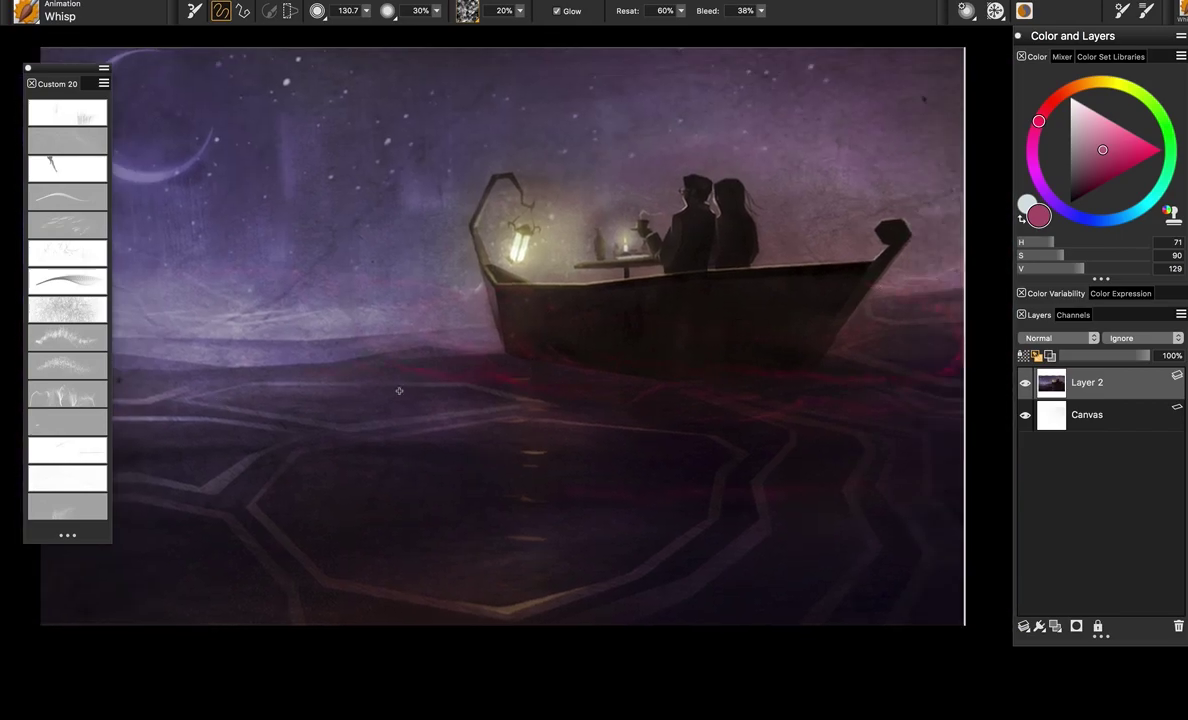
Extend the crimson Whisp texture along the horizon between the painting's left edge and the lantern end of the boat
scroll(666, 379, left, 8)
mouse_move(382, 335)
mouse_down()
mouse_move(687, 365)
mouse_move(291, 369)
mouse_move(756, 384)
mouse_move(387, 350)
mouse_move(710, 383)
mouse_up()
scroll(700, 380, right, 6)
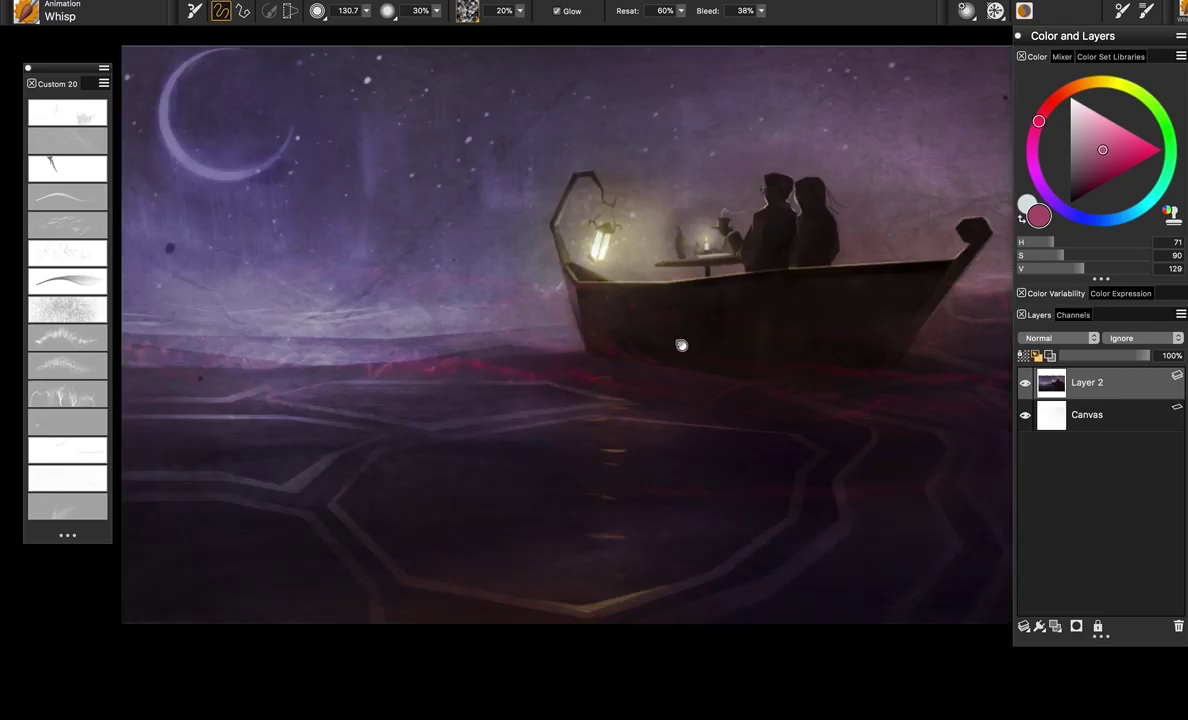
scroll(610, 340, up, 1)
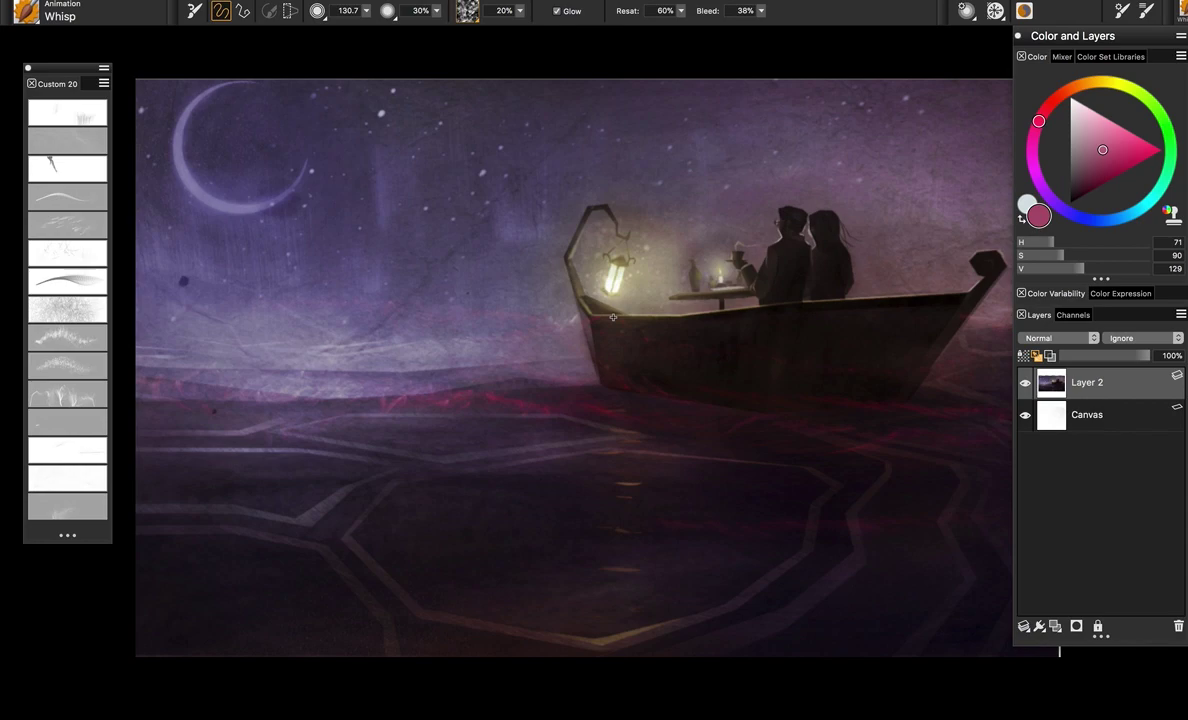